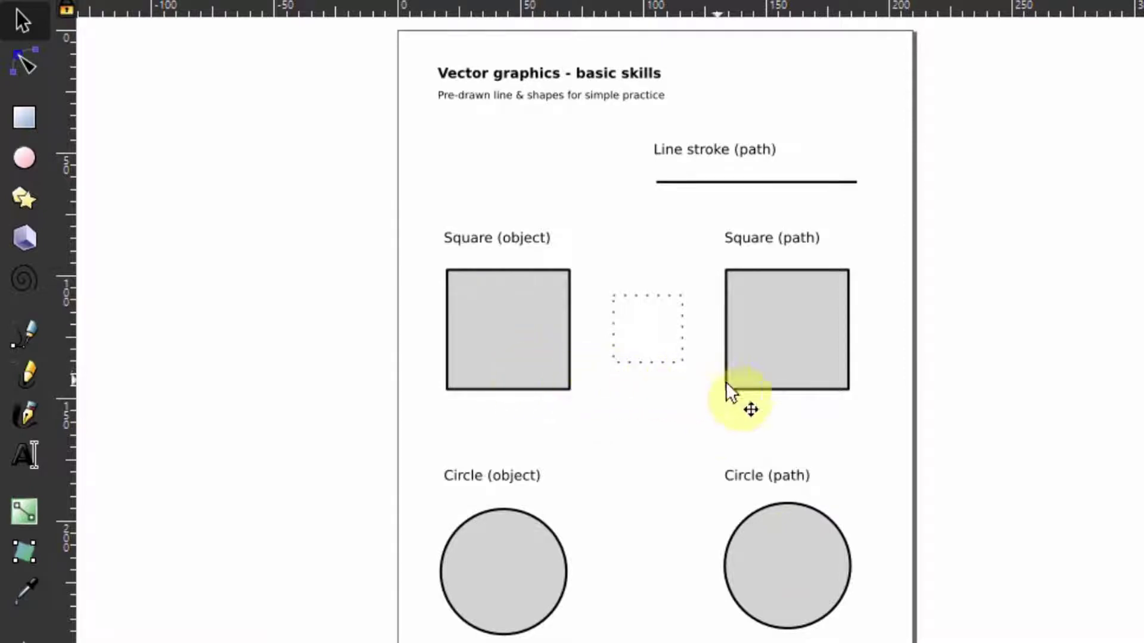
Select the Square (object) and the Square (path) in turn to compare their object types in the status information.
click(558, 384)
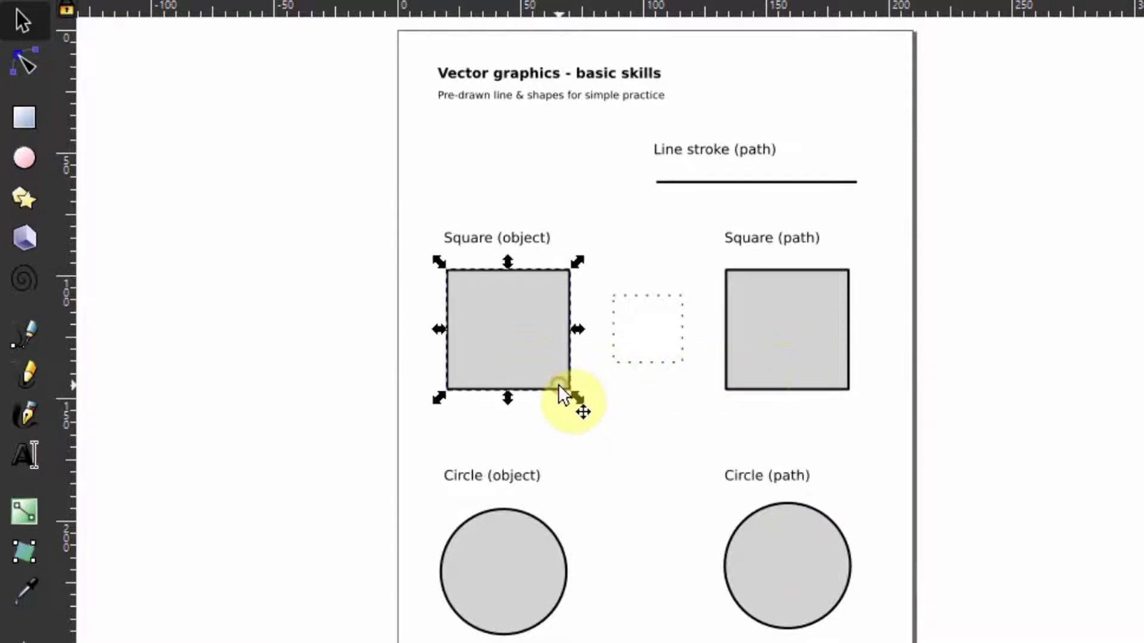
click(502, 427)
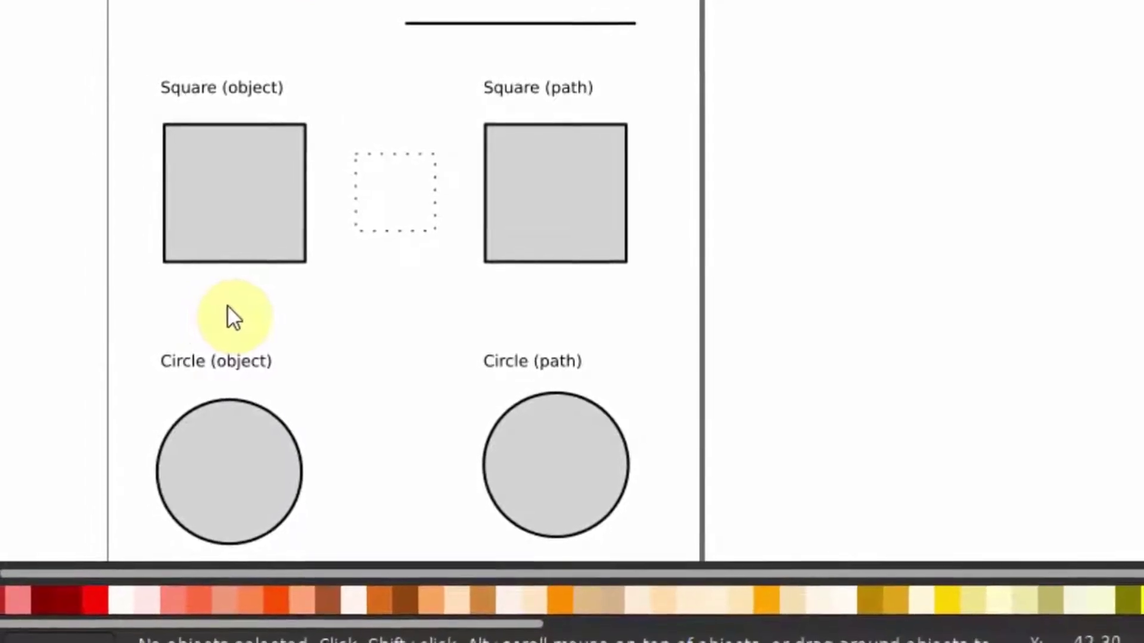
click(224, 256)
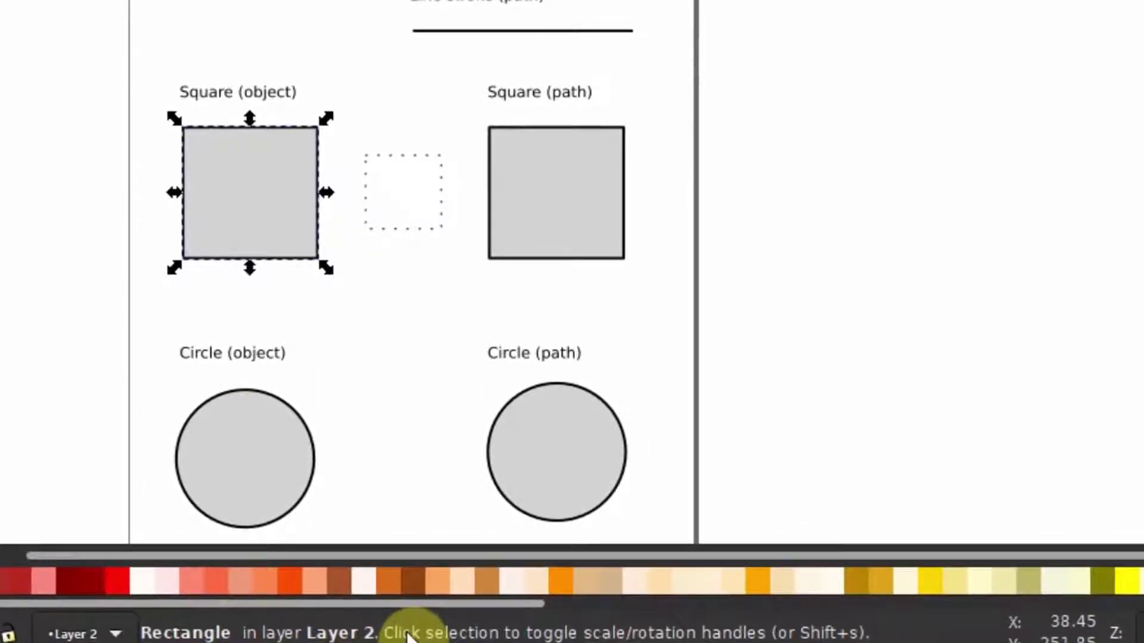
click(420, 305)
click(520, 234)
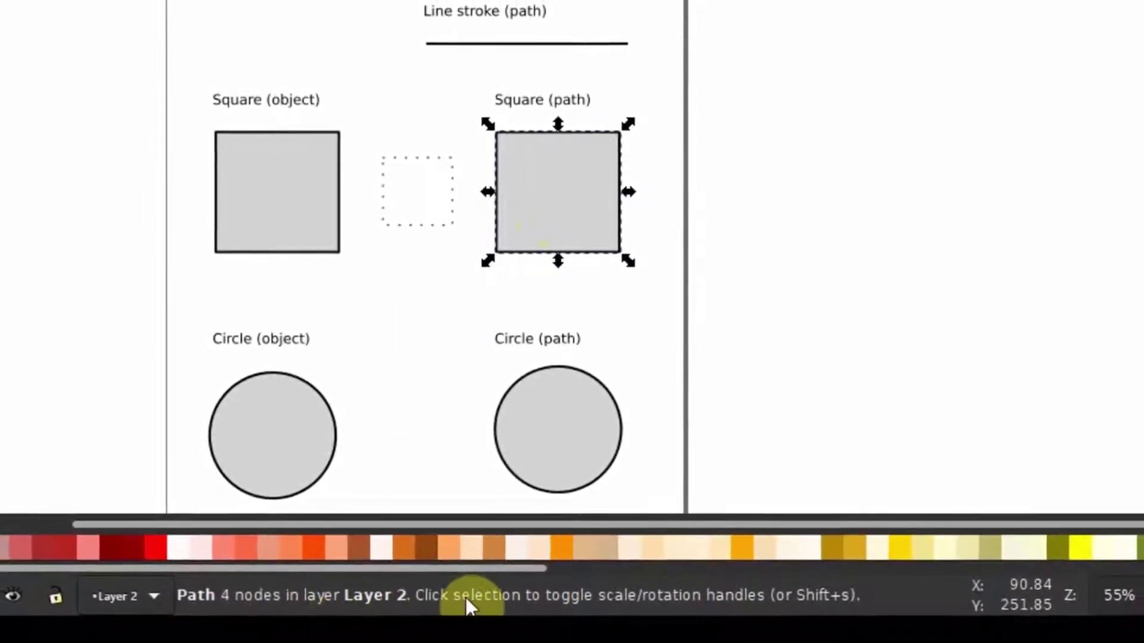
click(408, 295)
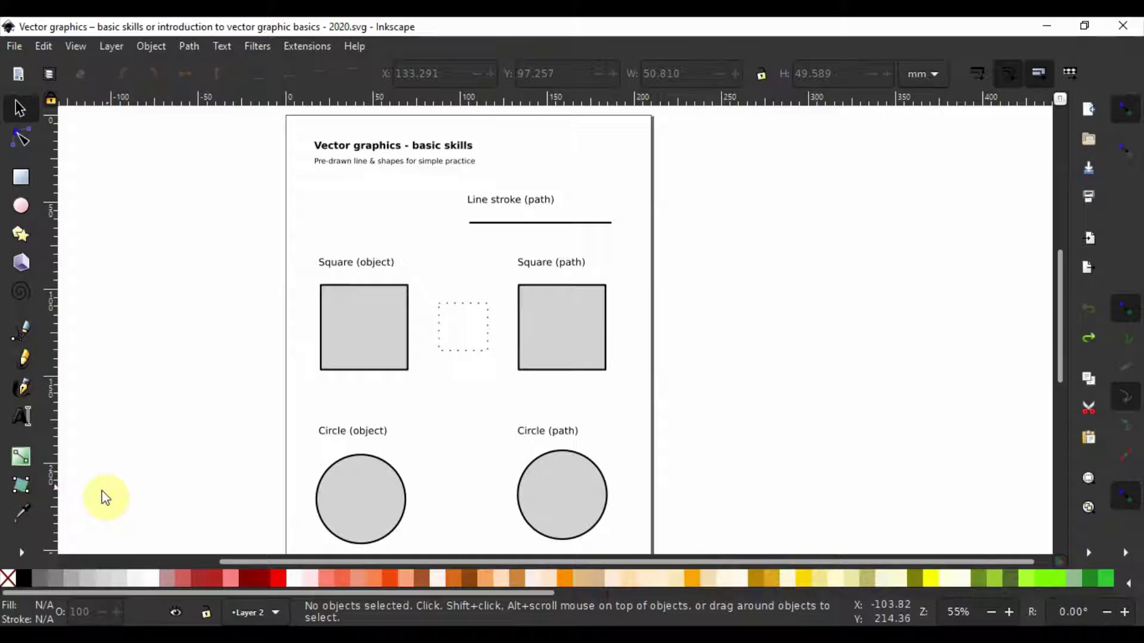
Zoom in on the Square (object) with the Zoom tool, and return to the Select tool.
click(24, 551)
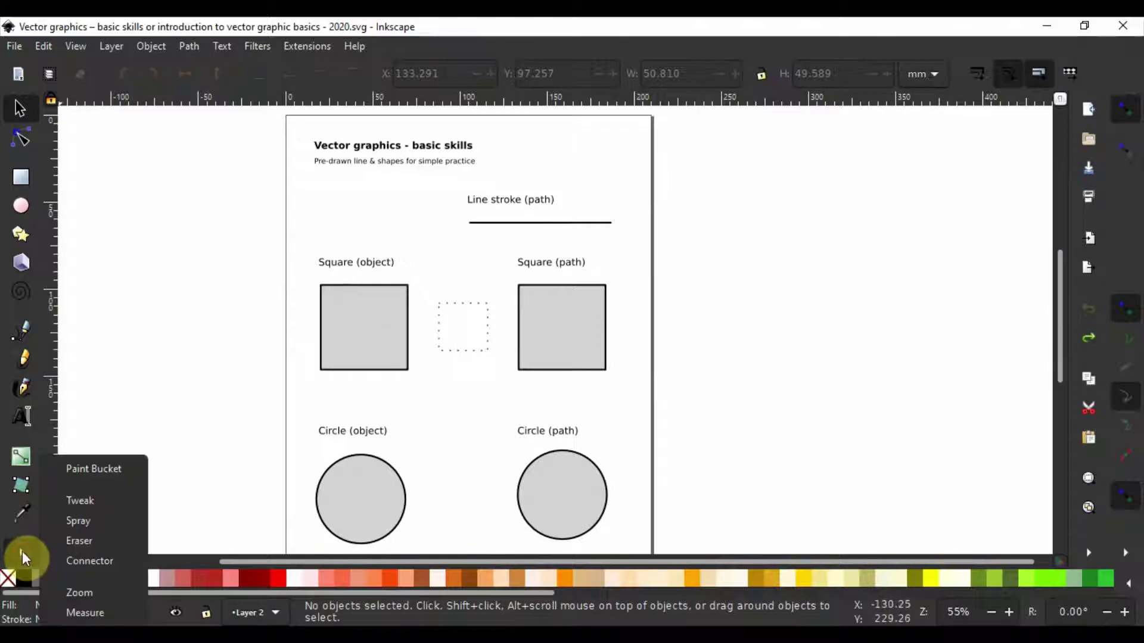
click(73, 596)
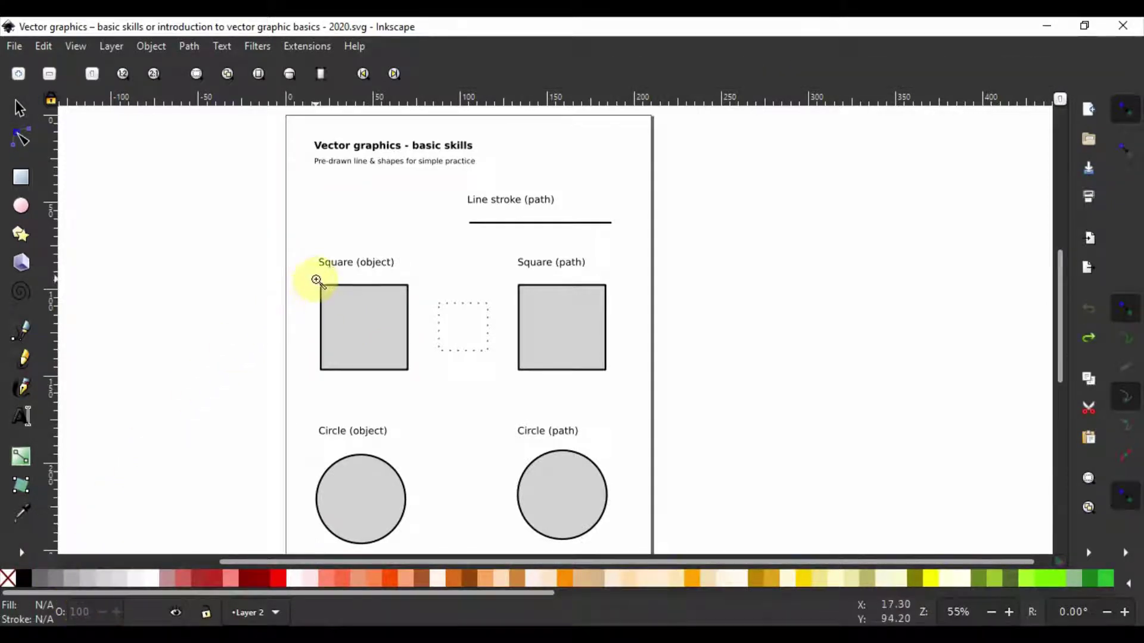
drag(305, 252, 425, 389)
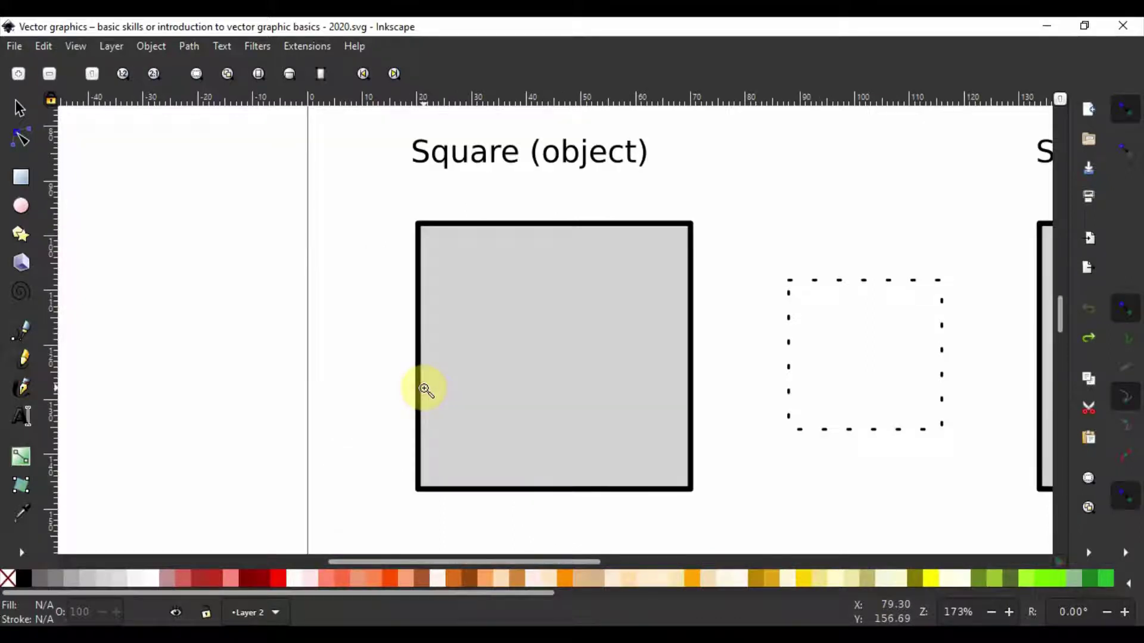
key(s)
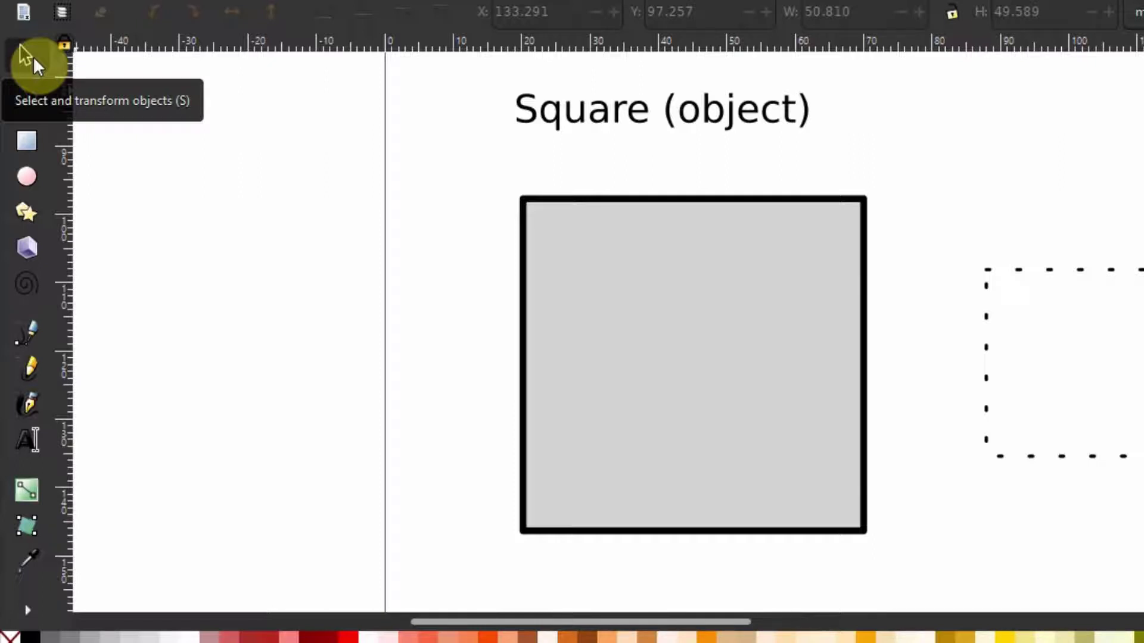
key(s)
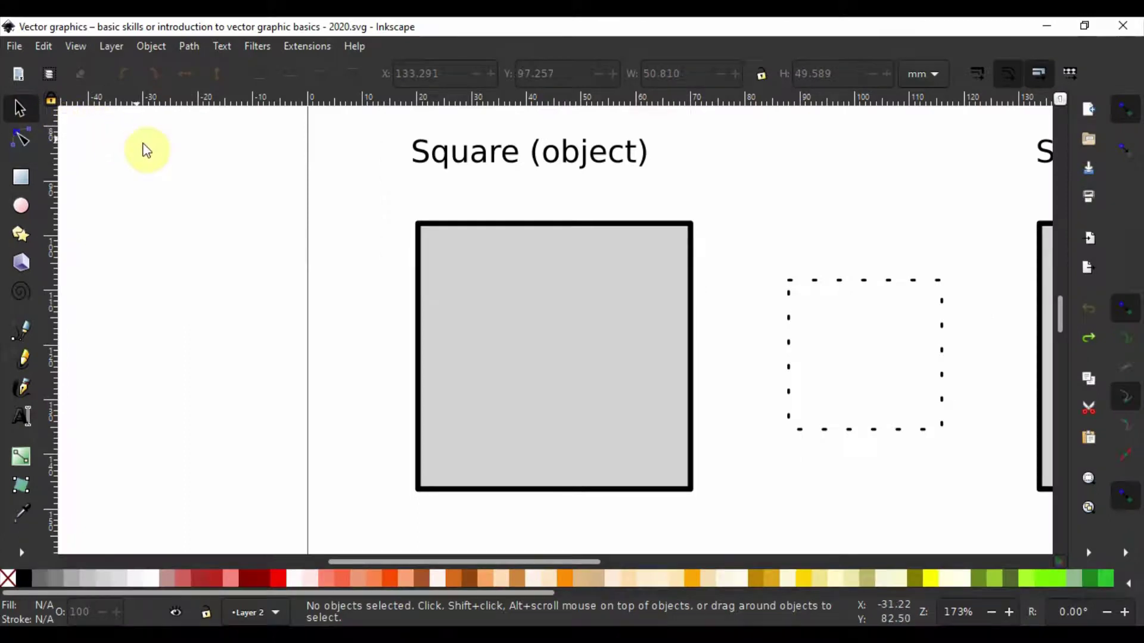
Select the Square (object), magnify it one level, and zoom out until most of the practice page shows.
click(441, 251)
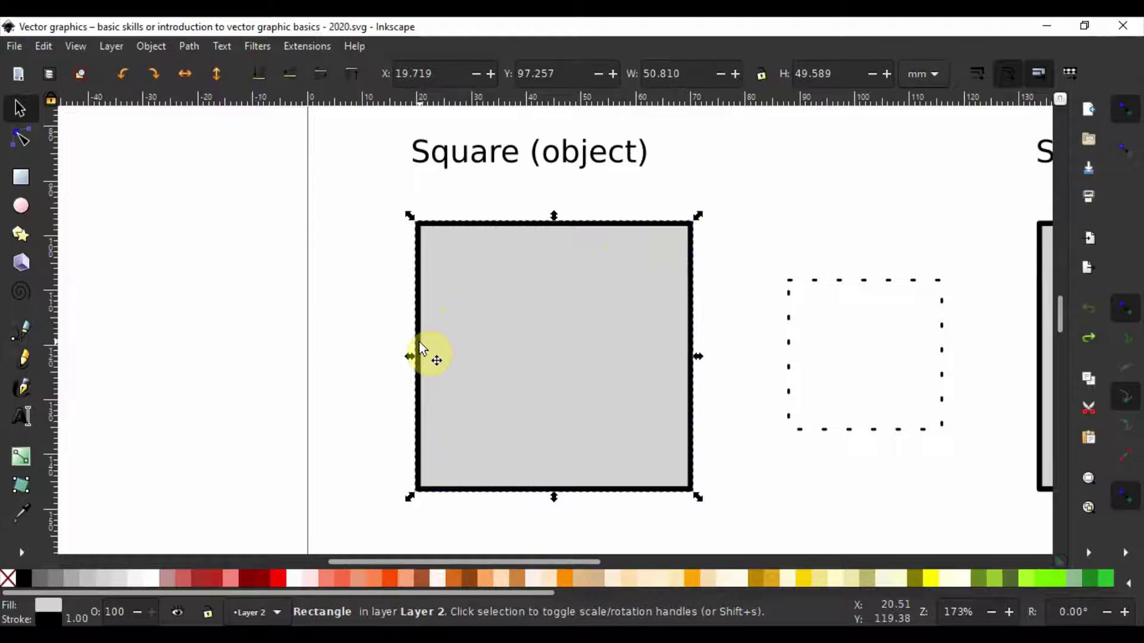
key(plus)
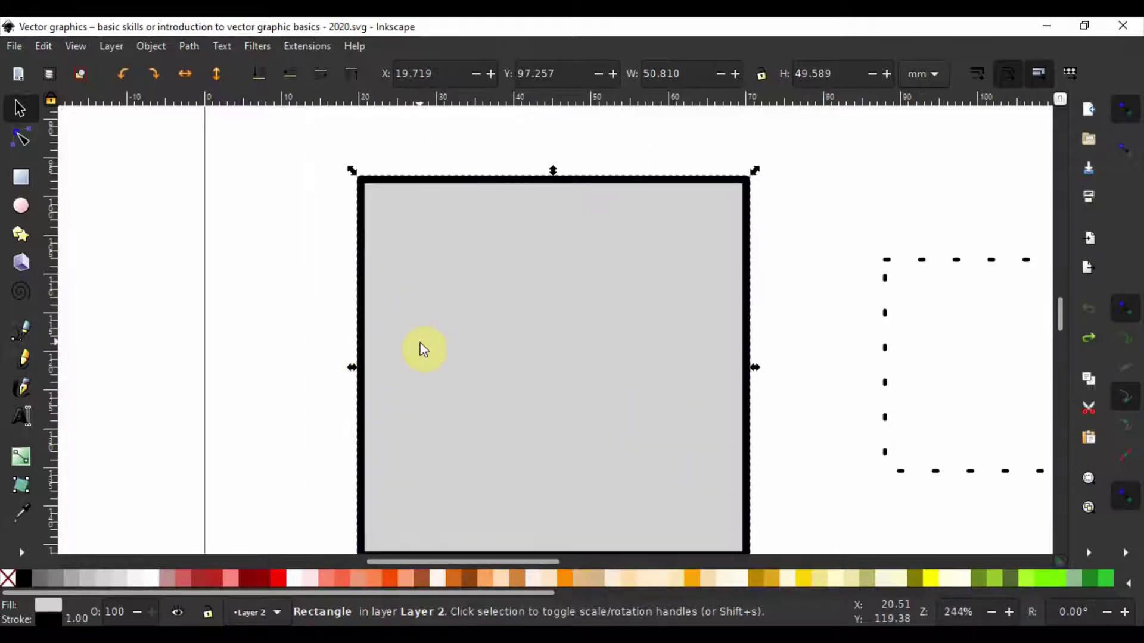
key(minus)
key(minus)
key(minus)
key(minus)
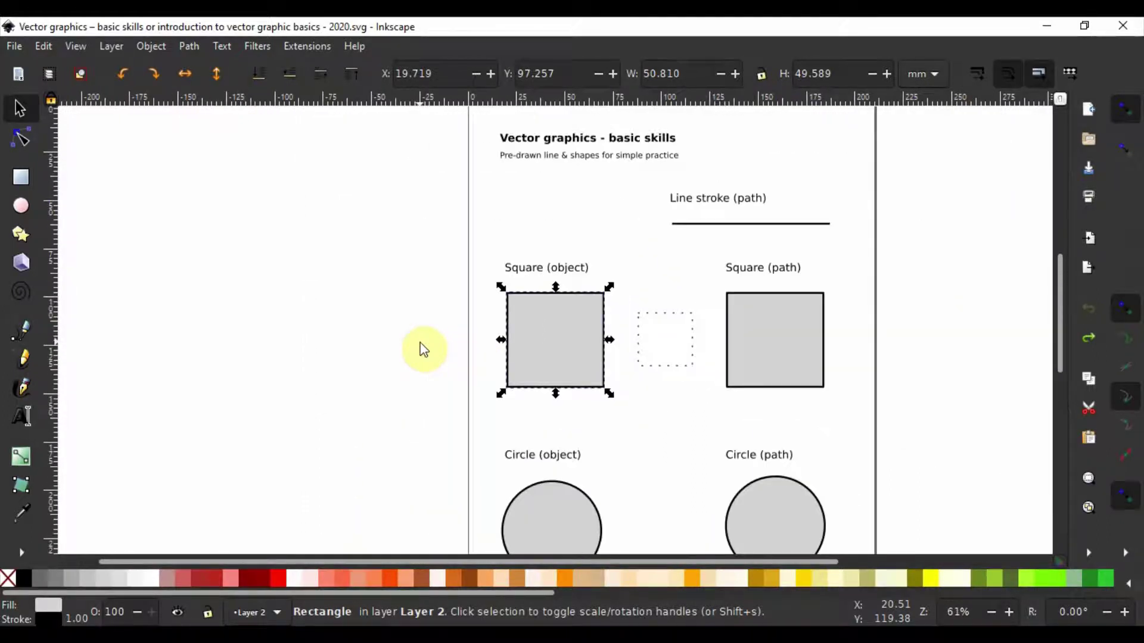
Select the Square (path) and the two circles in turn, bring all shapes into view, and clear the selection.
click(735, 383)
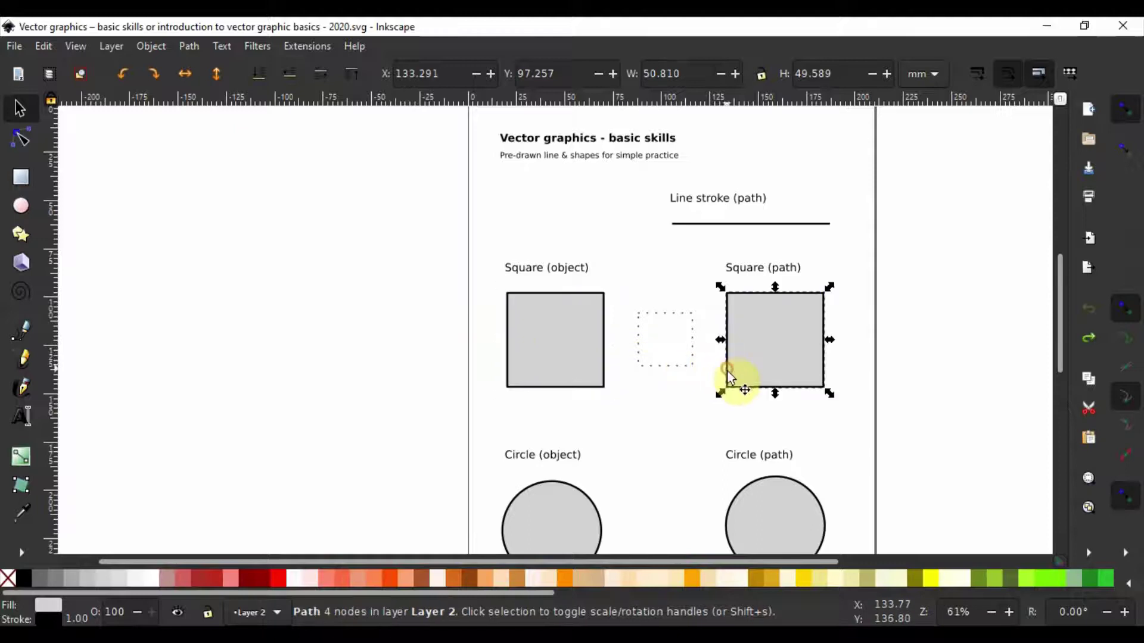
click(598, 524)
click(747, 519)
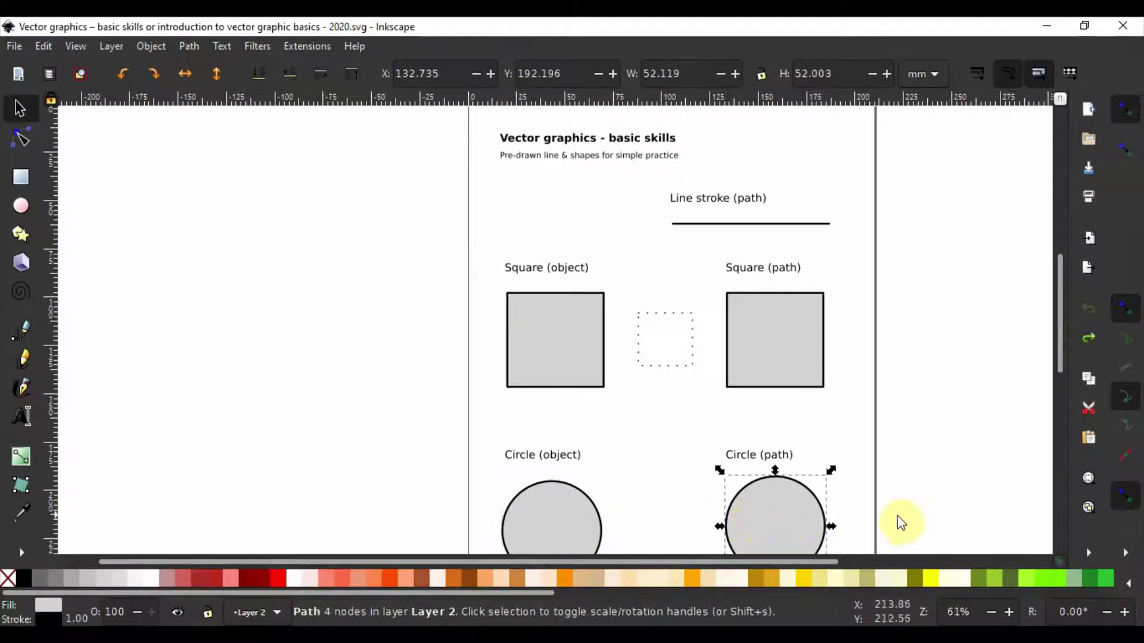
drag(1065, 347, 1065, 374)
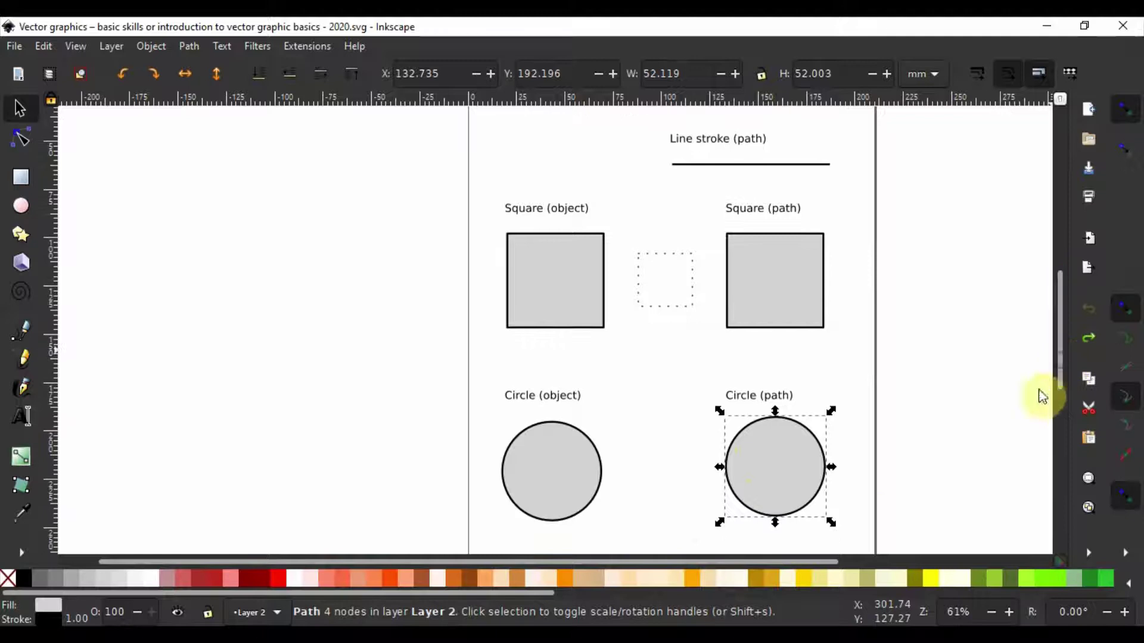
drag(536, 566, 684, 567)
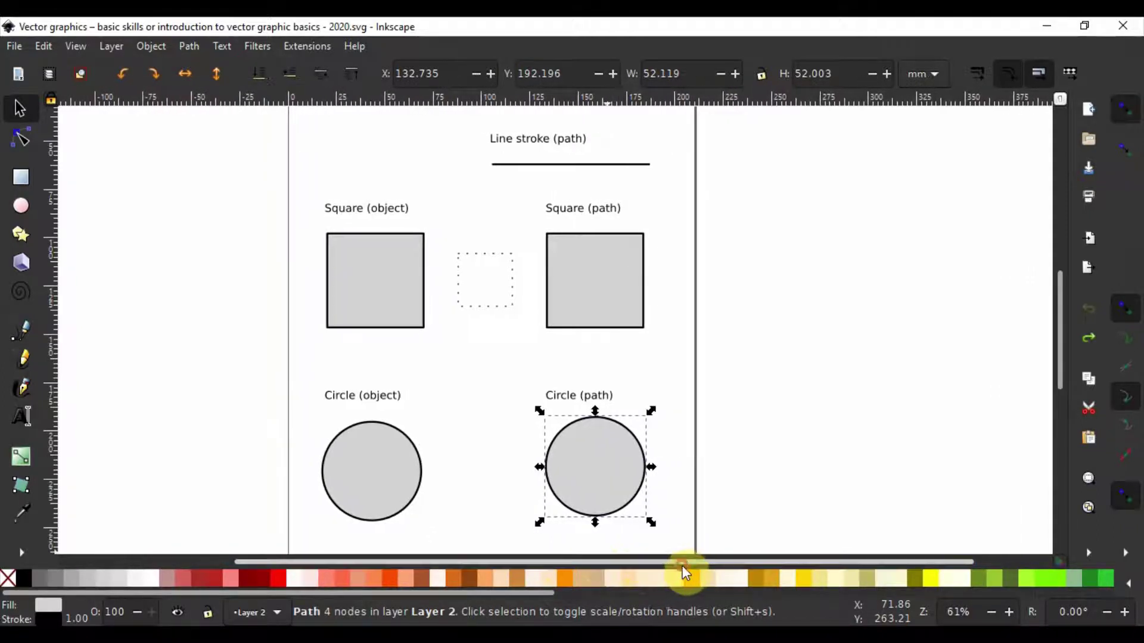
click(475, 362)
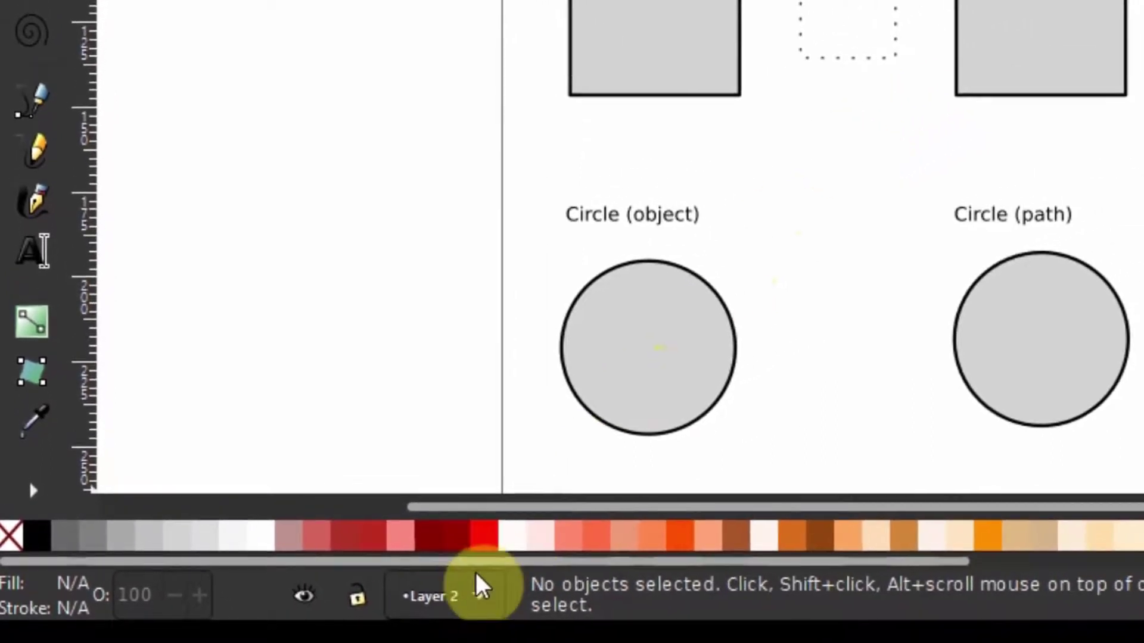
Open the Layers dialog for the practice document.
click(444, 600)
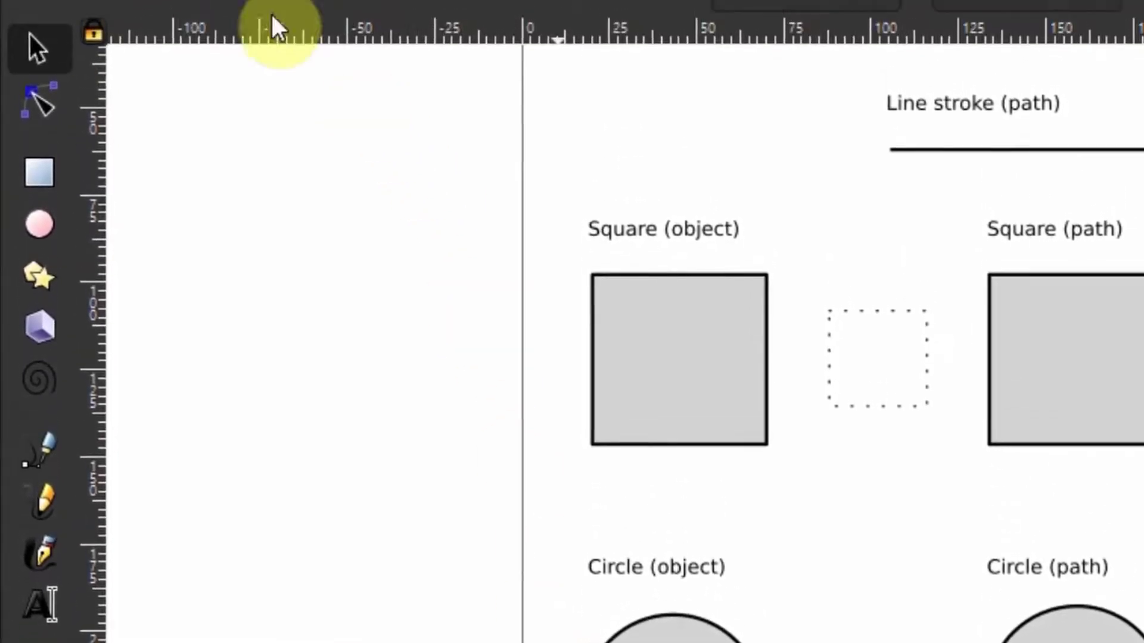
click(208, 35)
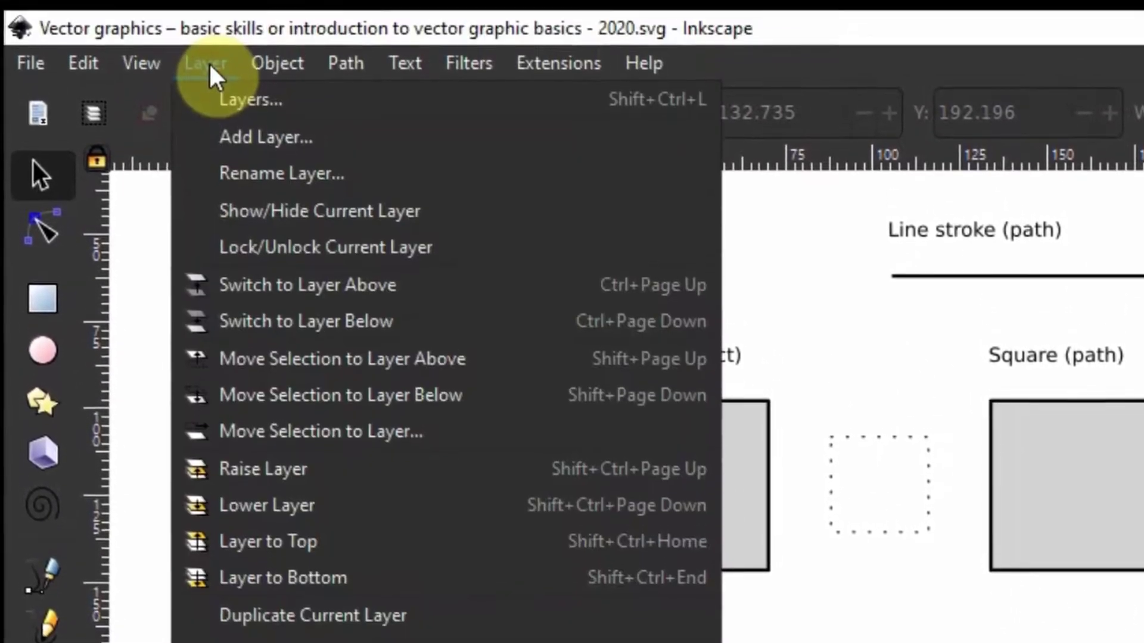
click(238, 63)
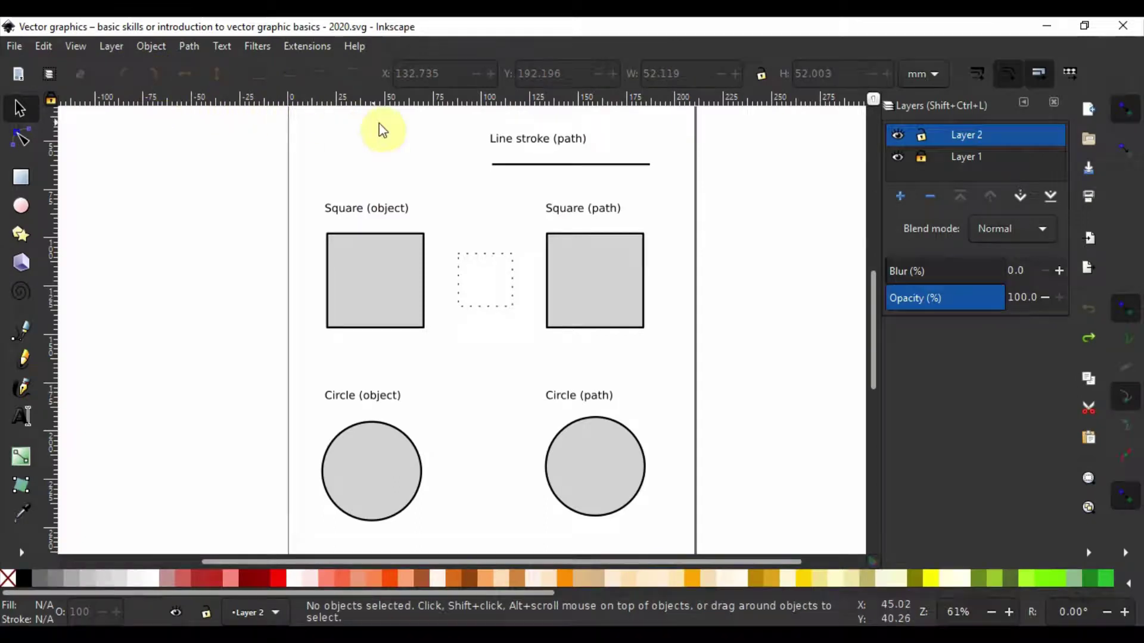
Hide and show Layer 2 and Layer 1 in turn to examine which objects each layer holds.
click(896, 135)
click(896, 136)
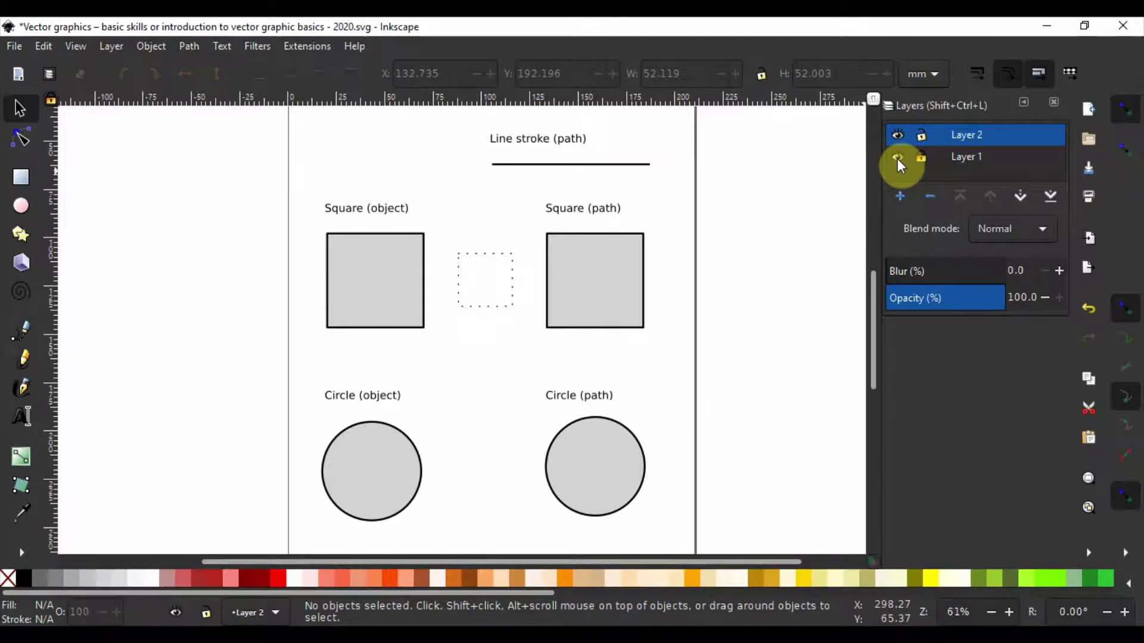
click(897, 157)
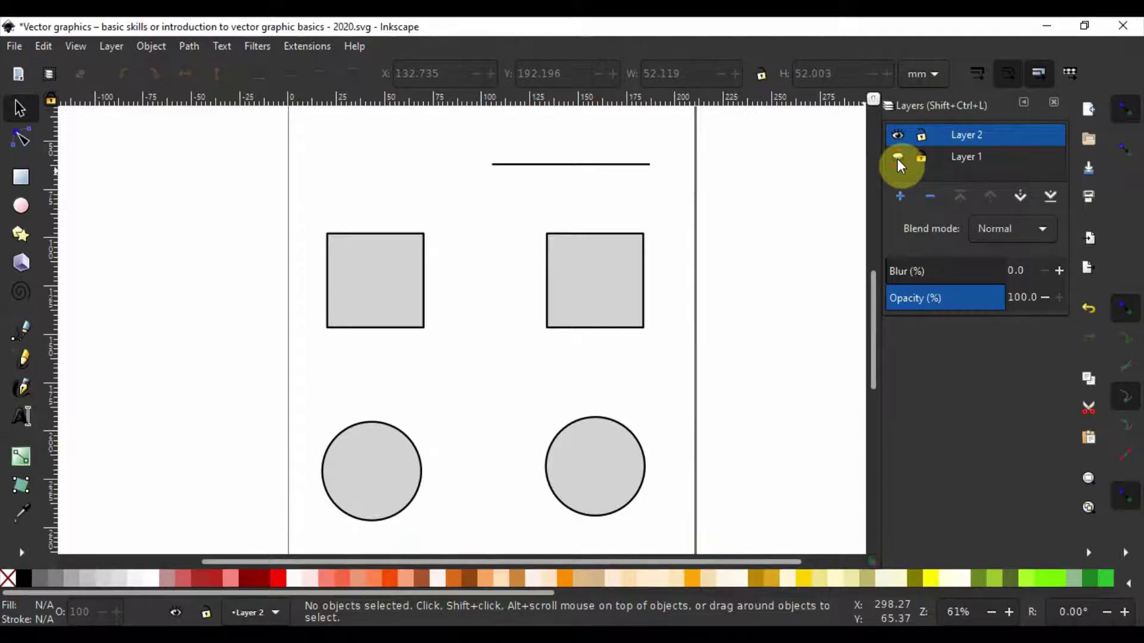
click(897, 157)
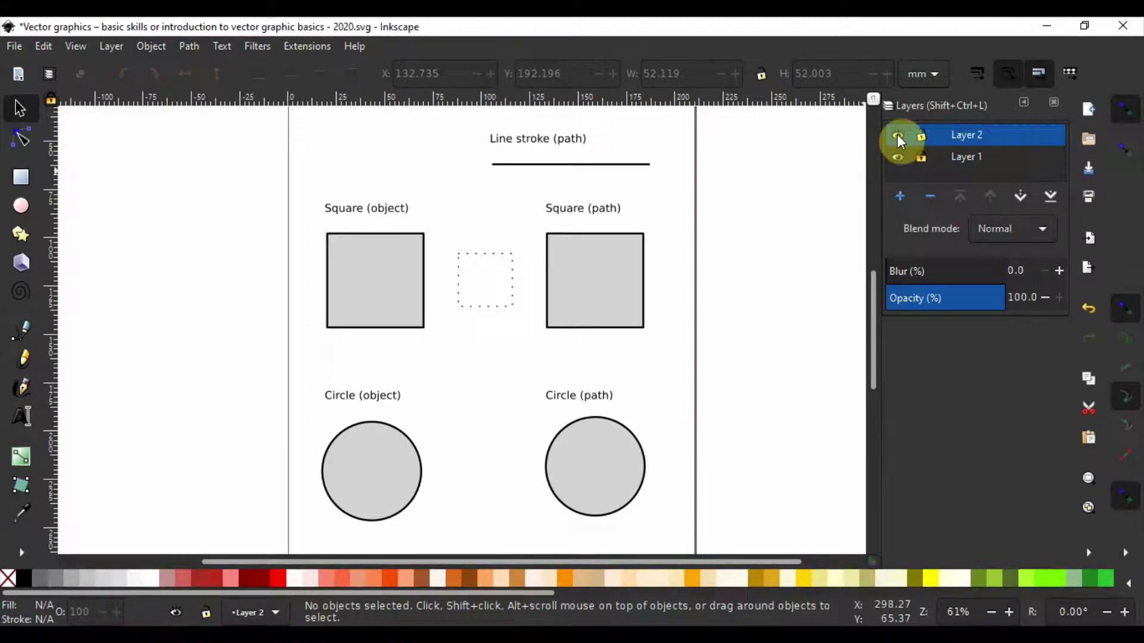
click(898, 136)
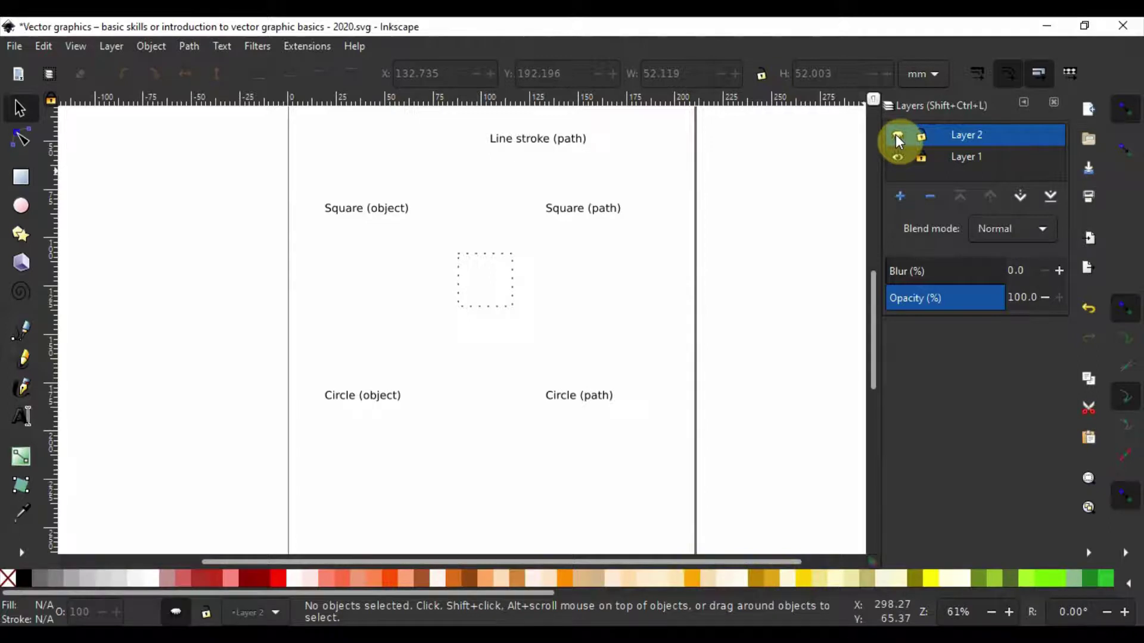
click(898, 137)
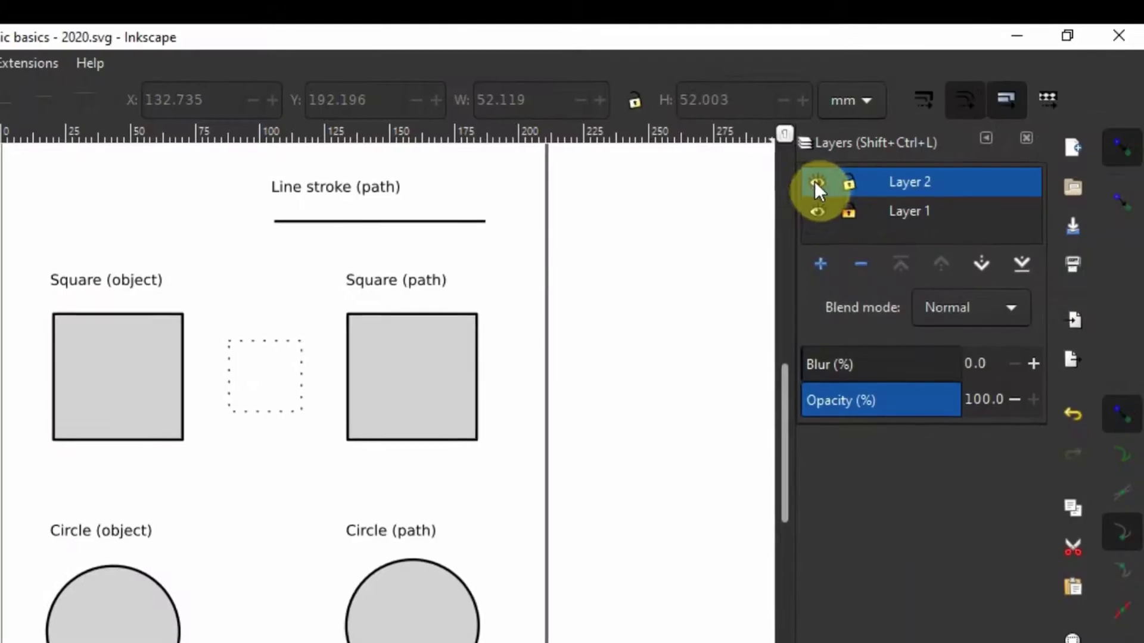
Unlock Layer 1 and select its dotted square and the labels above the two grey squares.
click(819, 210)
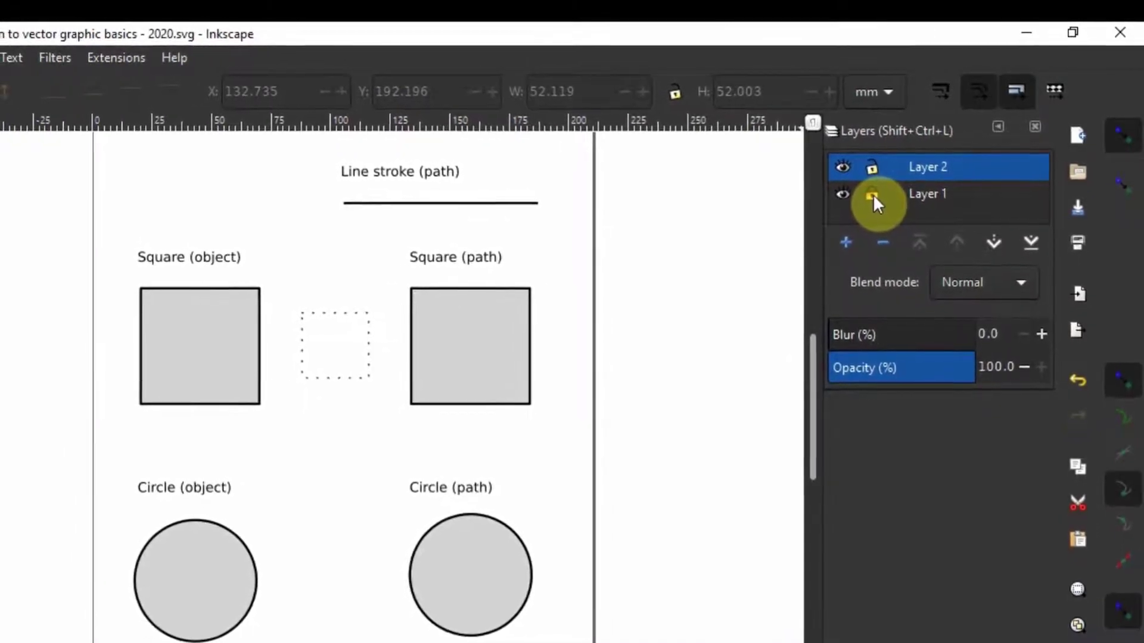
click(265, 336)
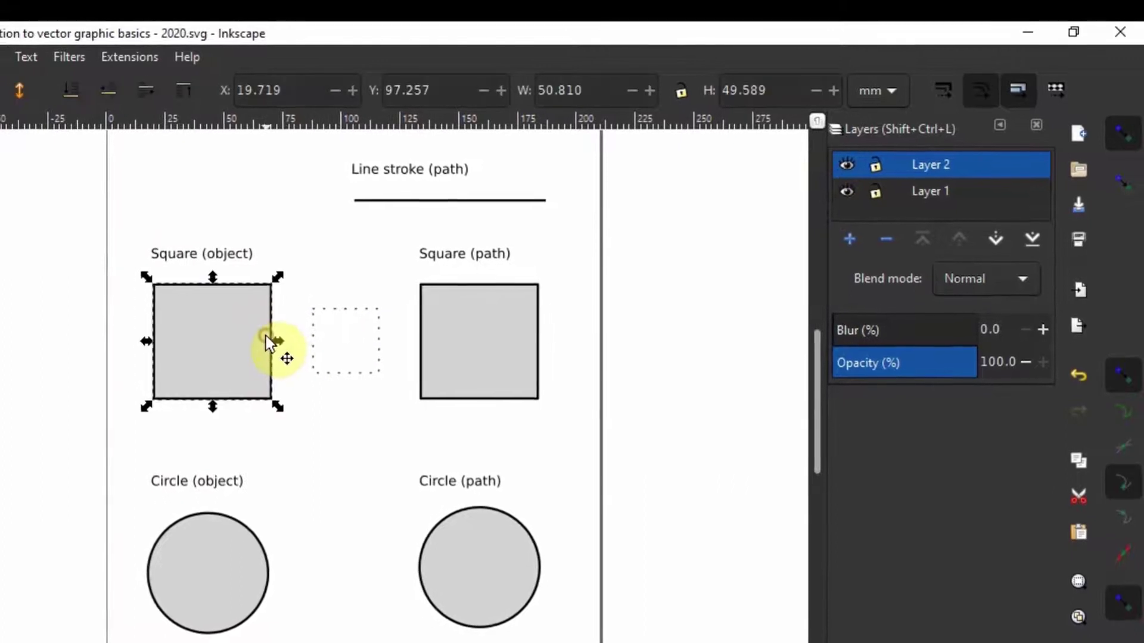
click(327, 335)
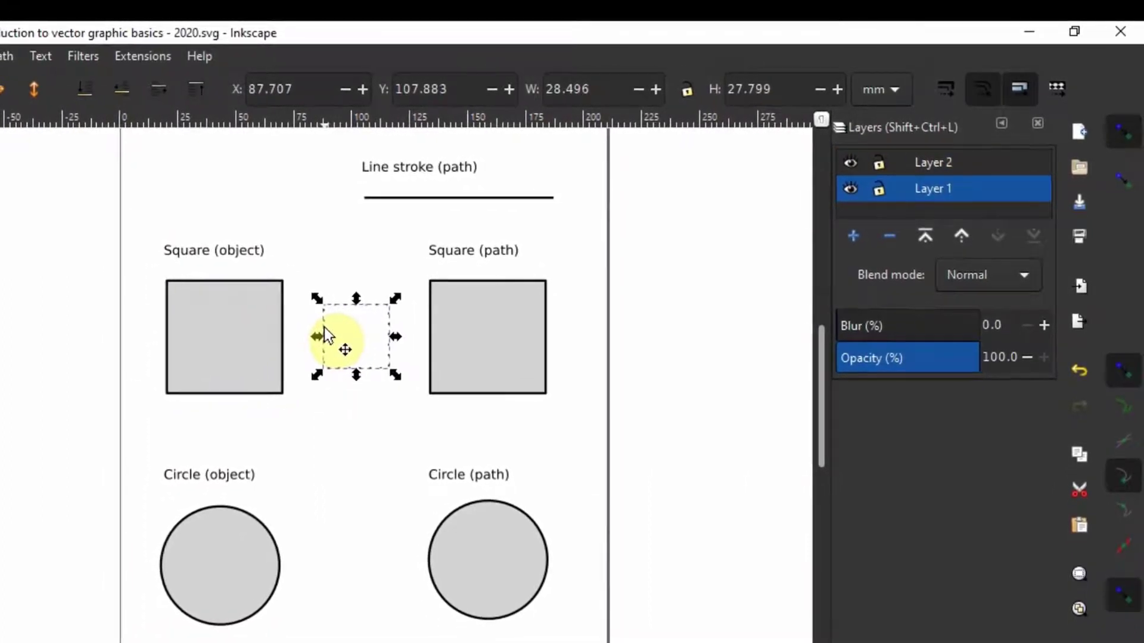
click(568, 251)
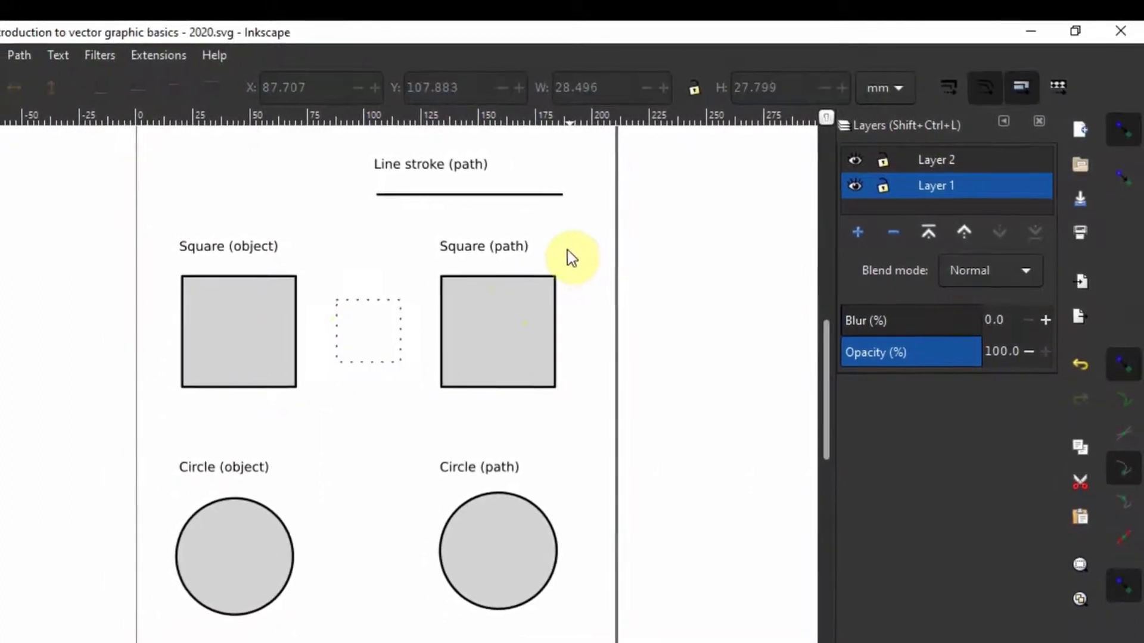
click(246, 246)
click(463, 243)
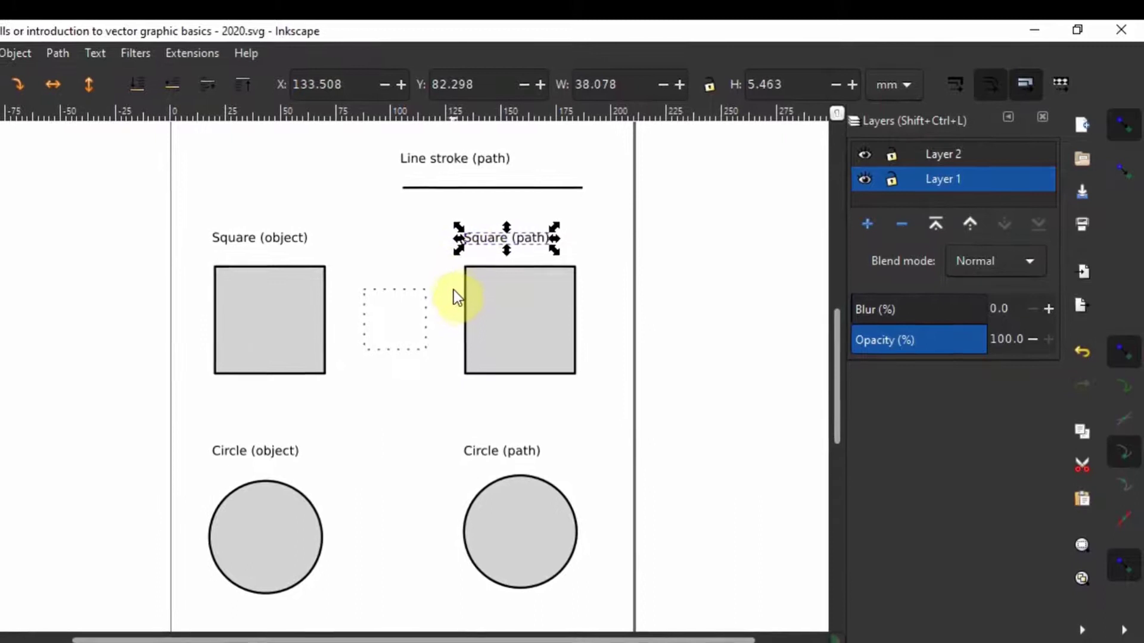
Select the two grey squares on Layer 2 in turn, clear the selection, and lock Layer 1.
click(469, 315)
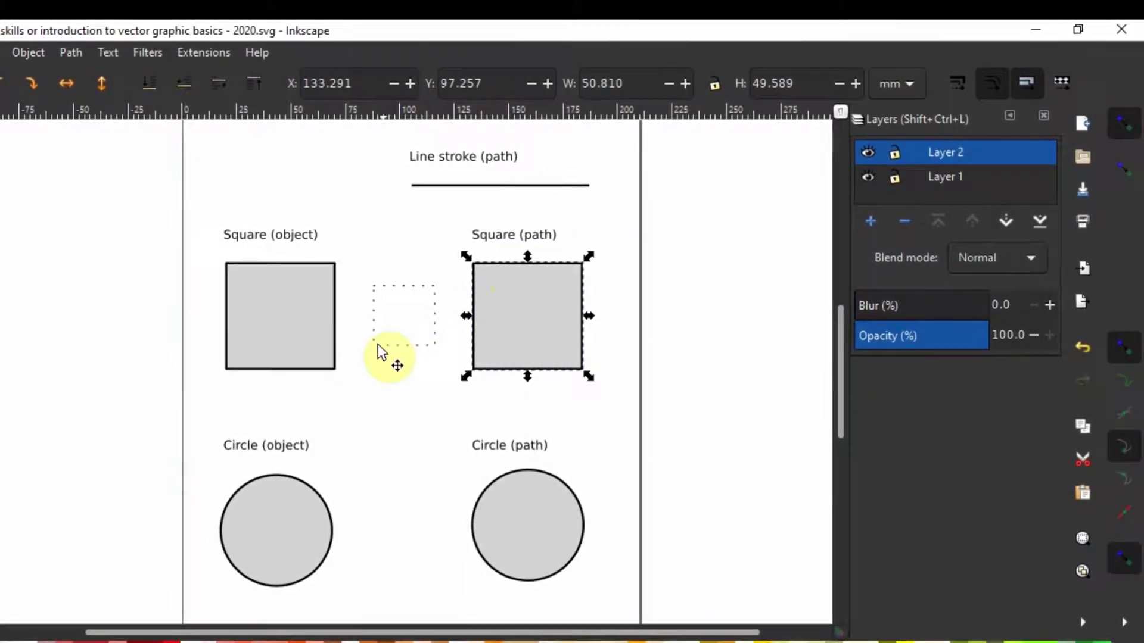
click(326, 356)
click(619, 327)
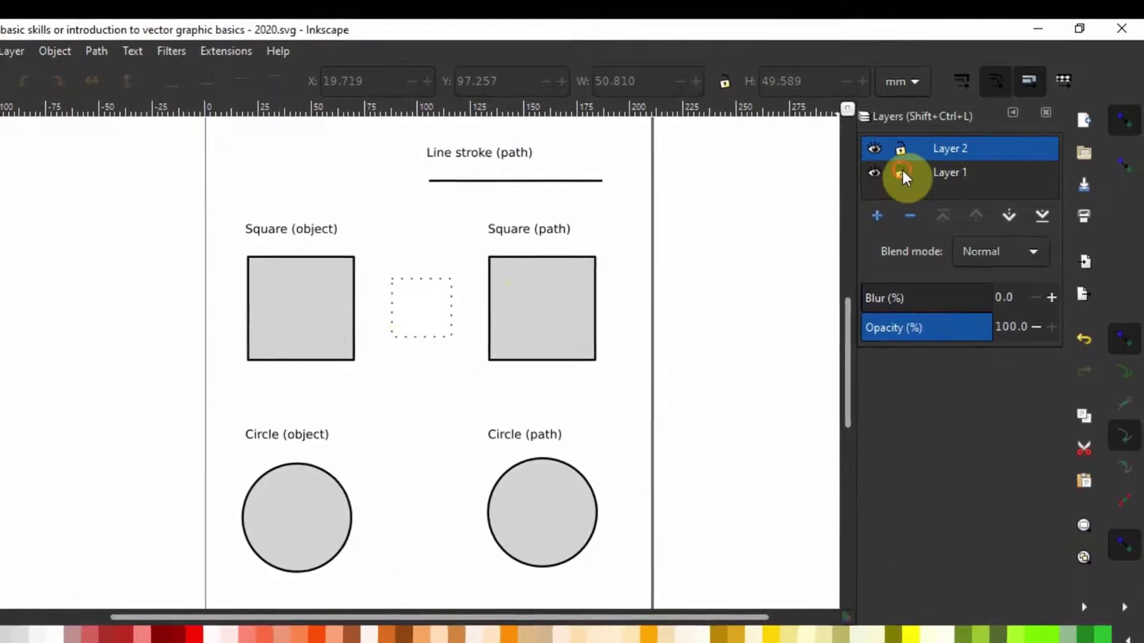
click(900, 149)
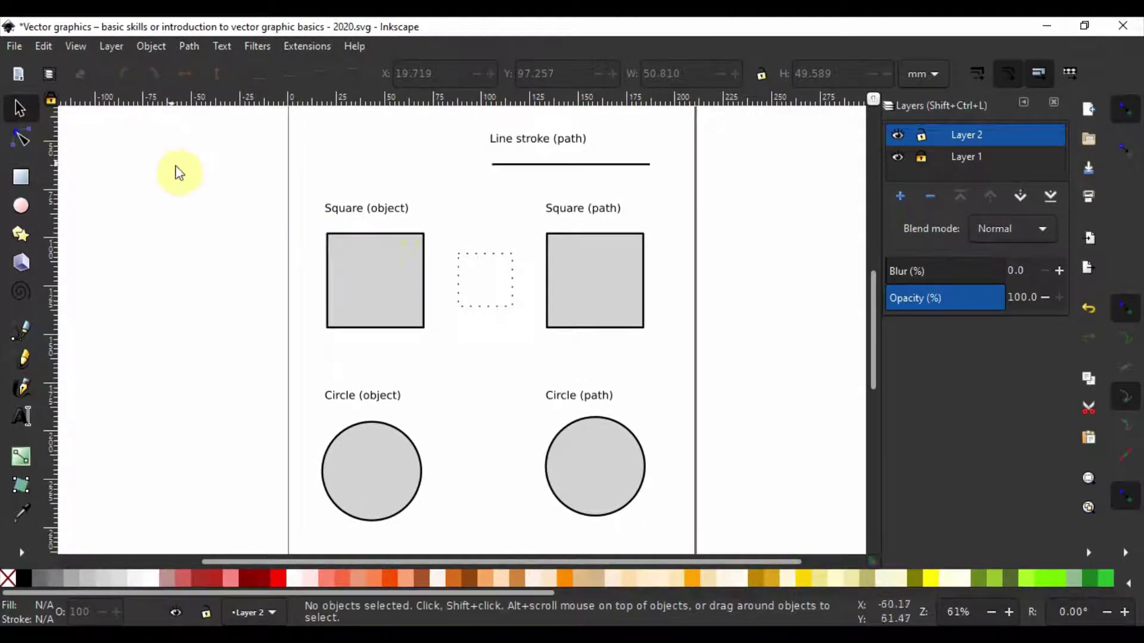
Undo the locking of Layer 1 and move the Square (object) square across the page's left edge to about X -29 mm.
click(334, 240)
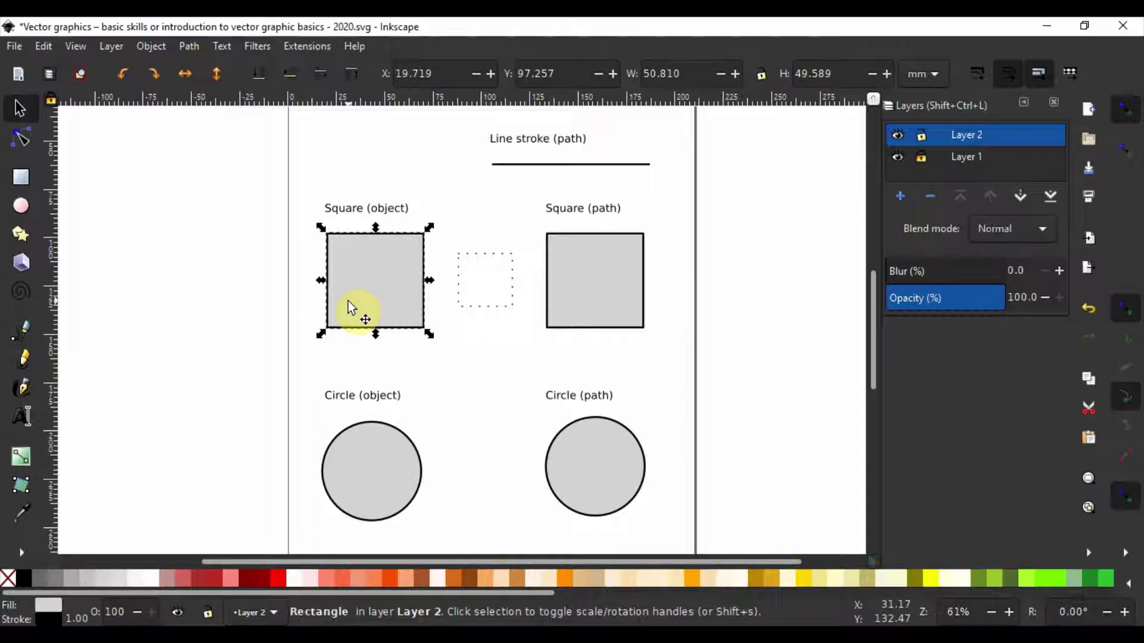
key(ctrl+z)
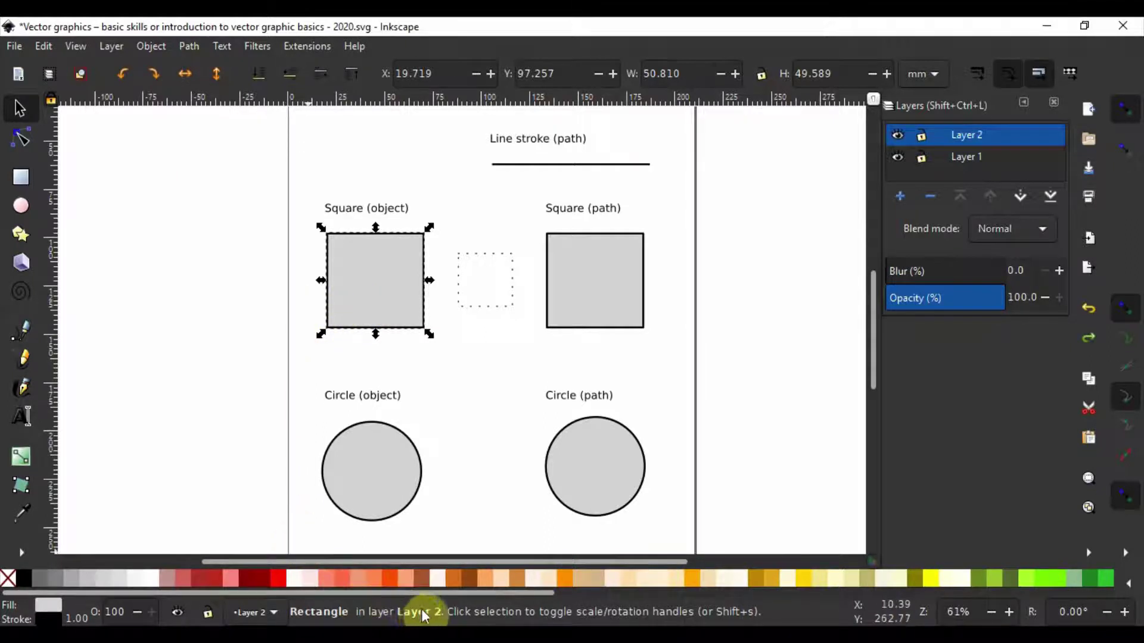
drag(355, 269, 261, 271)
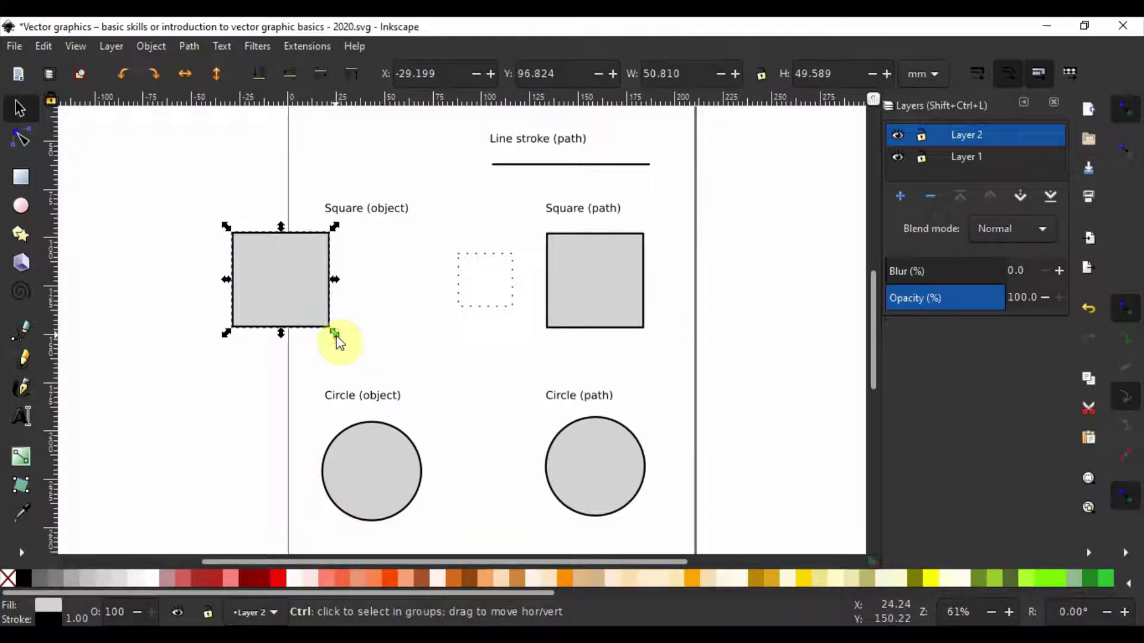
Try a corner resize of the moved square, undo it, and enlarge the square proportionally to about 62.8 × 61.3 mm.
drag(337, 338, 374, 368)
key(ctrl+z)
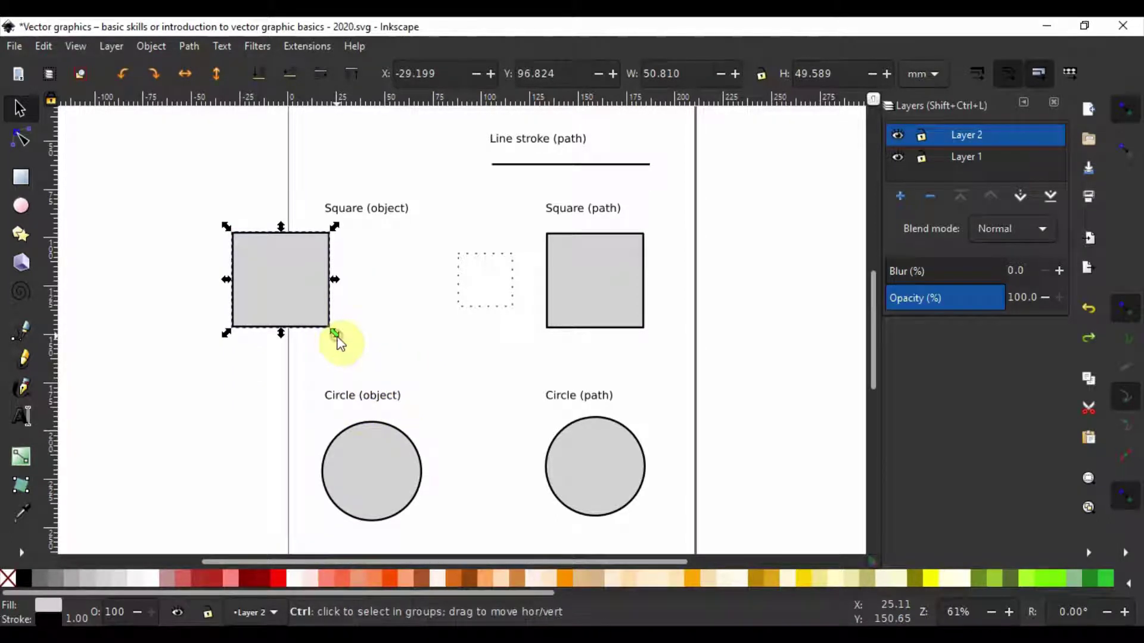
drag(338, 338, 375, 360)
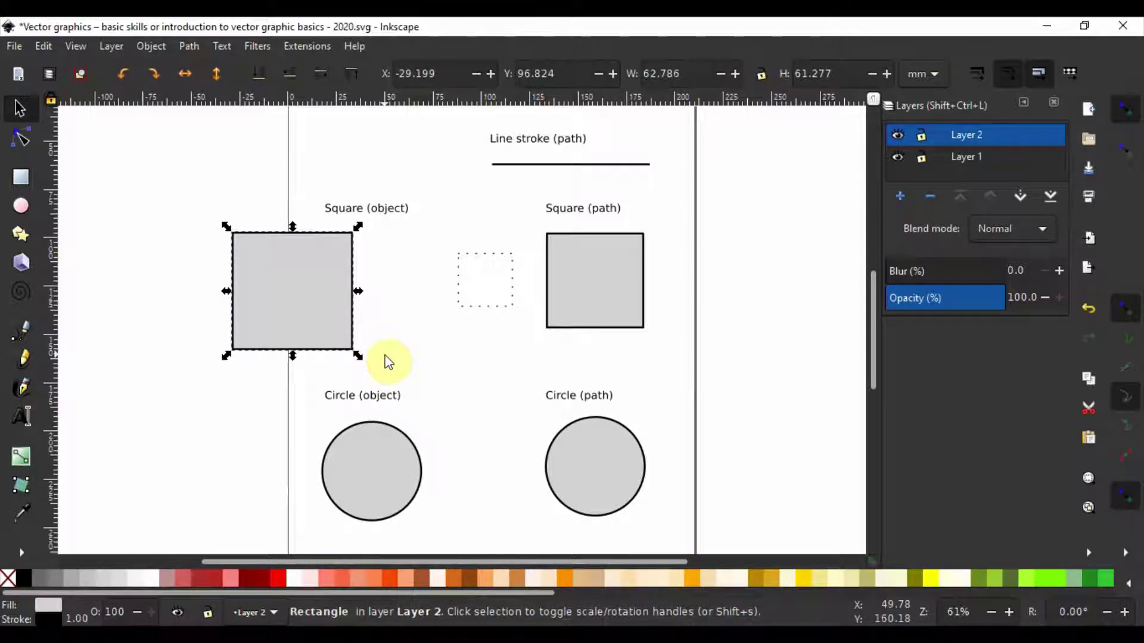
Scale the square around its centre, stretching it to about 110 × 79 mm and shrinking it proportionally to about 99 × 65 mm.
key(shift)
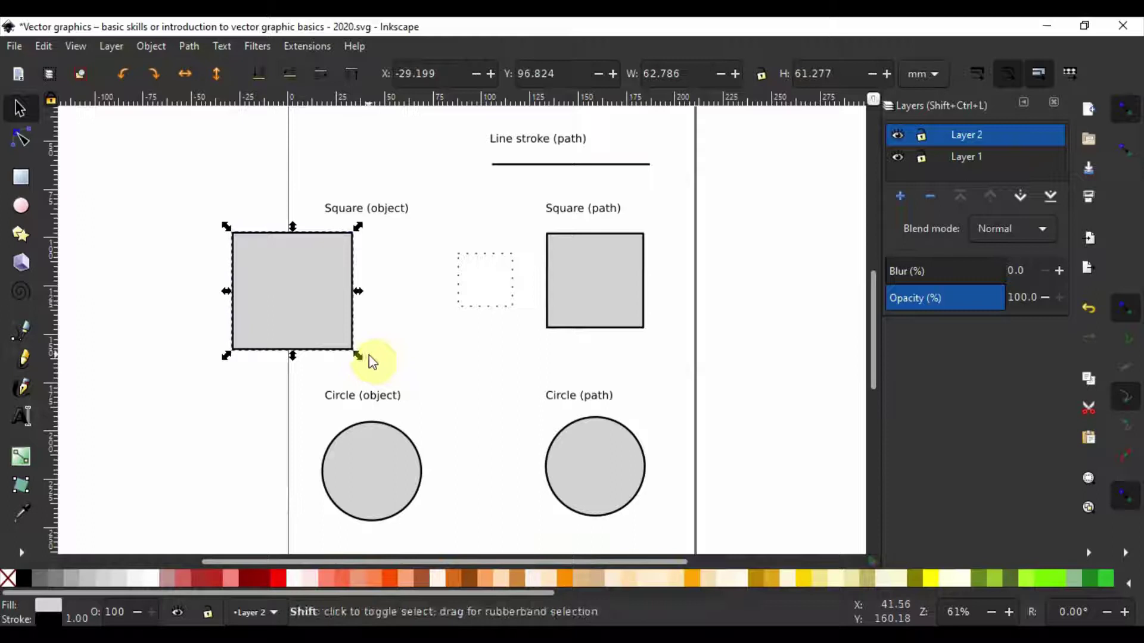
drag(359, 360, 360, 365)
drag(359, 292, 407, 292)
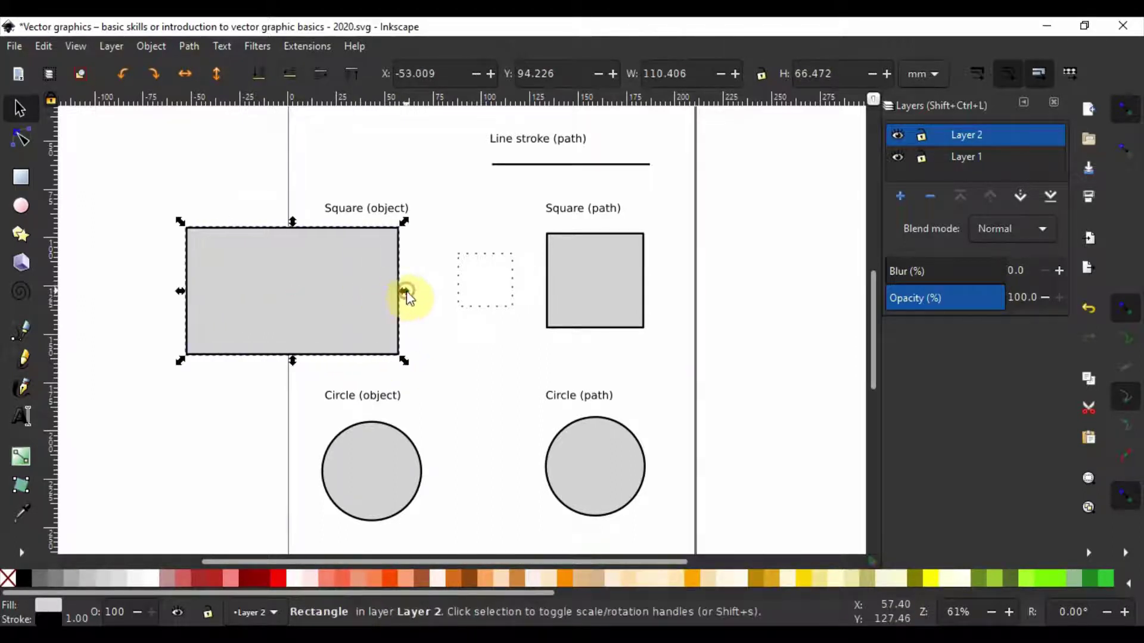
drag(294, 363, 295, 375)
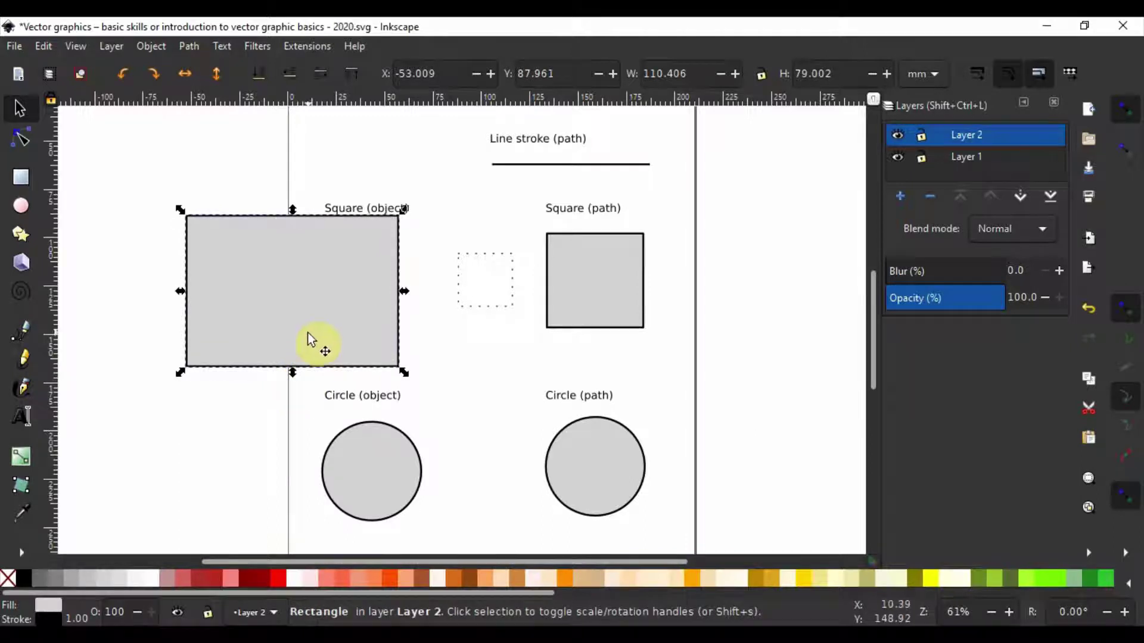
mouse_move(404, 373)
mouse_down()
mouse_move(416, 391)
mouse_move(392, 358)
mouse_up()
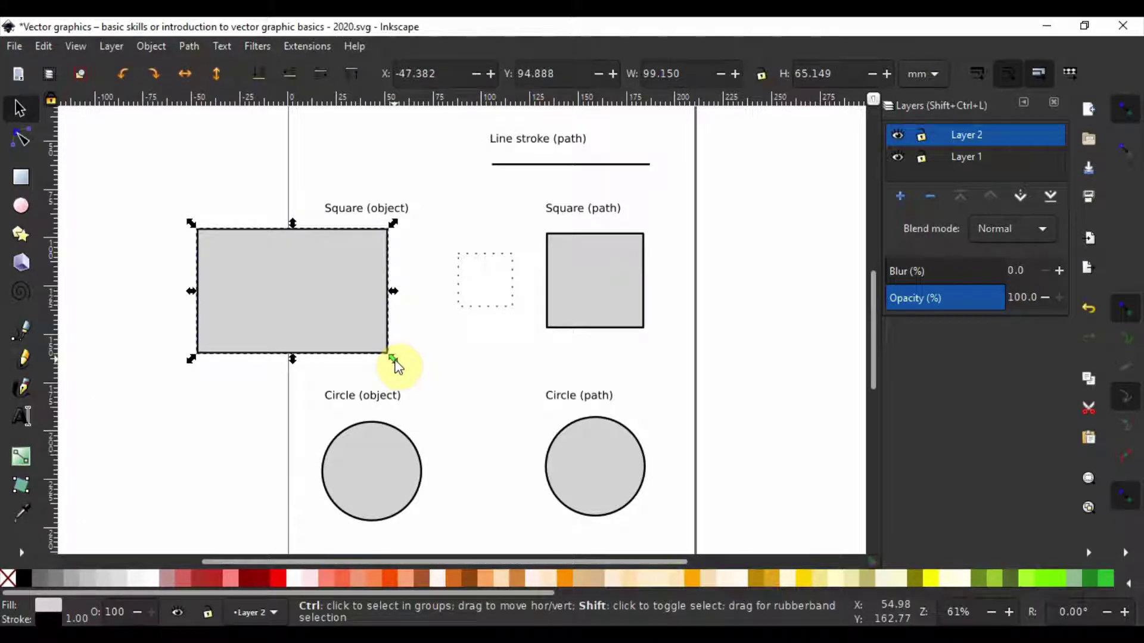
mouse_move(395, 360)
mouse_down()
mouse_move(454, 450)
mouse_move(397, 370)
mouse_up()
Undo the square's move and all its resizing, and clear the selection.
key(ctrl+z)
key(ctrl+z)
key(ctrl+z)
key(ctrl+z)
key(ctrl+z)
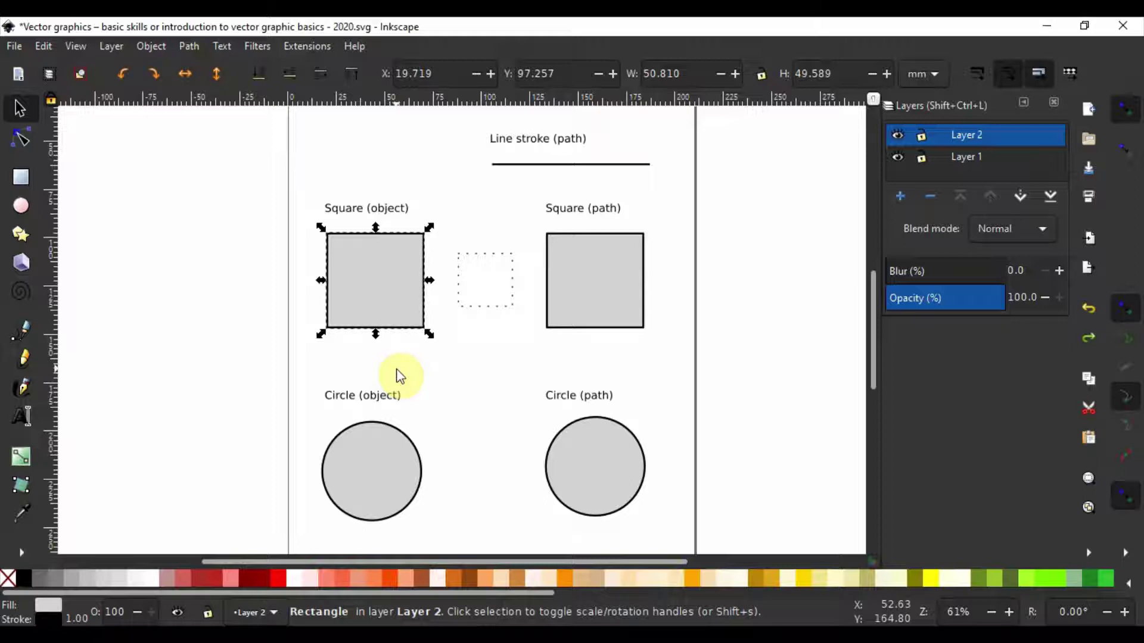
click(383, 367)
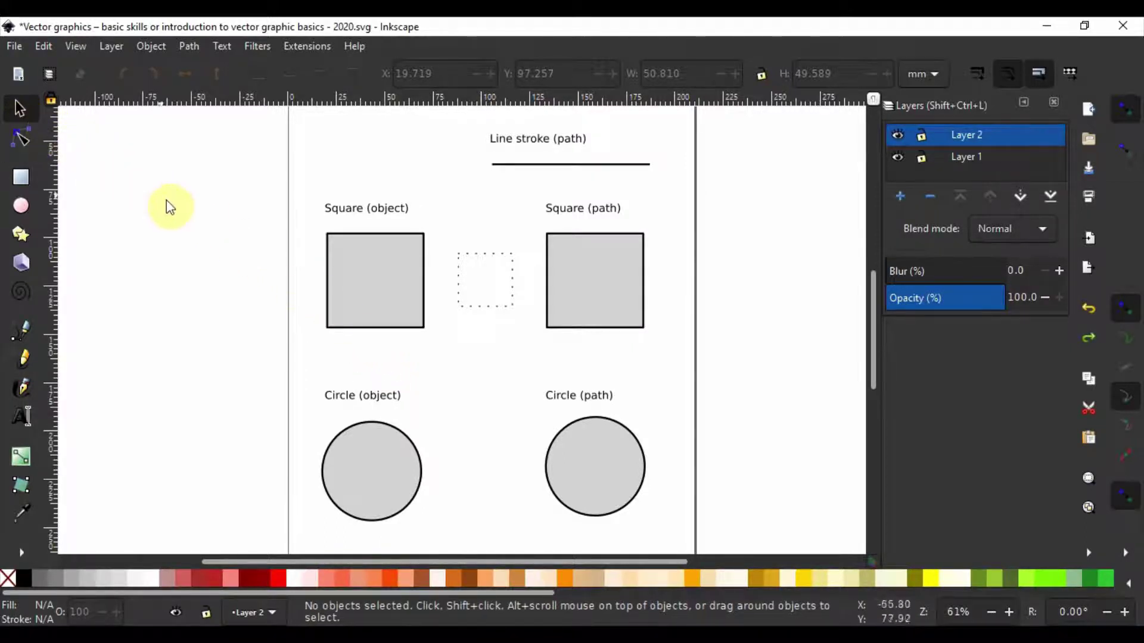
Rotate the Square (object) square by its corners and skew it along its upper edge by about -44.5°.
click(352, 293)
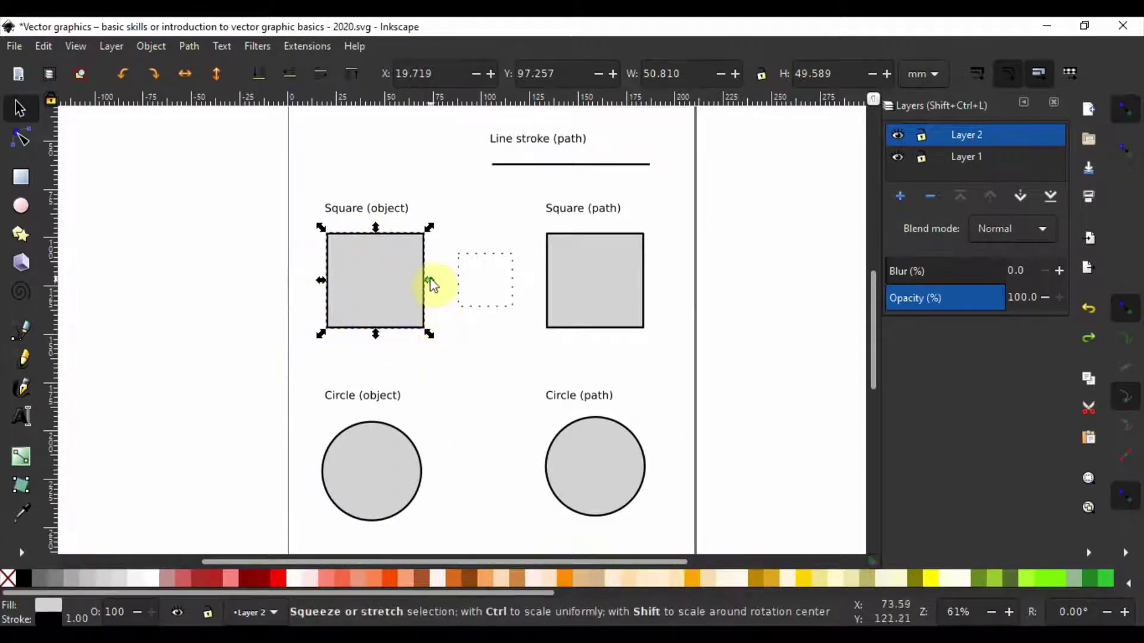
click(373, 286)
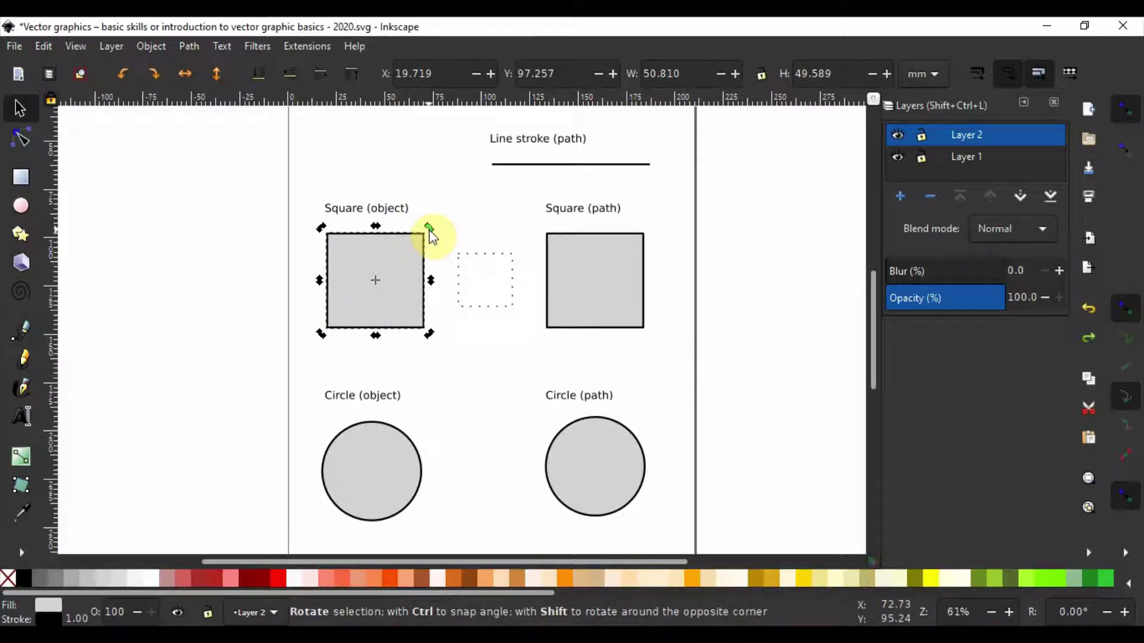
drag(433, 231, 413, 192)
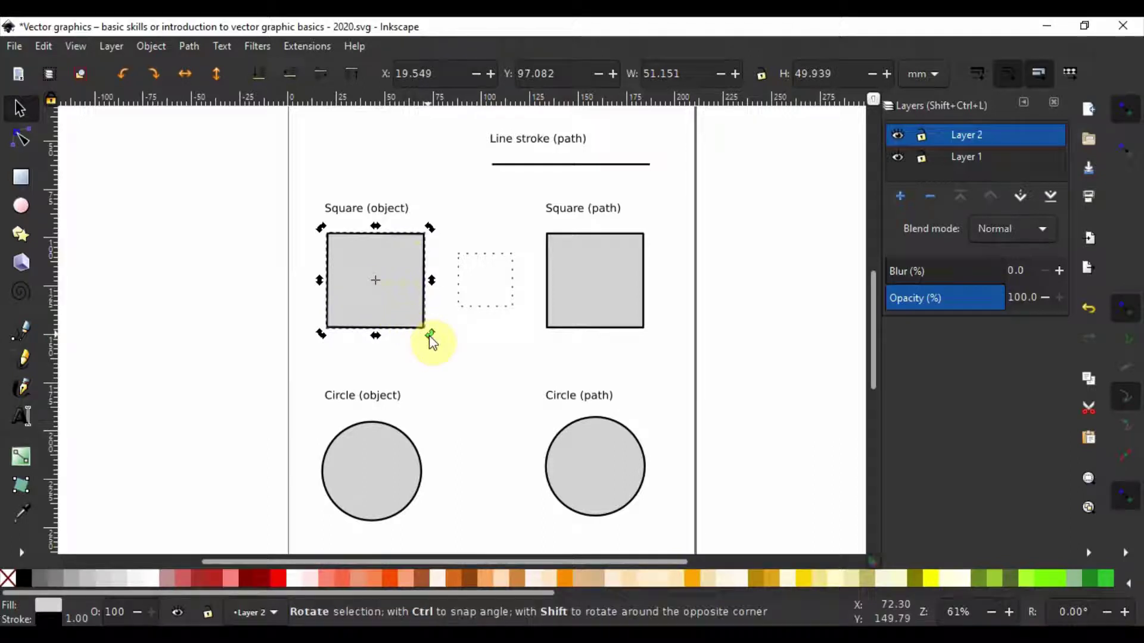
drag(431, 339, 307, 261)
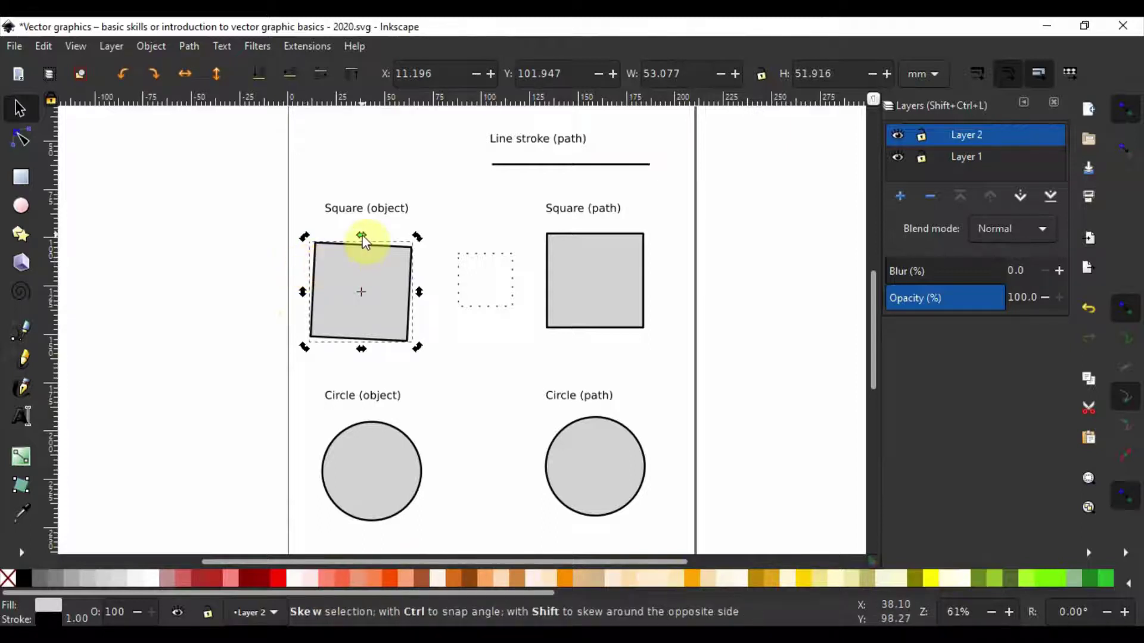
drag(364, 240, 411, 244)
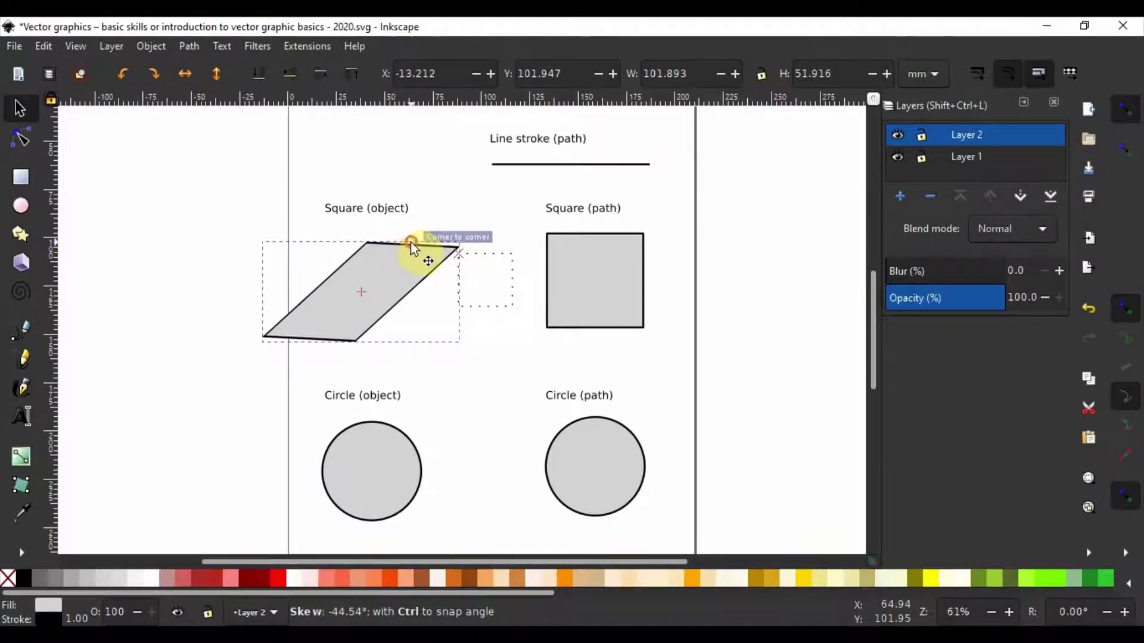
click(227, 286)
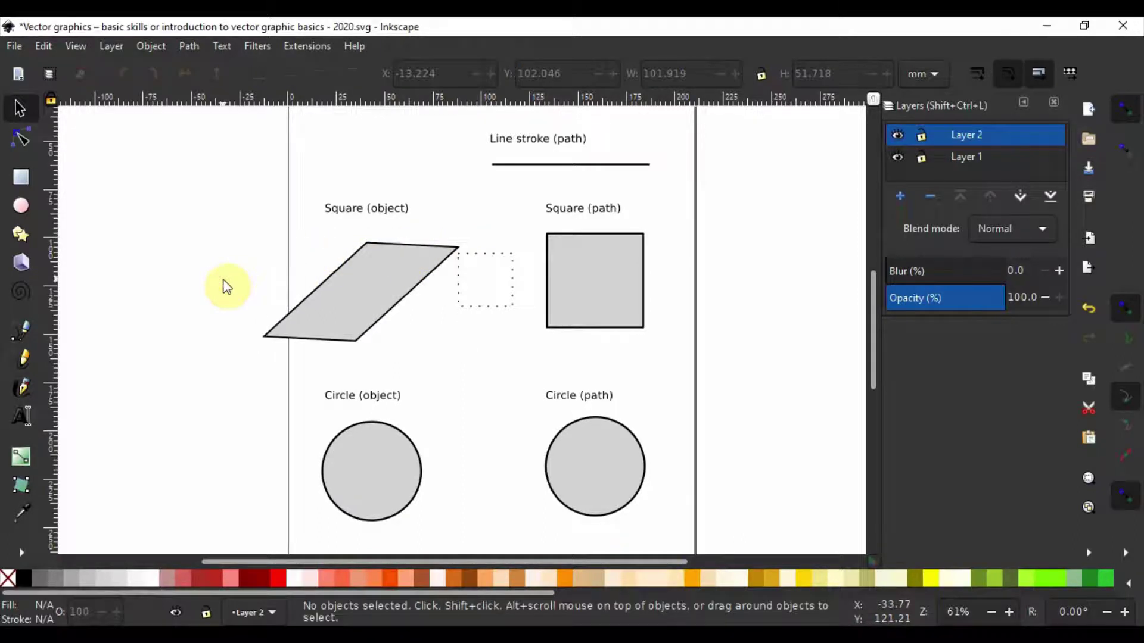
Flip the skewed square horizontally and flip it back again.
click(306, 294)
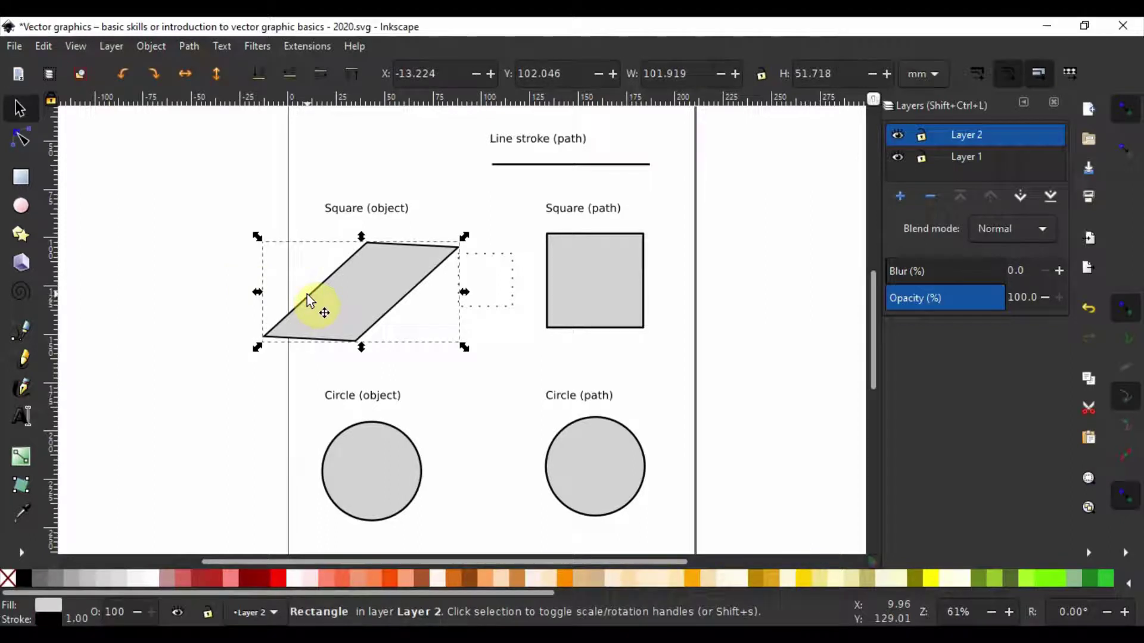
key(h)
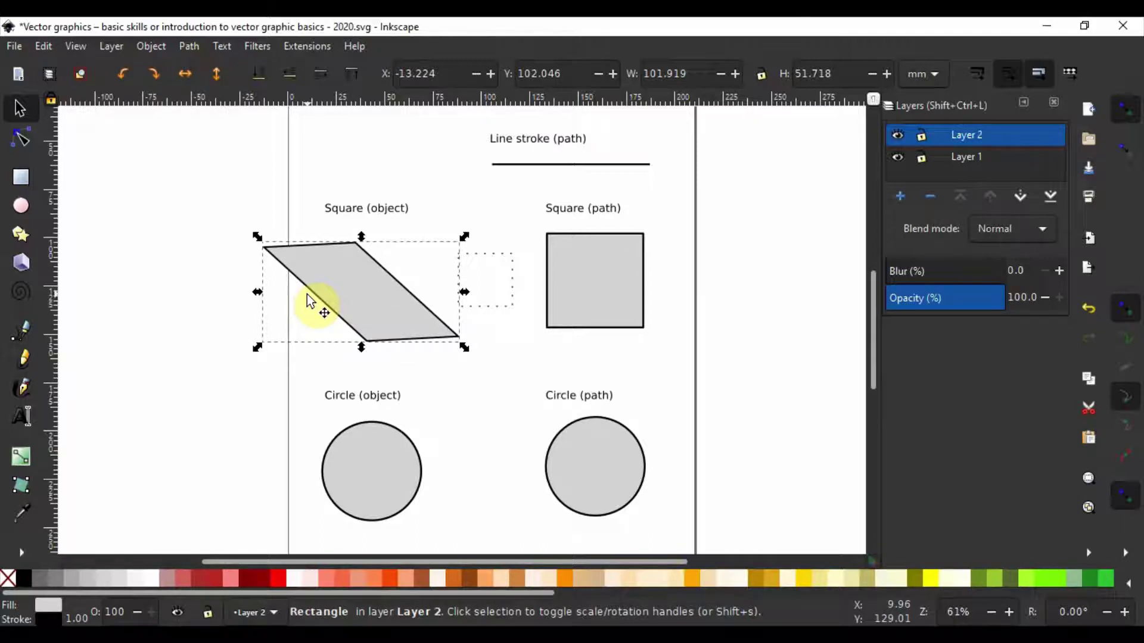
key(h)
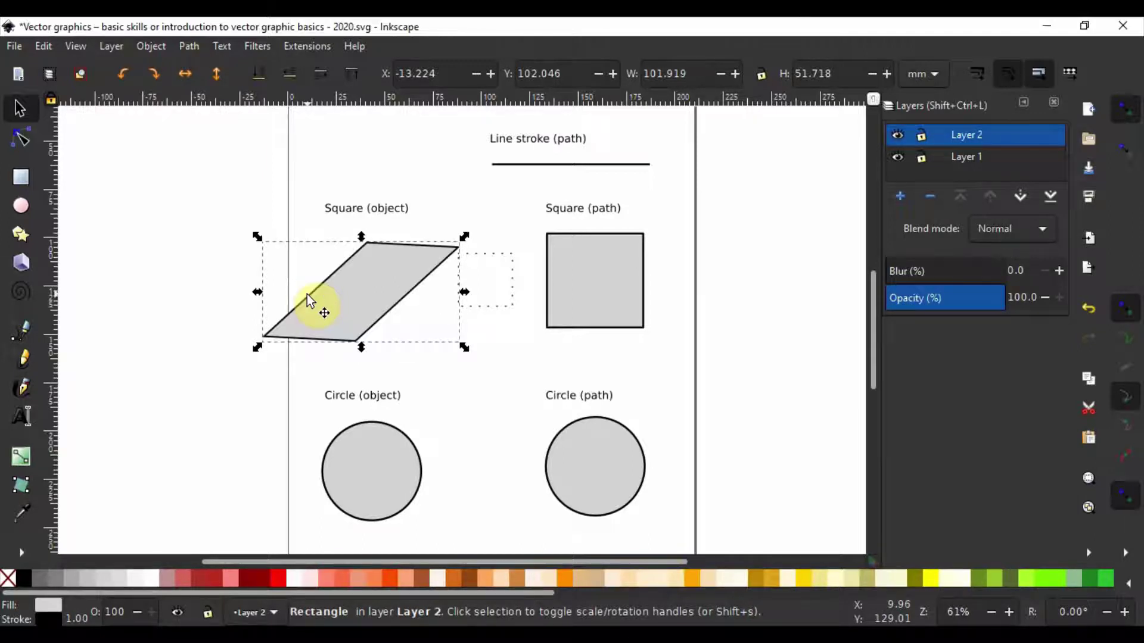
Undo the square's flips, skew and rotations, and clear the selection.
key(ctrl+z)
key(ctrl+z)
key(ctrl+z)
key(ctrl+z)
key(ctrl+z)
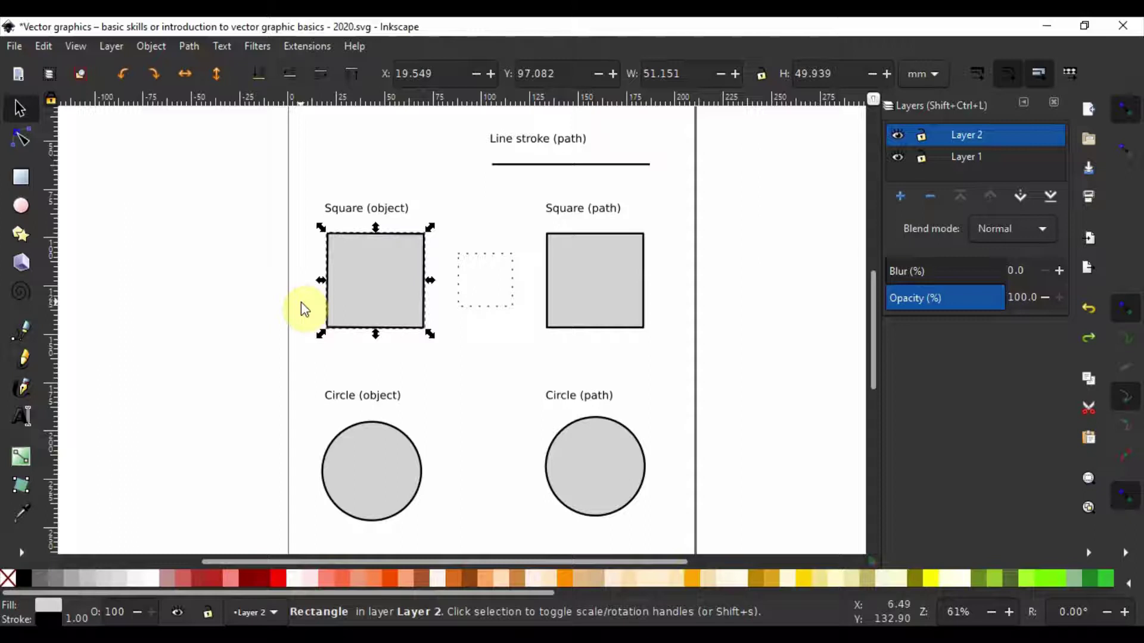
click(302, 302)
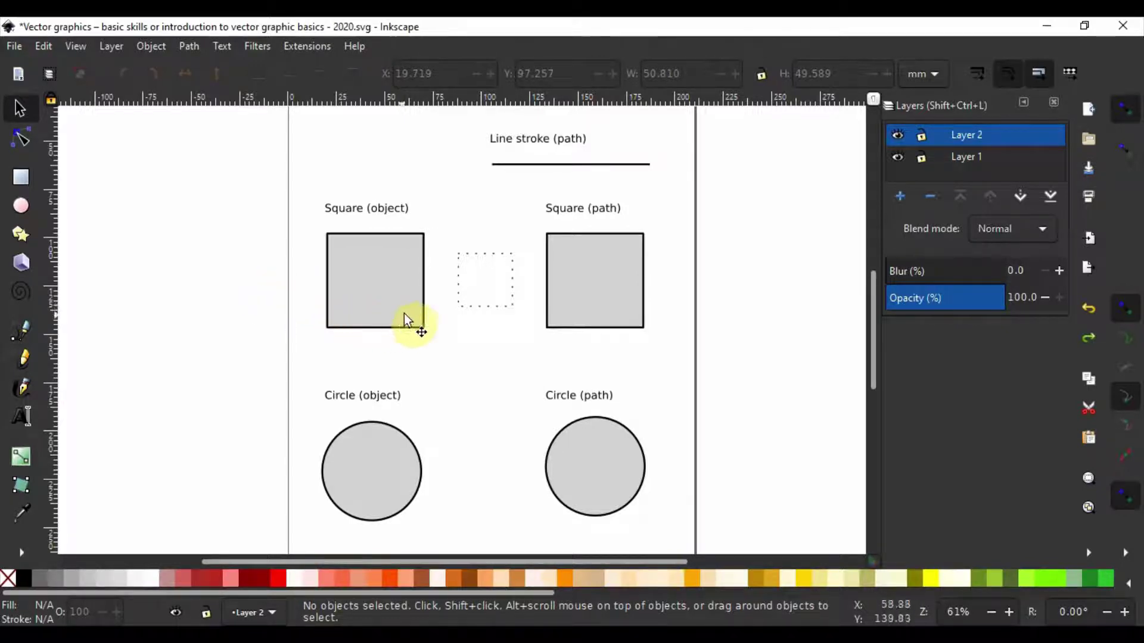
Copy the Square (object) square, paste it, and move the copy beside the original, over the page's left edge.
click(338, 275)
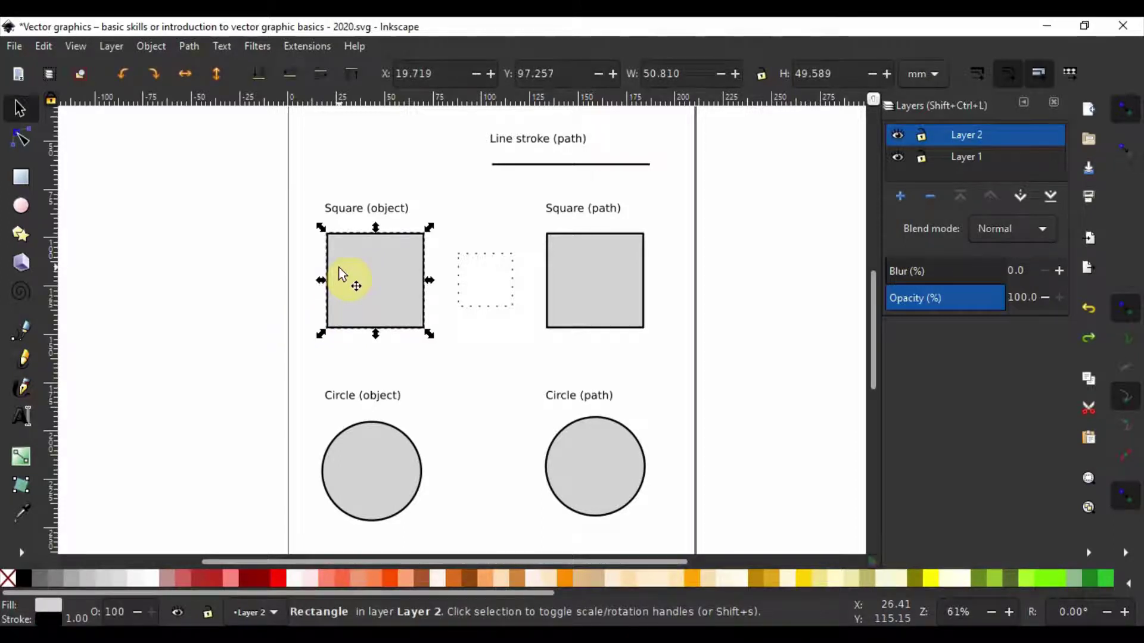
key(ctrl+c)
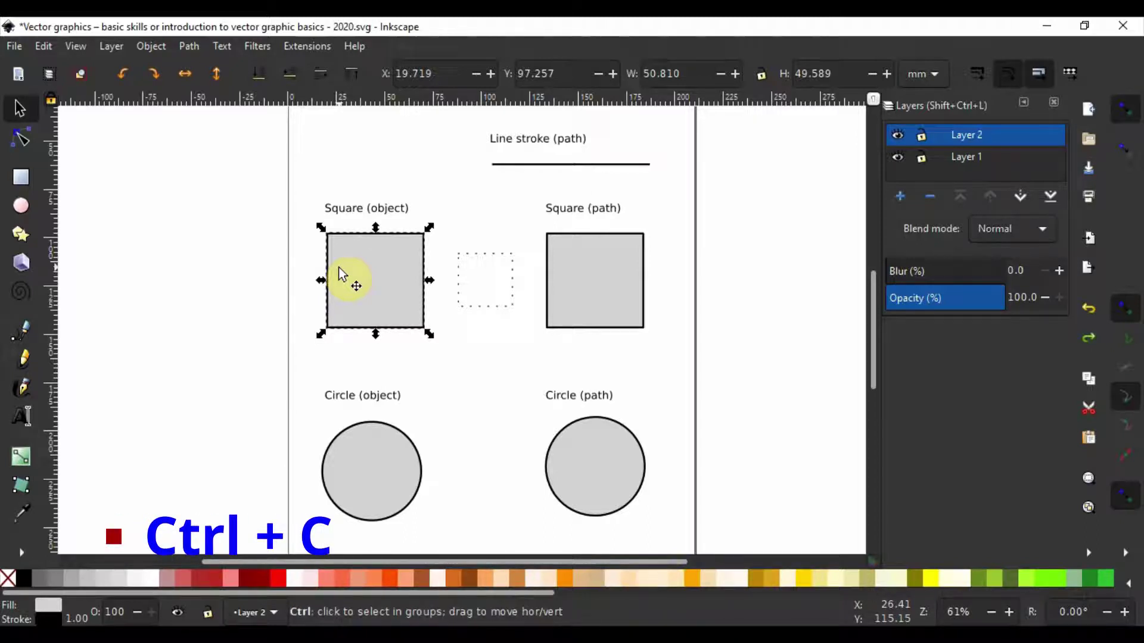
key(ctrl+v)
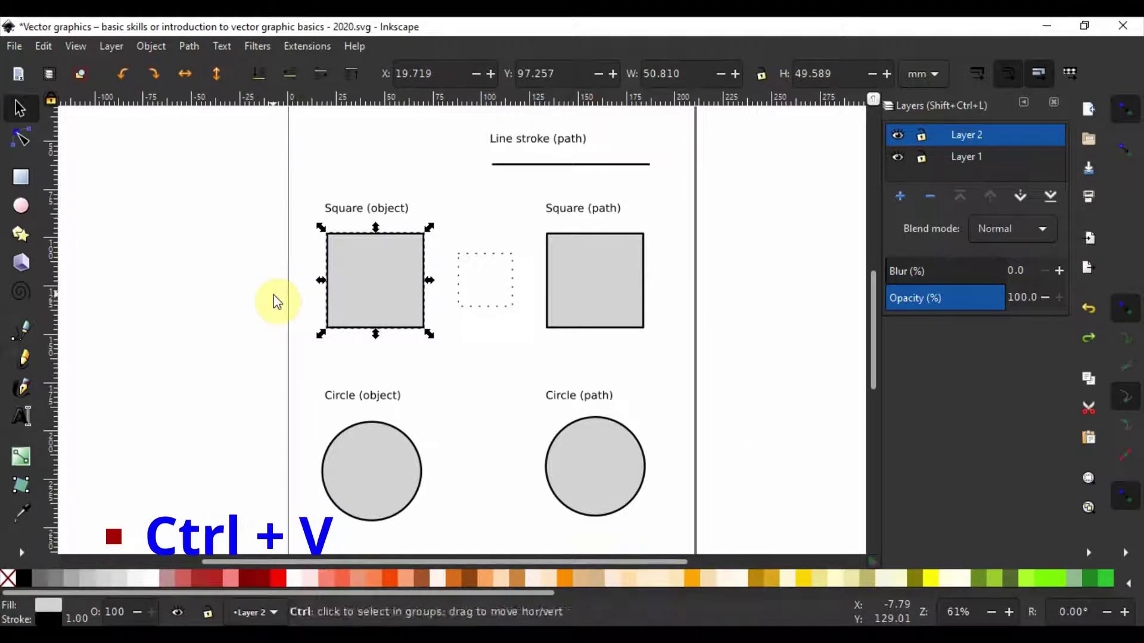
key(Escape)
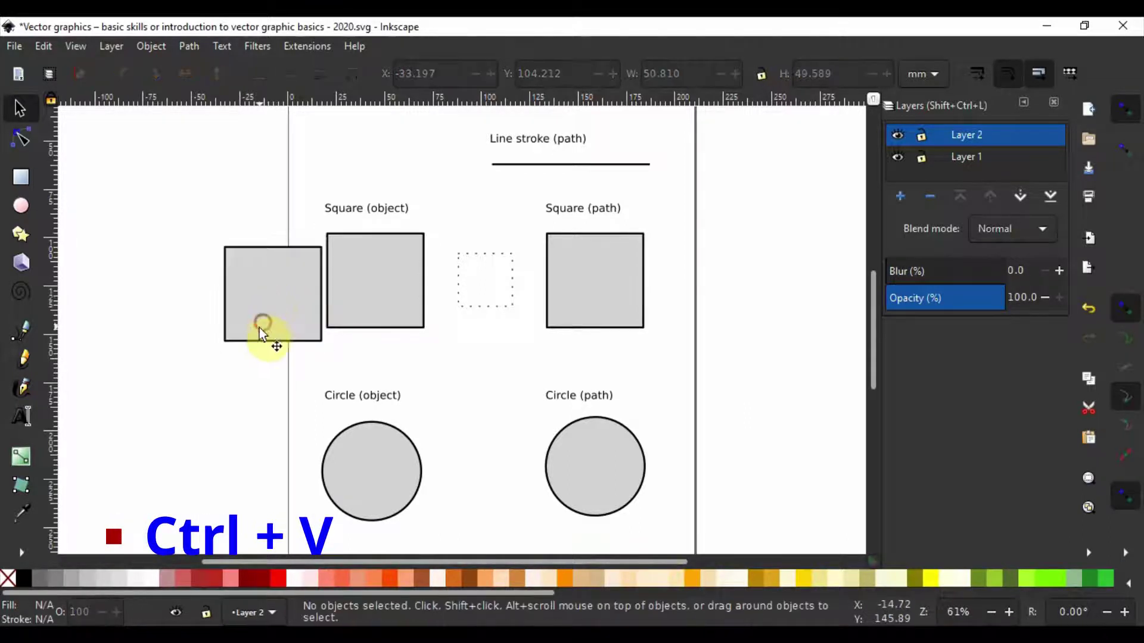
drag(247, 340, 221, 365)
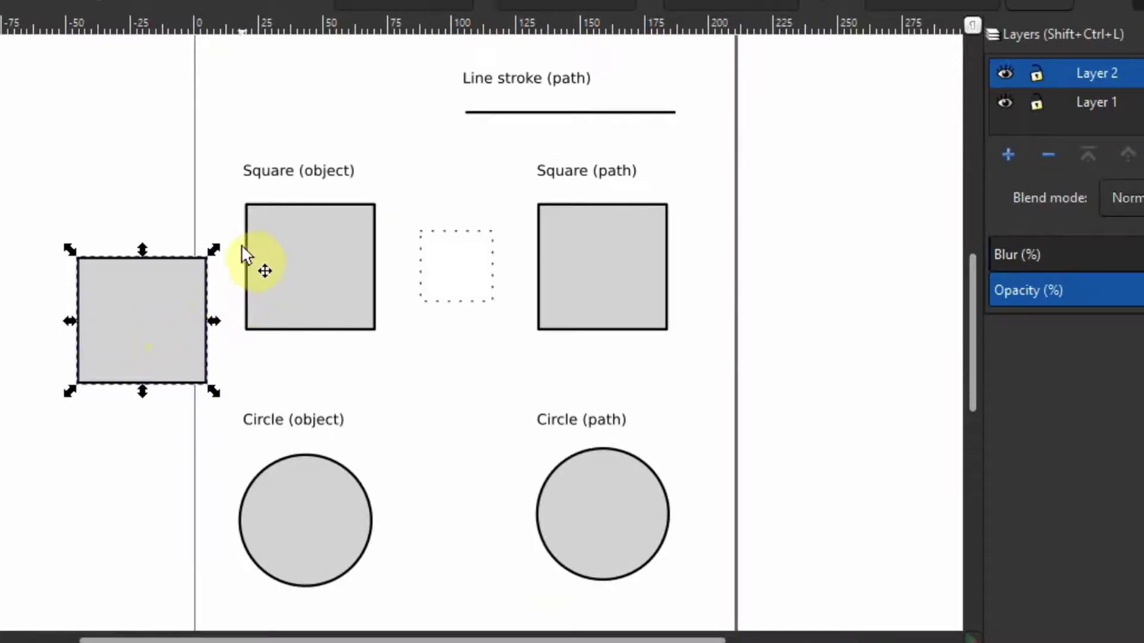
Select the original square and its pasted copy in turn to compare them.
click(273, 257)
click(166, 315)
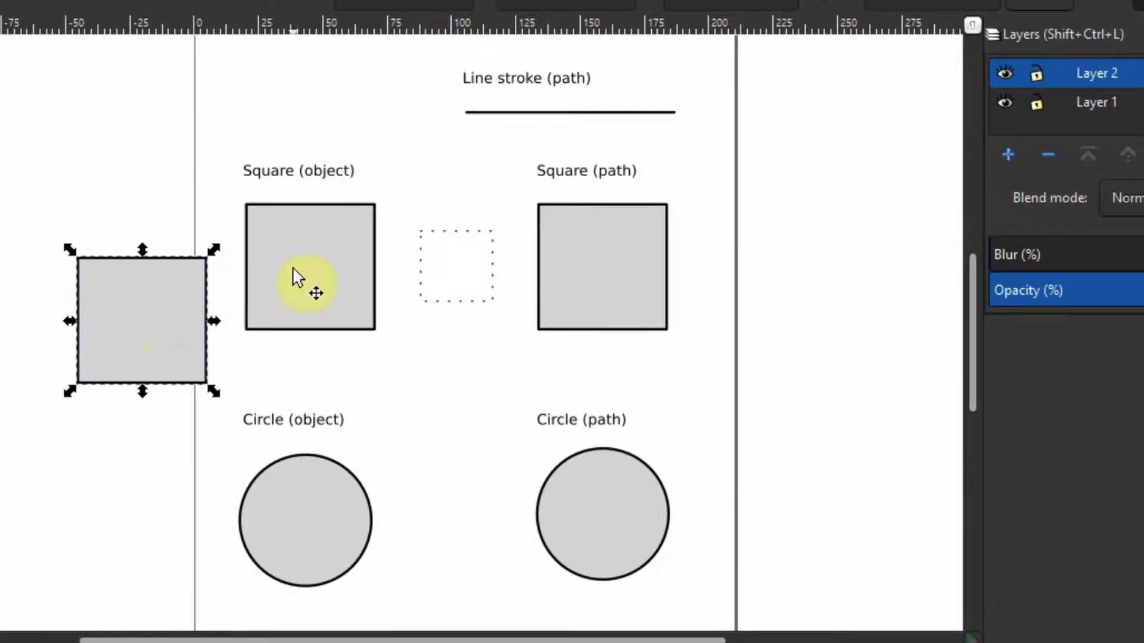
click(296, 265)
click(169, 315)
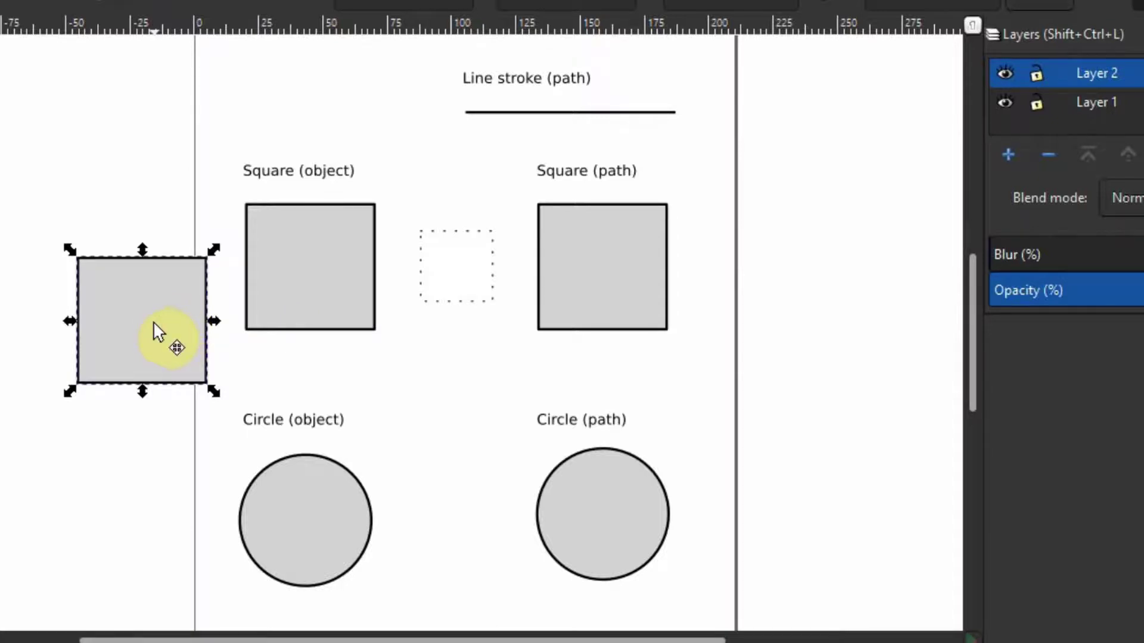
Move the pasted square onto the dotted square and scale it to match the outline, about 29 × 28.3 mm.
drag(153, 324, 499, 299)
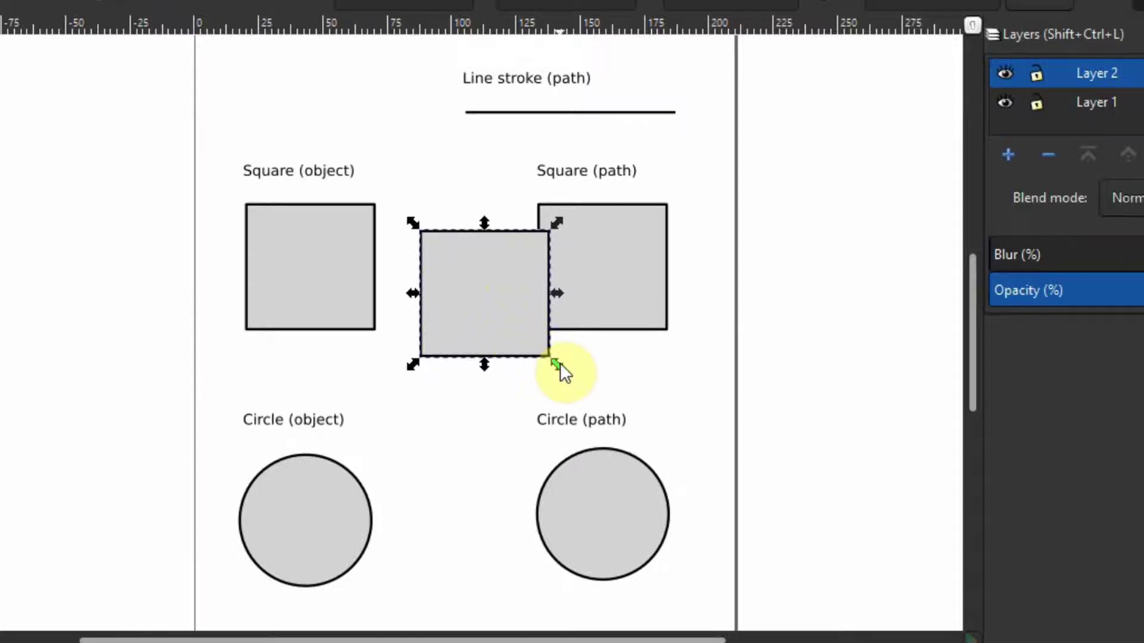
drag(560, 366, 504, 310)
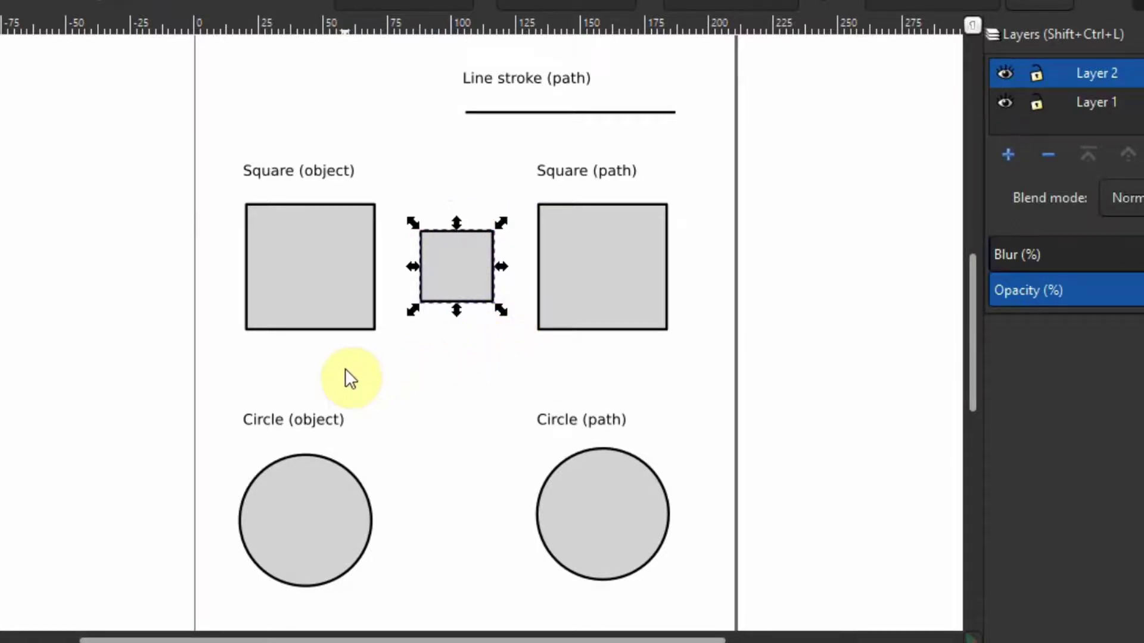
drag(411, 222, 424, 239)
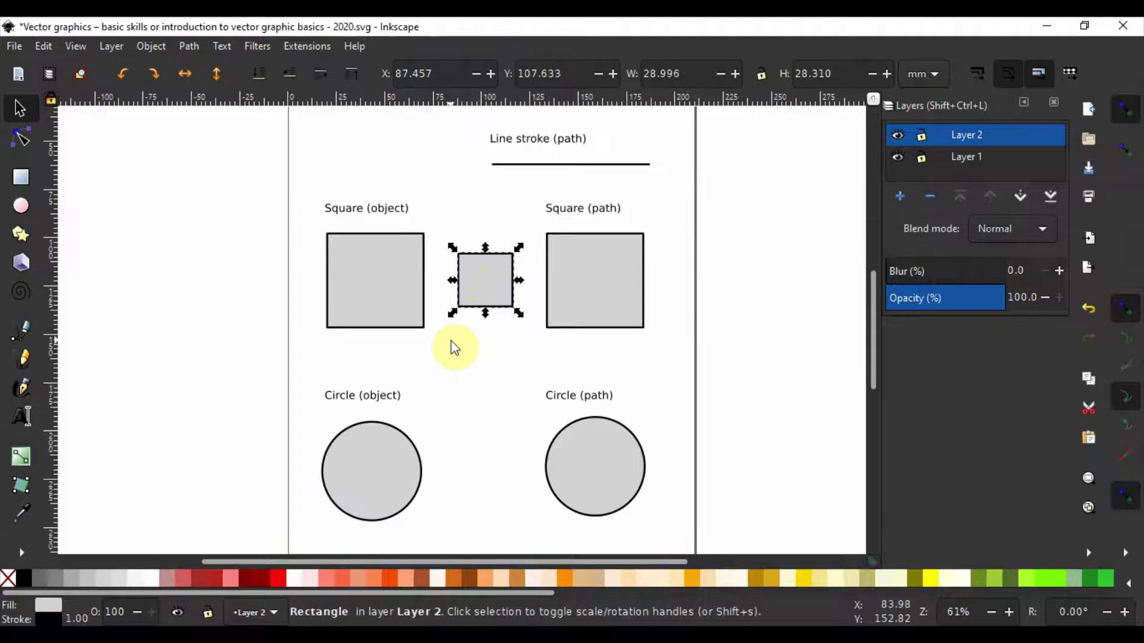
click(454, 348)
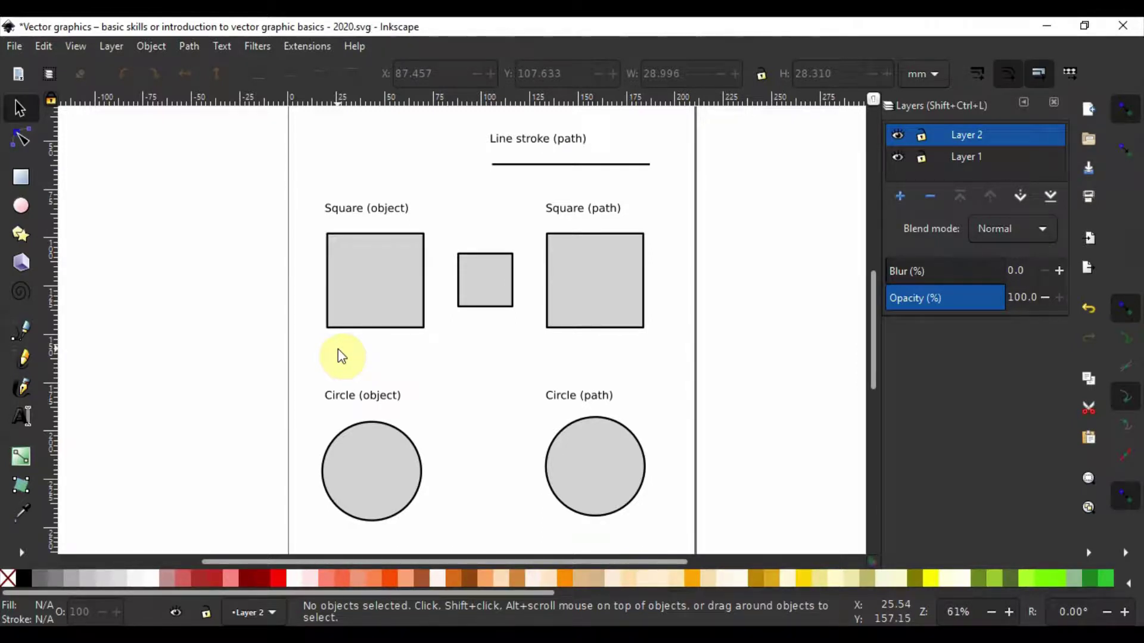
Duplicate the Square (object) square and move the duplicate off the page to about X -60, Y 120 mm.
click(360, 285)
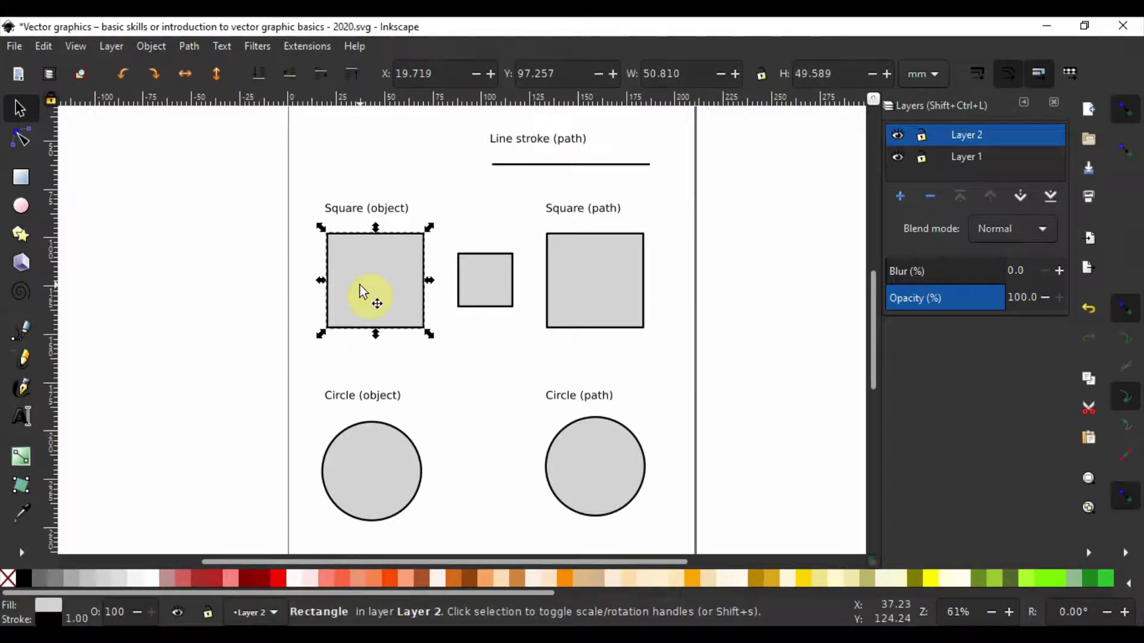
key(ctrl+d)
drag(360, 286, 209, 332)
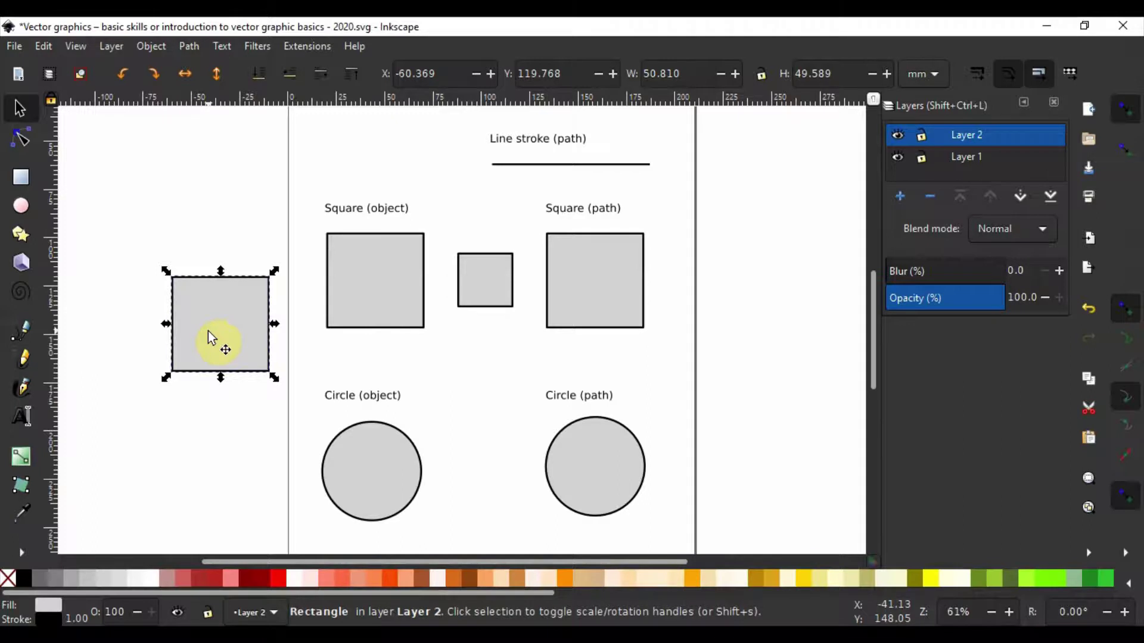
Undo the duplicate's last move and shift it strictly horizontally off the page to about X -69 mm.
key(ctrl+z)
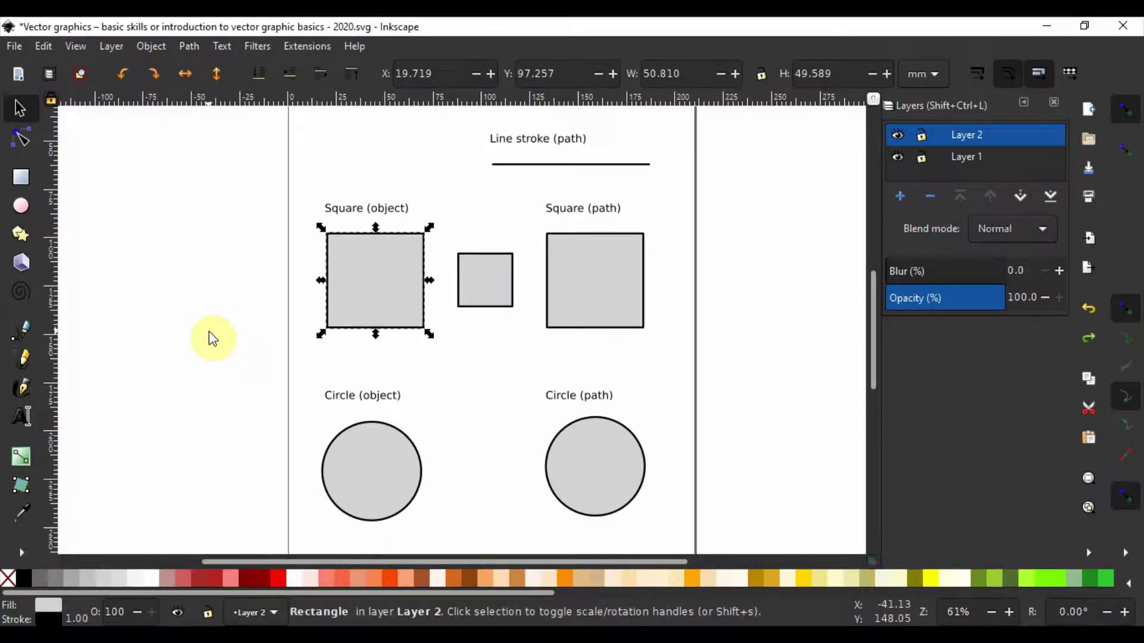
key(ctrl)
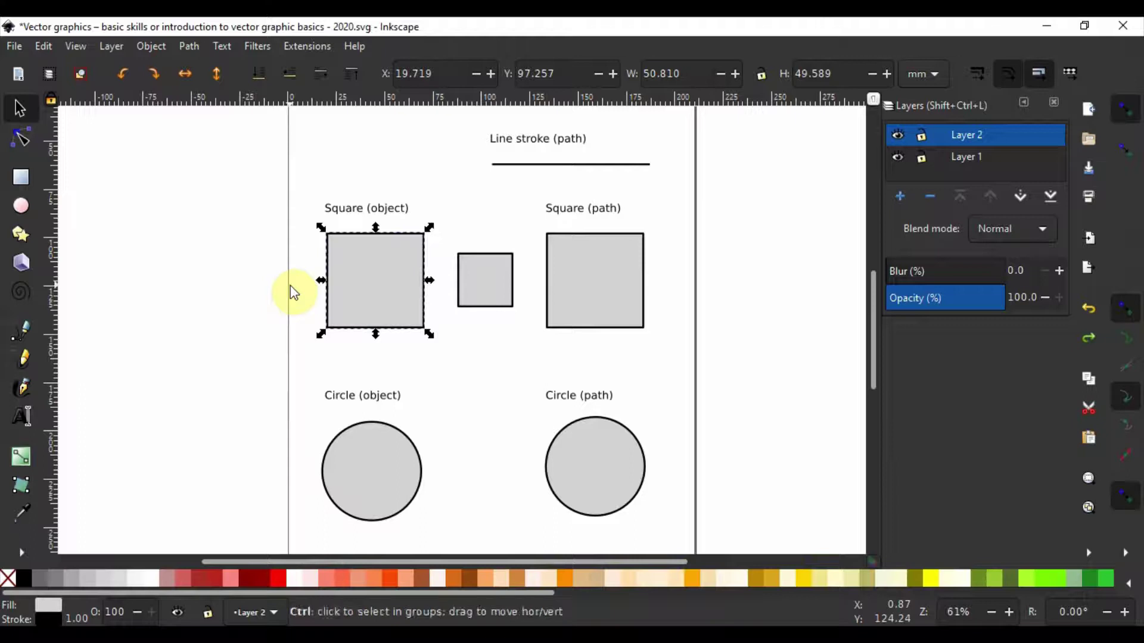
drag(370, 281, 197, 277)
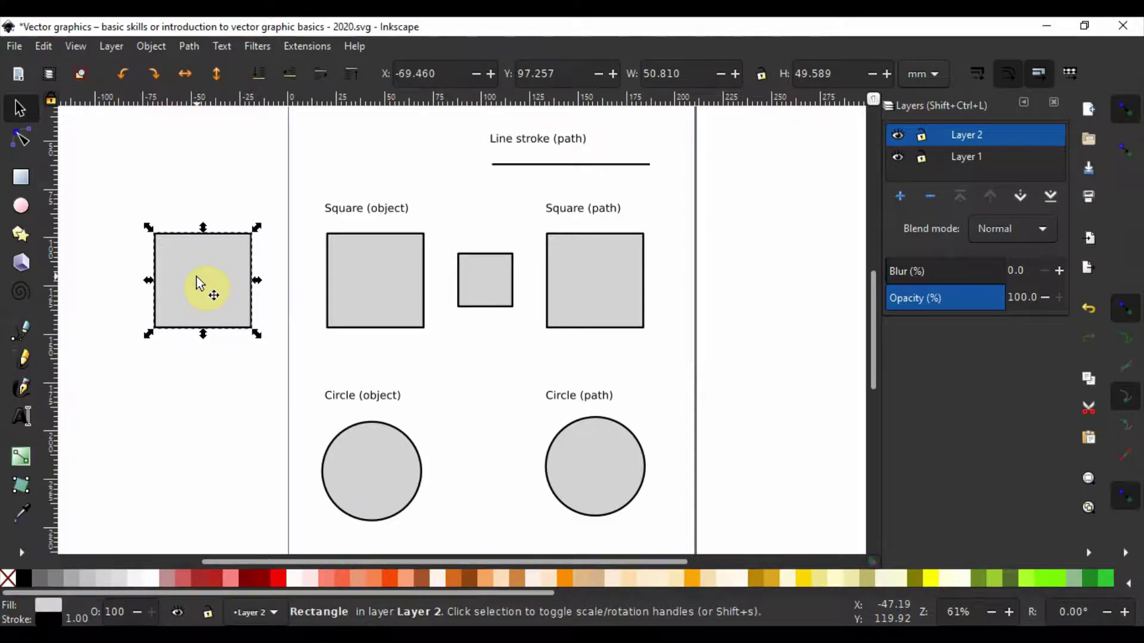
click(209, 375)
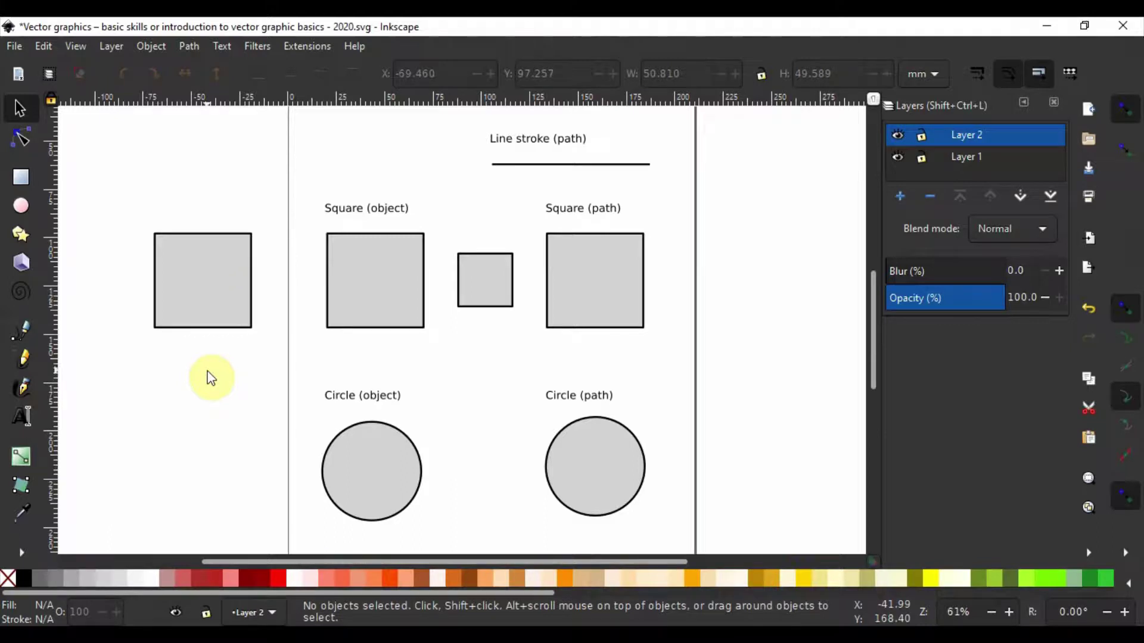
Rubber-band select the duplicate and the Square (object) square with its label, select the whole row of squares instead, and clear the selection.
drag(115, 182, 439, 386)
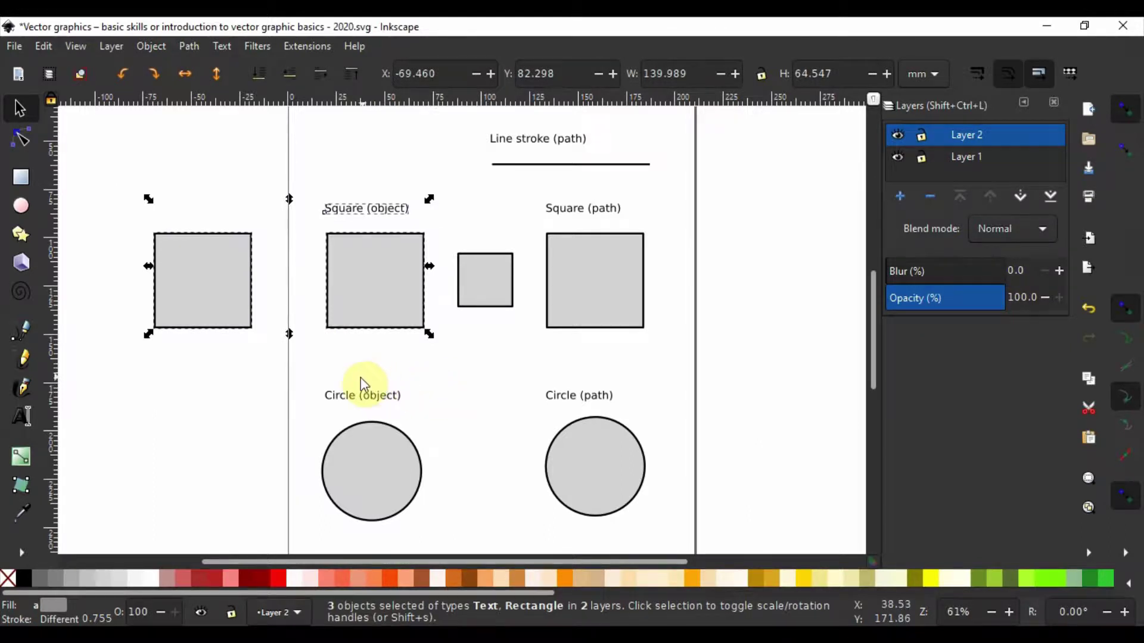
key(Escape)
drag(127, 208, 670, 391)
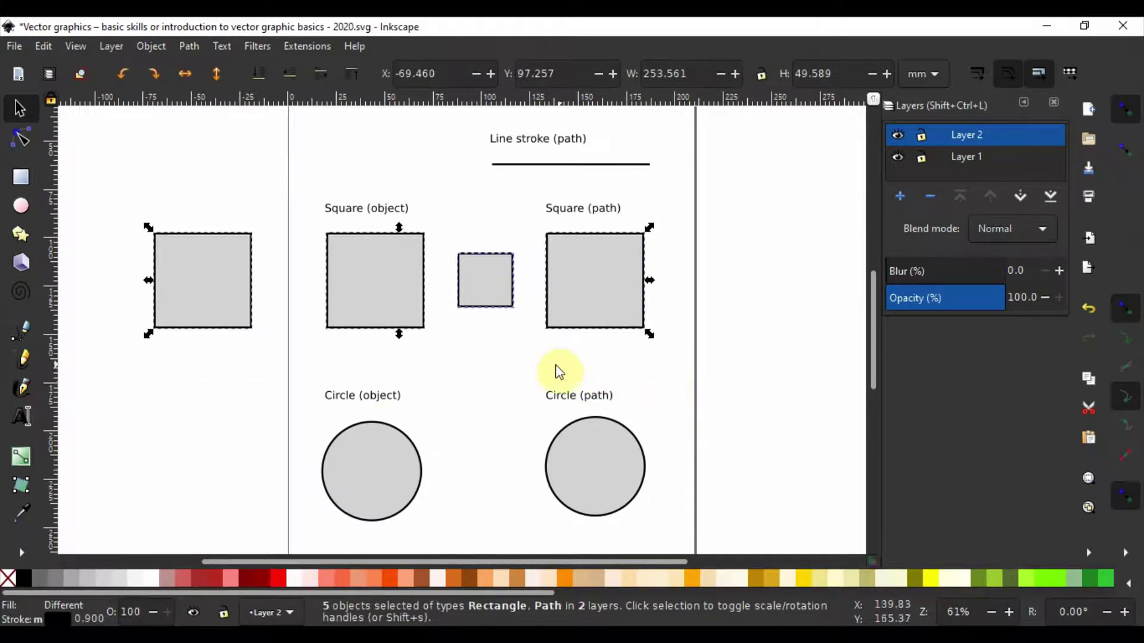
click(258, 363)
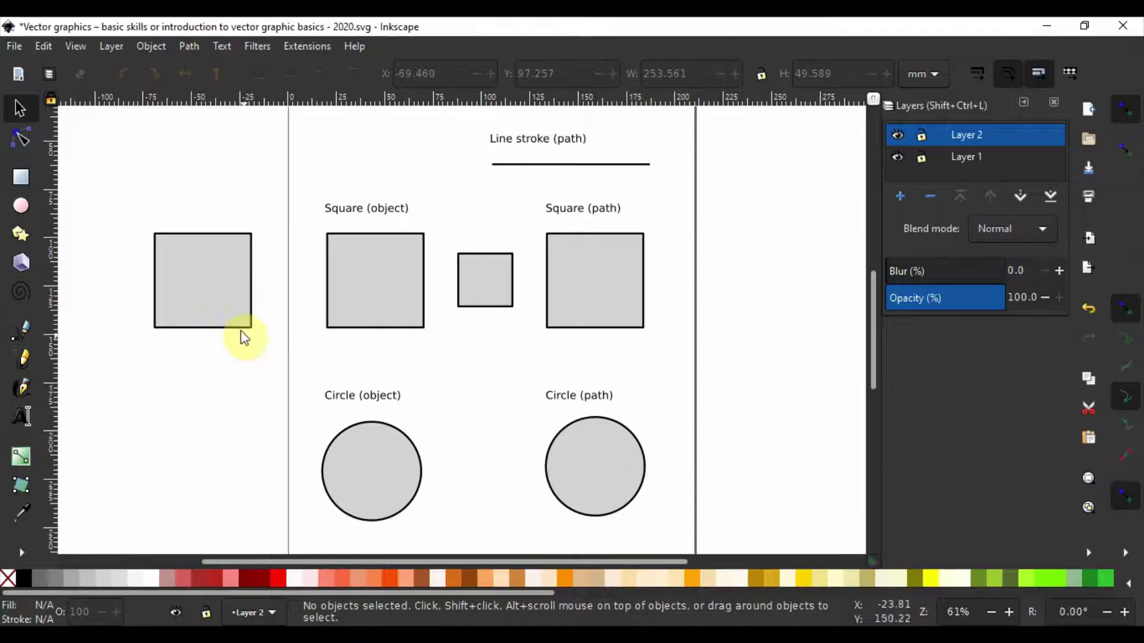
Select the duplicate square together with Circle (path), select it together with Circle (object) instead, and clear the selection.
click(215, 301)
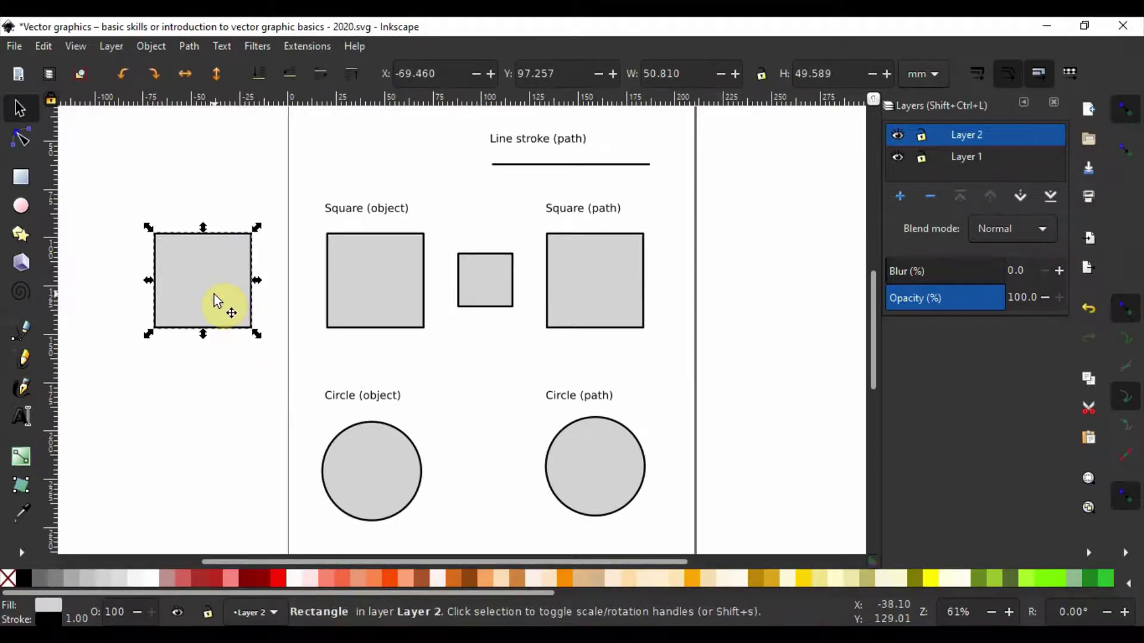
key(shift)
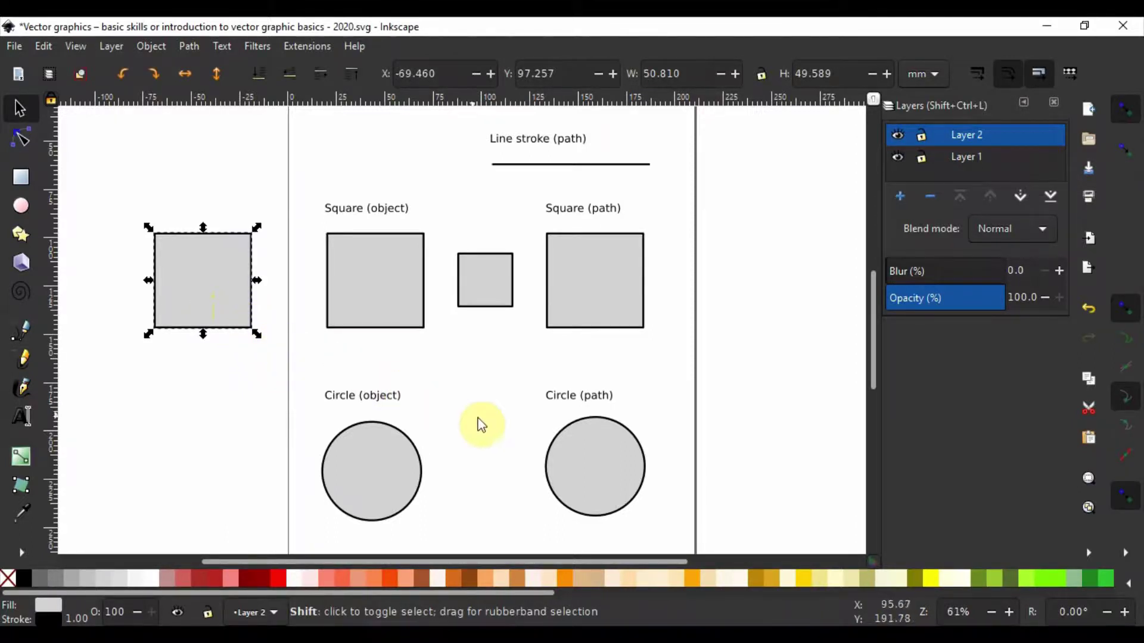
shift+click(586, 461)
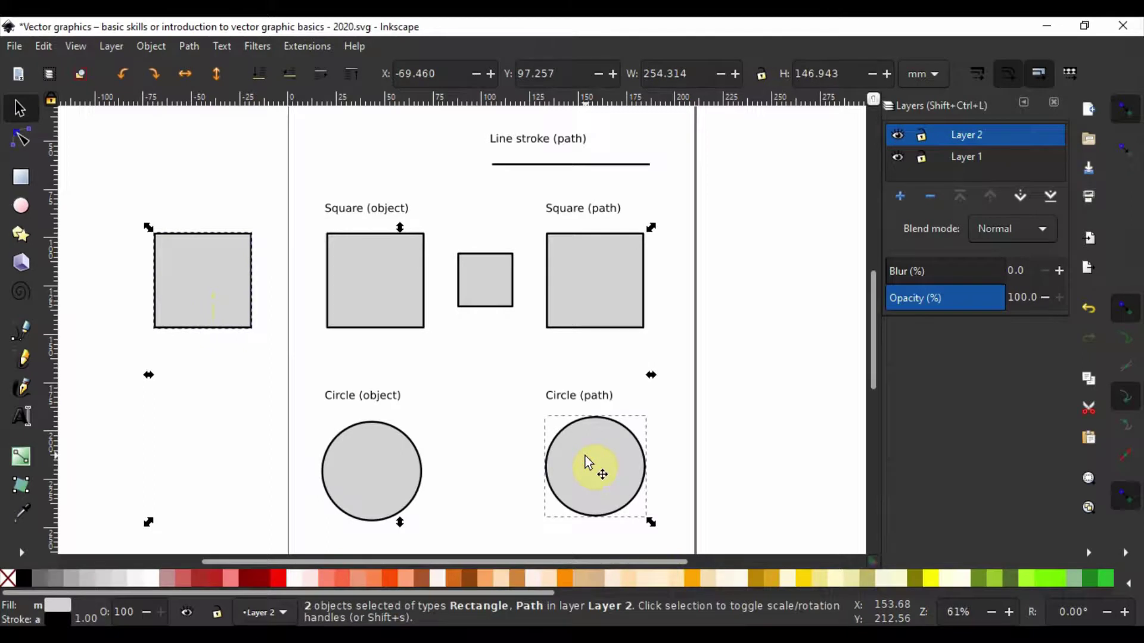
key(Escape)
click(227, 293)
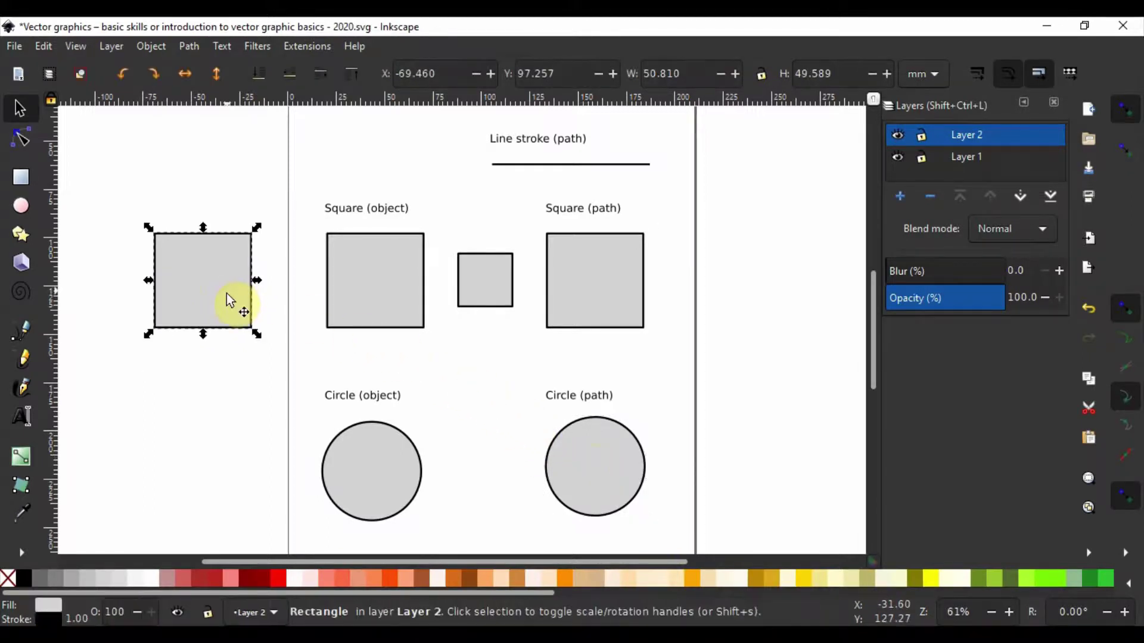
shift+click(355, 460)
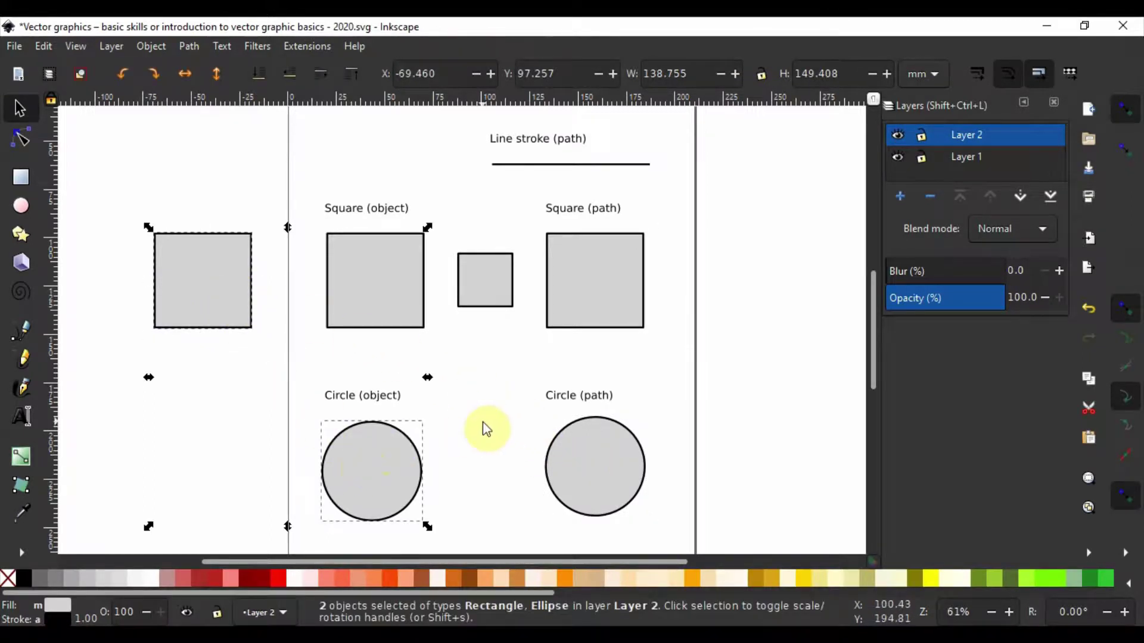
key(Escape)
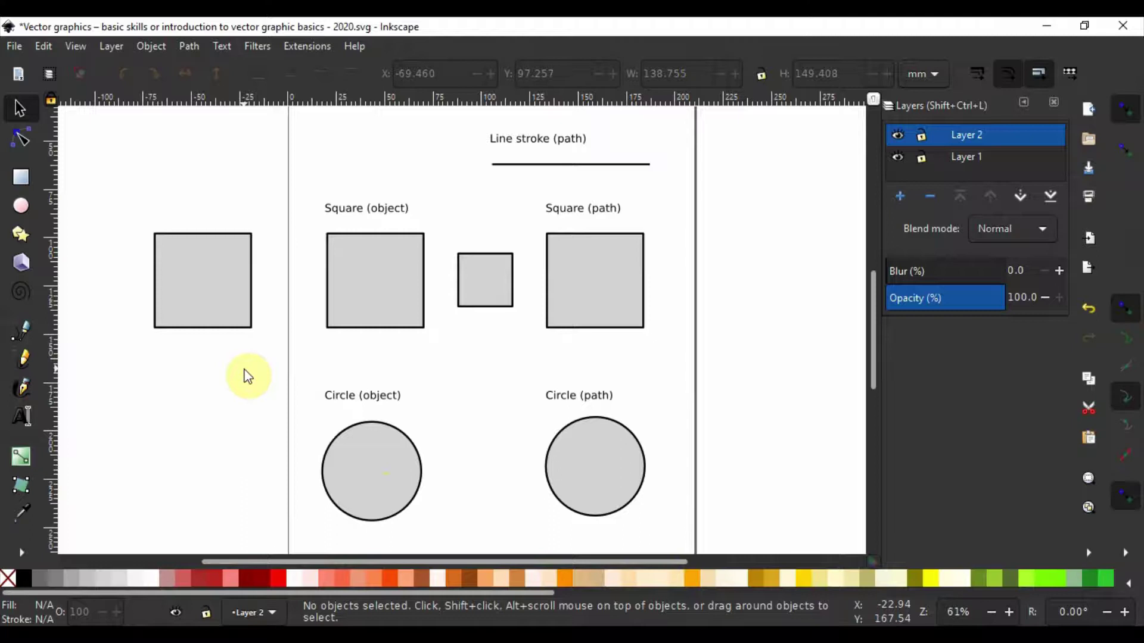
Touch-select the Square (object) square and the Circle (object) circle, and clear the selection.
key(alt)
mouse_move(314, 220)
mouse_down()
mouse_move(372, 301)
mouse_move(358, 352)
mouse_move(320, 379)
mouse_move(316, 428)
mouse_move(368, 477)
mouse_up()
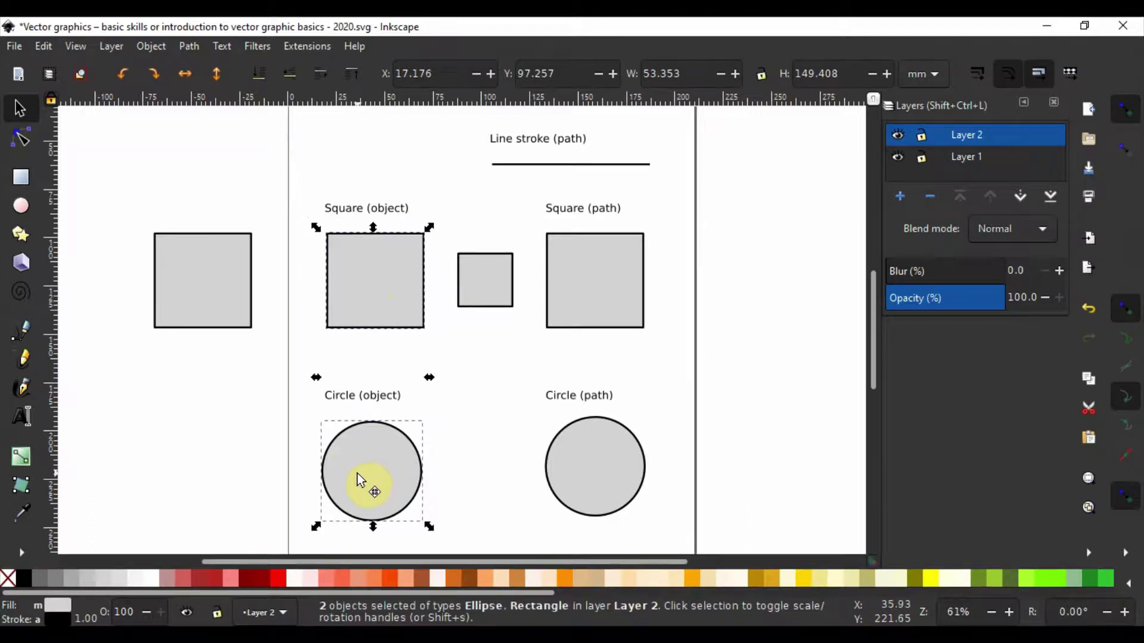
click(280, 401)
Touch-select the duplicate square beside the page and the small square between the large ones, and delete both.
mouse_move(115, 255)
mouse_down()
mouse_move(276, 324)
mouse_move(412, 362)
mouse_move(471, 326)
mouse_move(482, 297)
mouse_up()
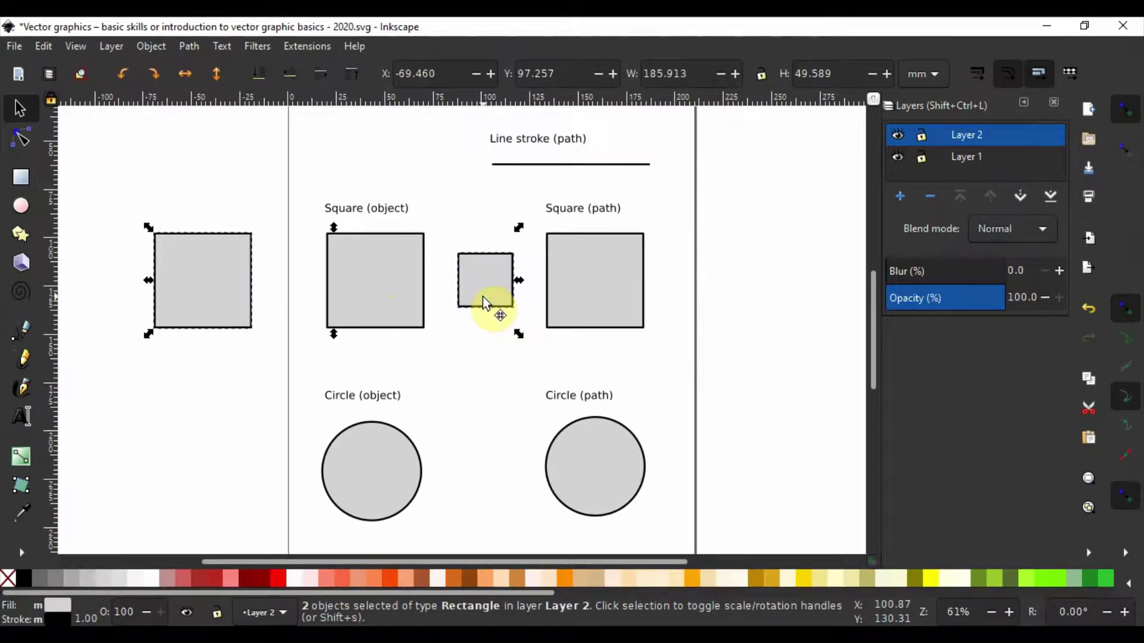
key(Delete)
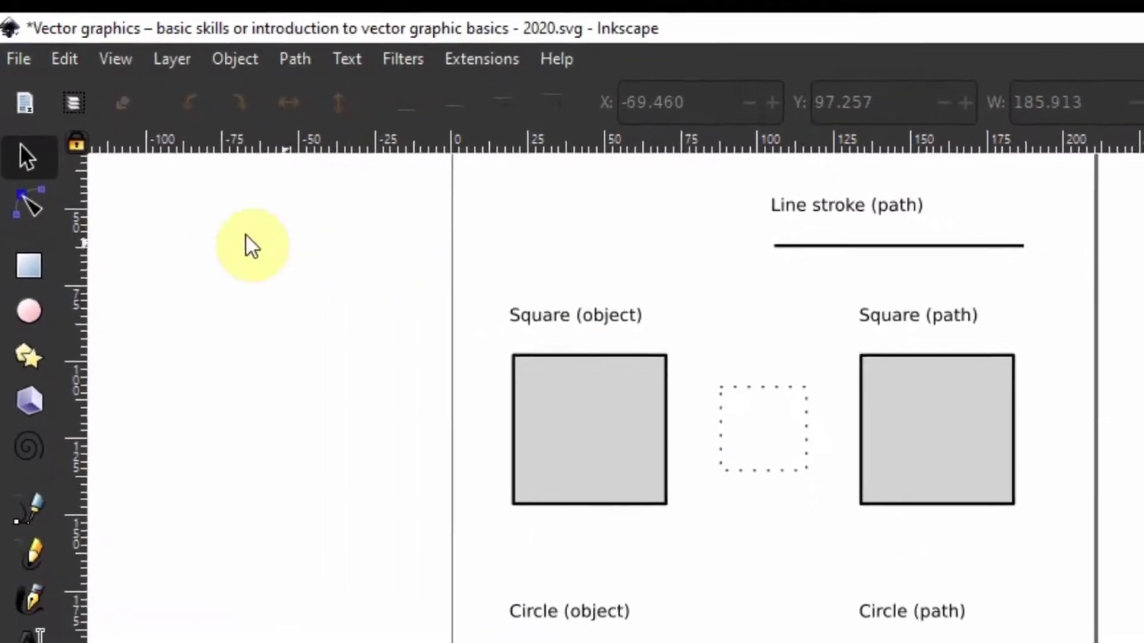
Select the object and path versions of the square and circle in turn with the Node tool to compare their handles and nodes.
click(28, 204)
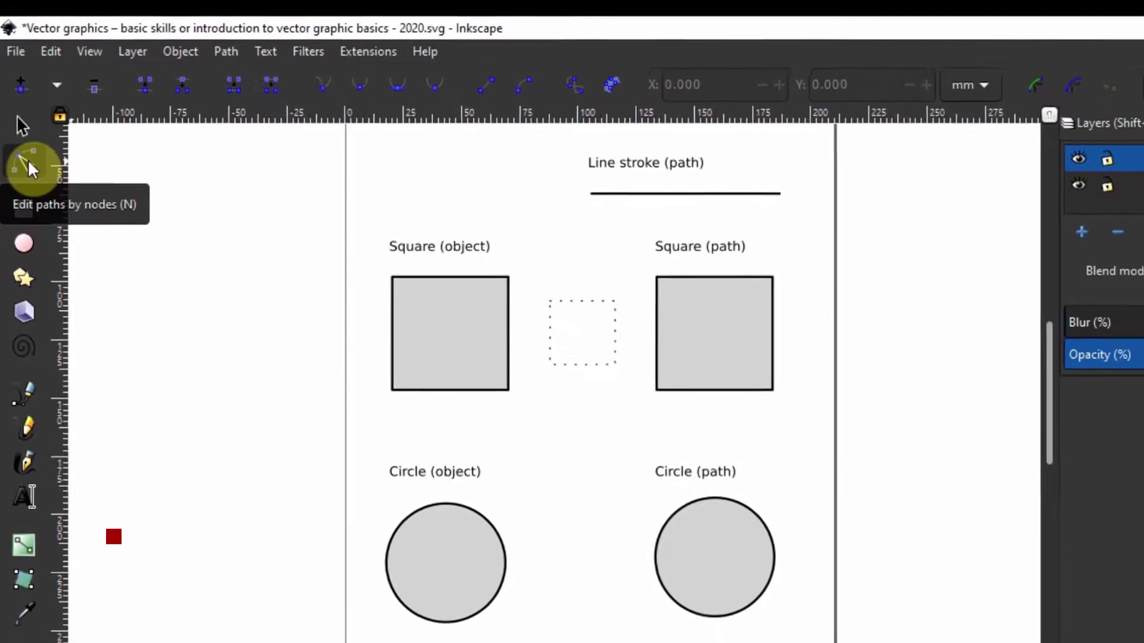
key(n)
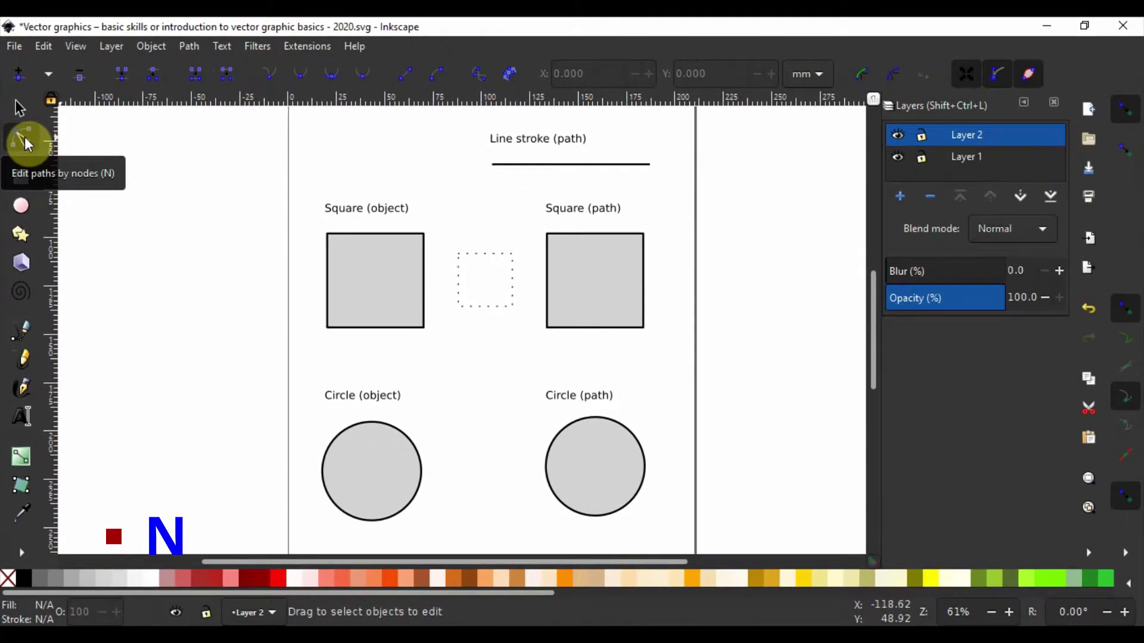
click(365, 239)
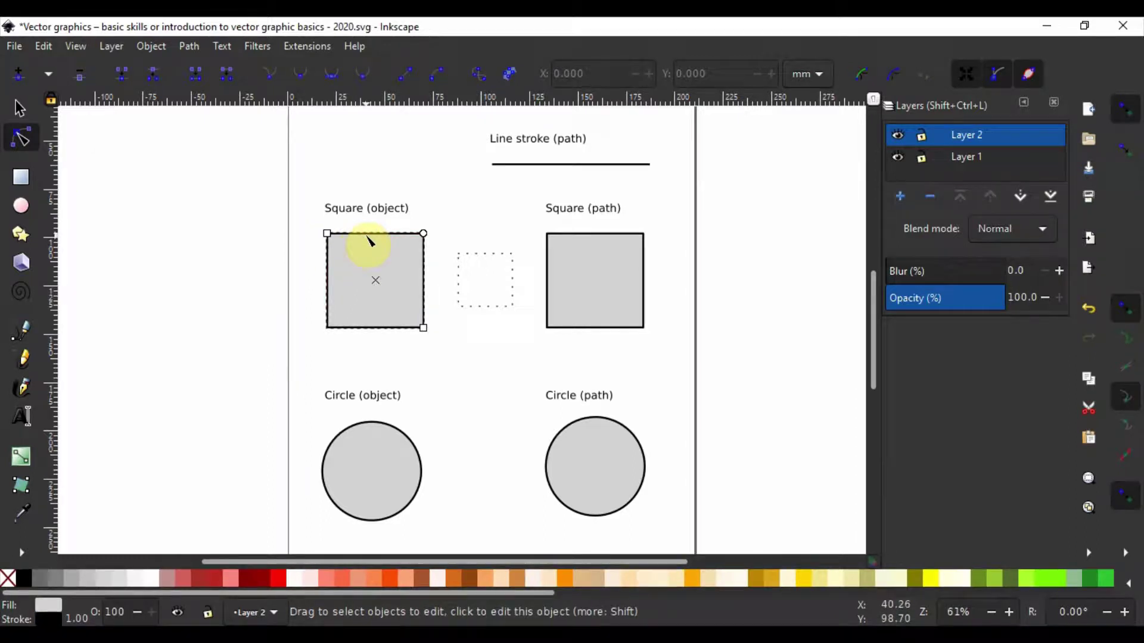
click(560, 251)
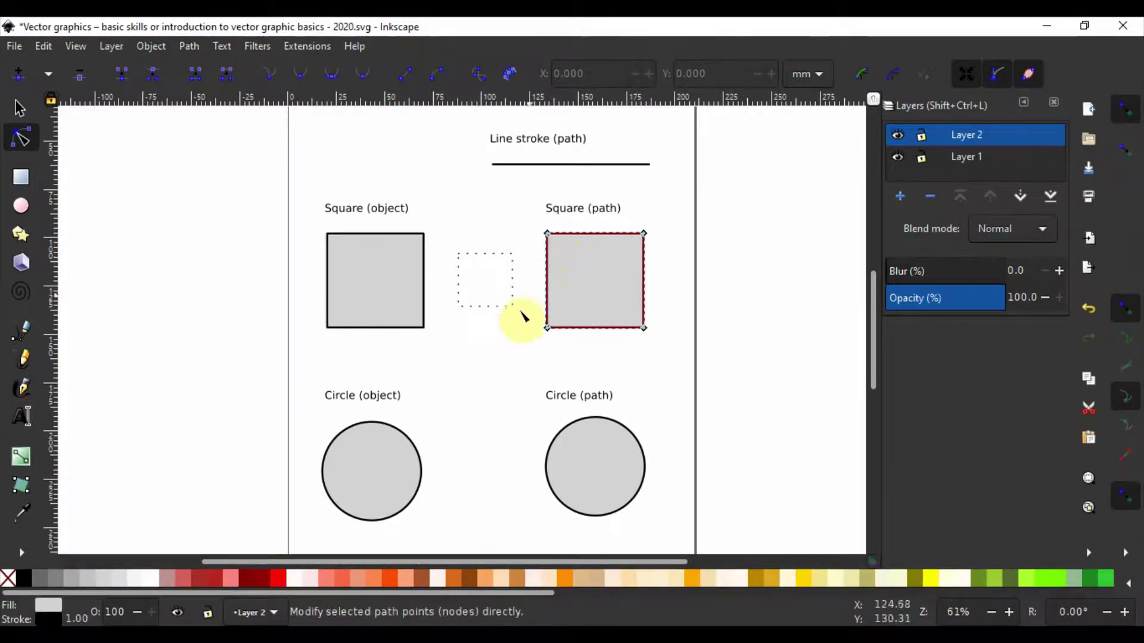
click(414, 454)
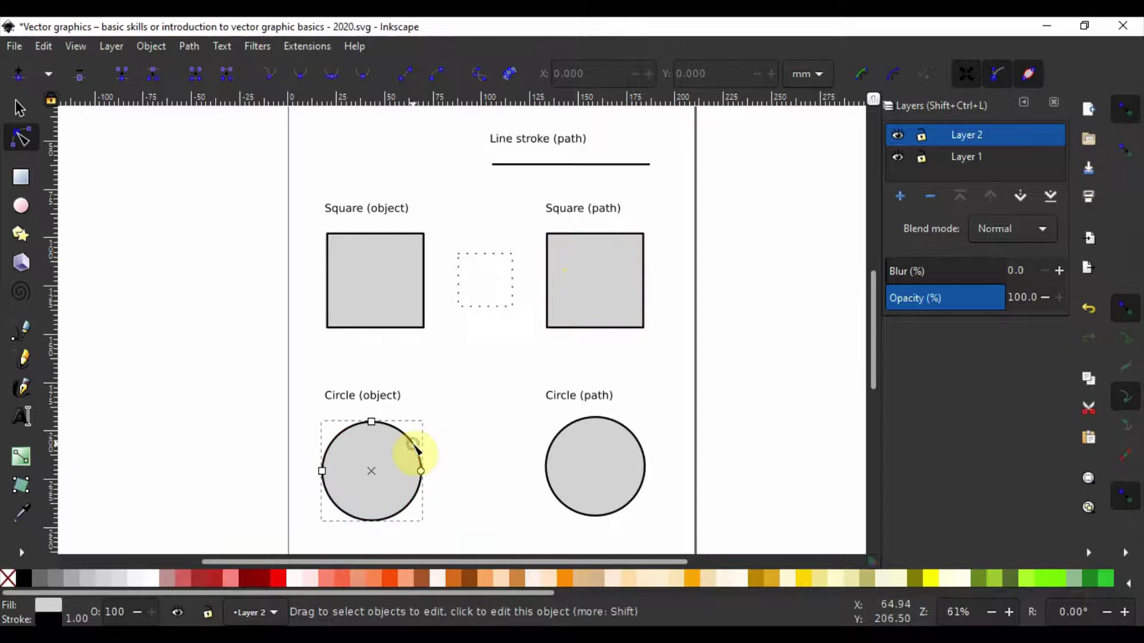
click(559, 444)
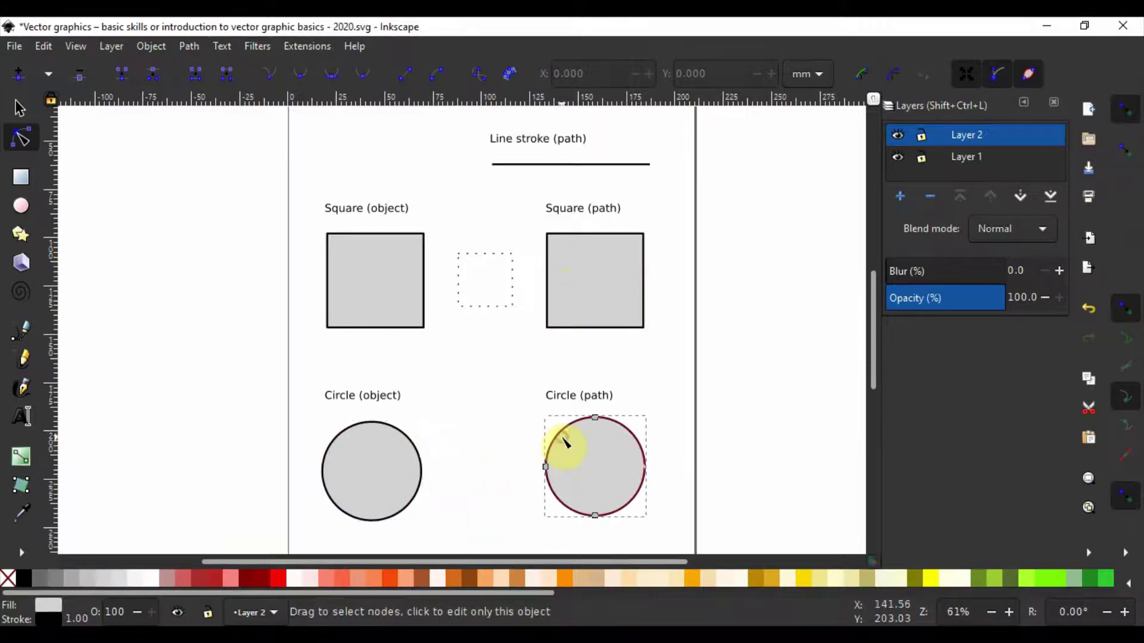
click(423, 306)
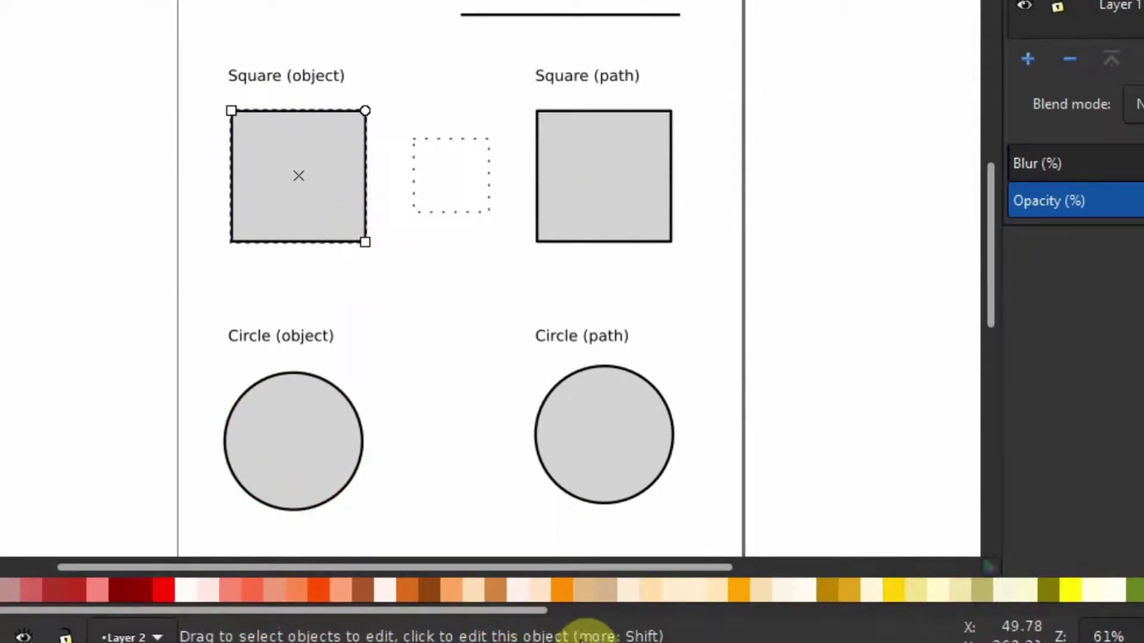
click(638, 240)
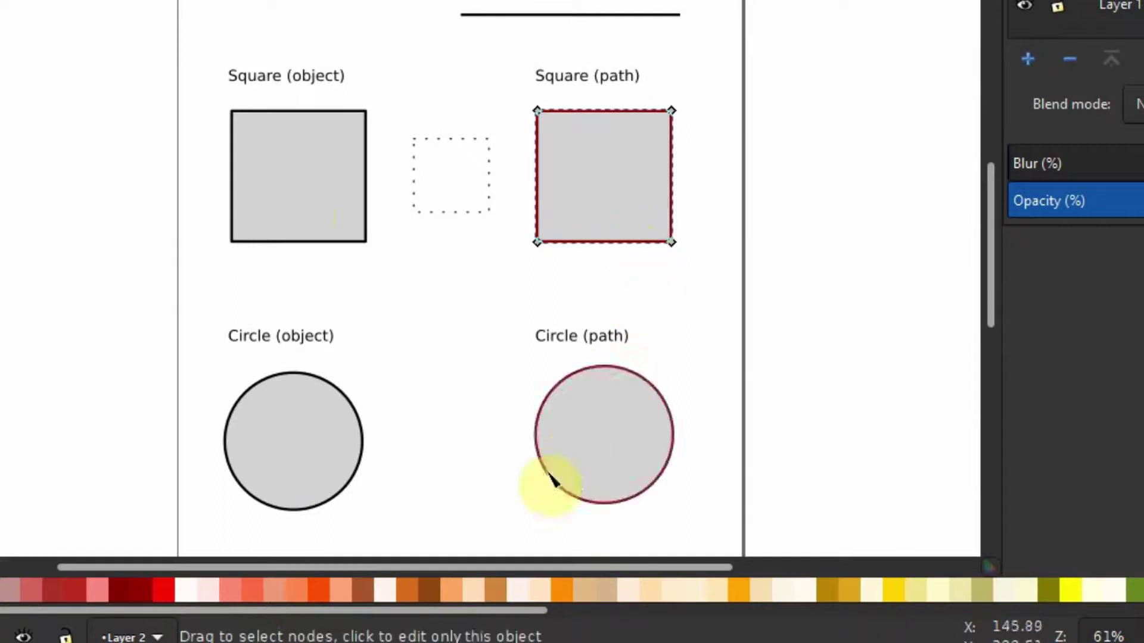
click(444, 310)
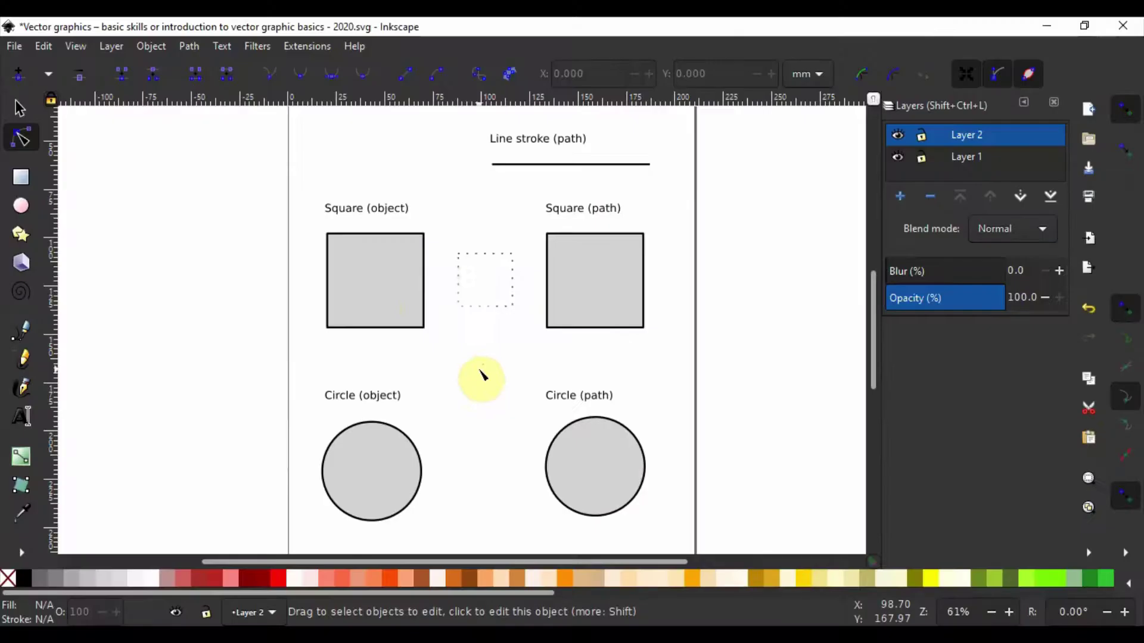
Round the corners of Square (object) into a circle, undo the rounding, and try moving the square by its centre handle.
click(417, 330)
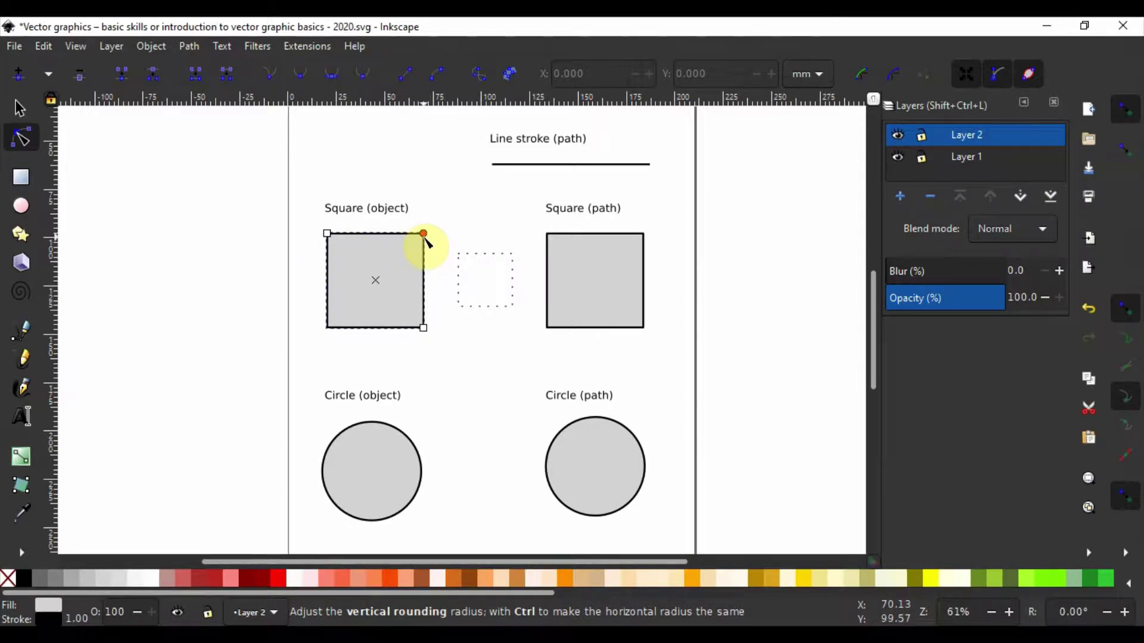
drag(424, 234, 424, 278)
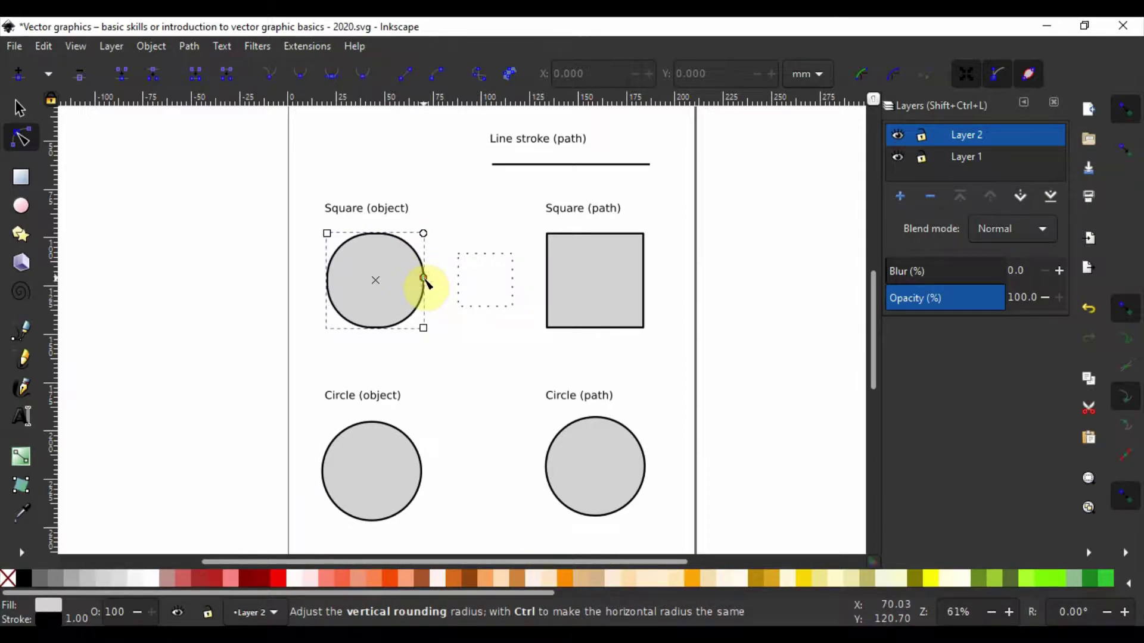
key(ctrl+z)
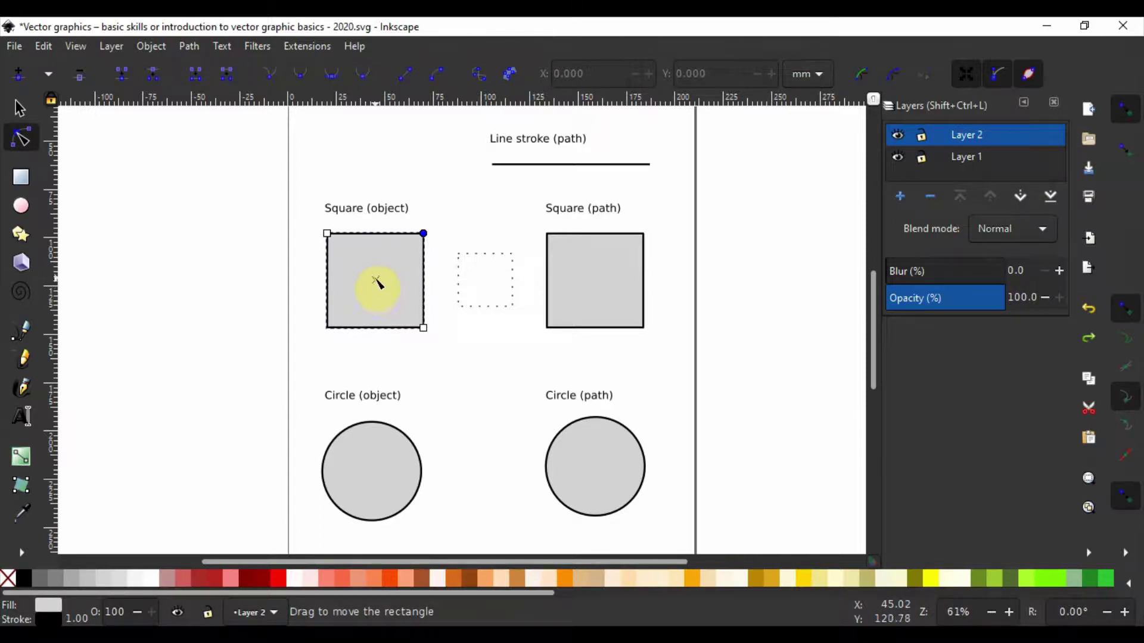
mouse_move(377, 281)
mouse_down()
mouse_move(391, 331)
mouse_move(400, 316)
mouse_move(349, 306)
mouse_move(331, 334)
mouse_move(449, 319)
mouse_move(482, 246)
mouse_move(478, 191)
mouse_move(495, 169)
mouse_move(458, 265)
mouse_move(440, 260)
mouse_move(368, 286)
mouse_move(351, 278)
mouse_up()
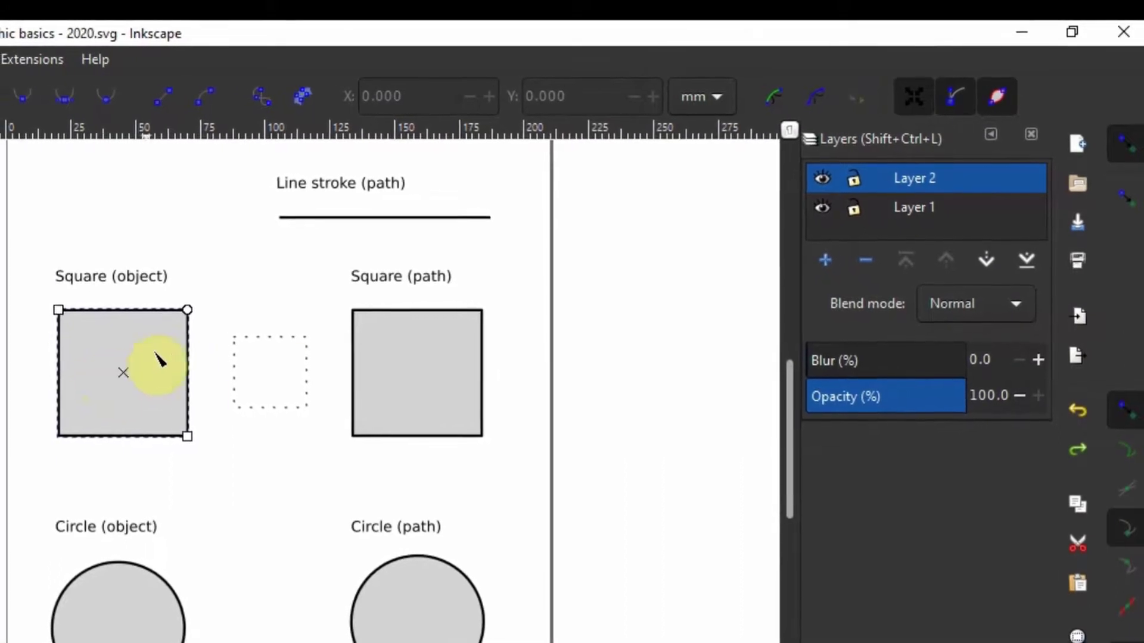
Select Line stroke (path) for node editing and move its right end node horizontally to about X 191.4 mm.
click(402, 317)
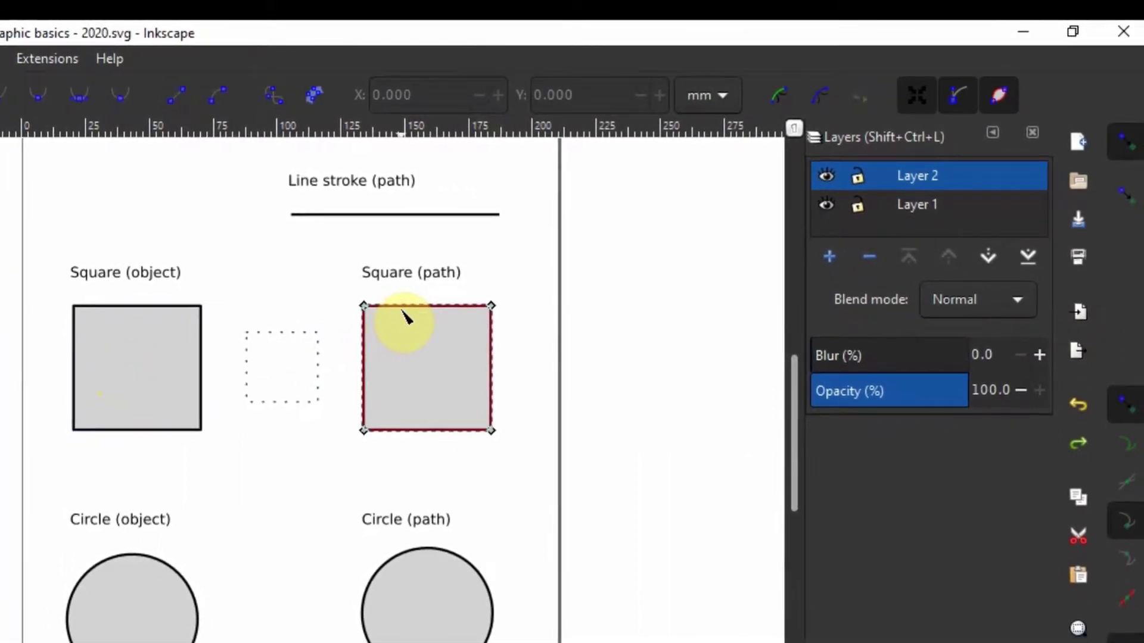
click(399, 215)
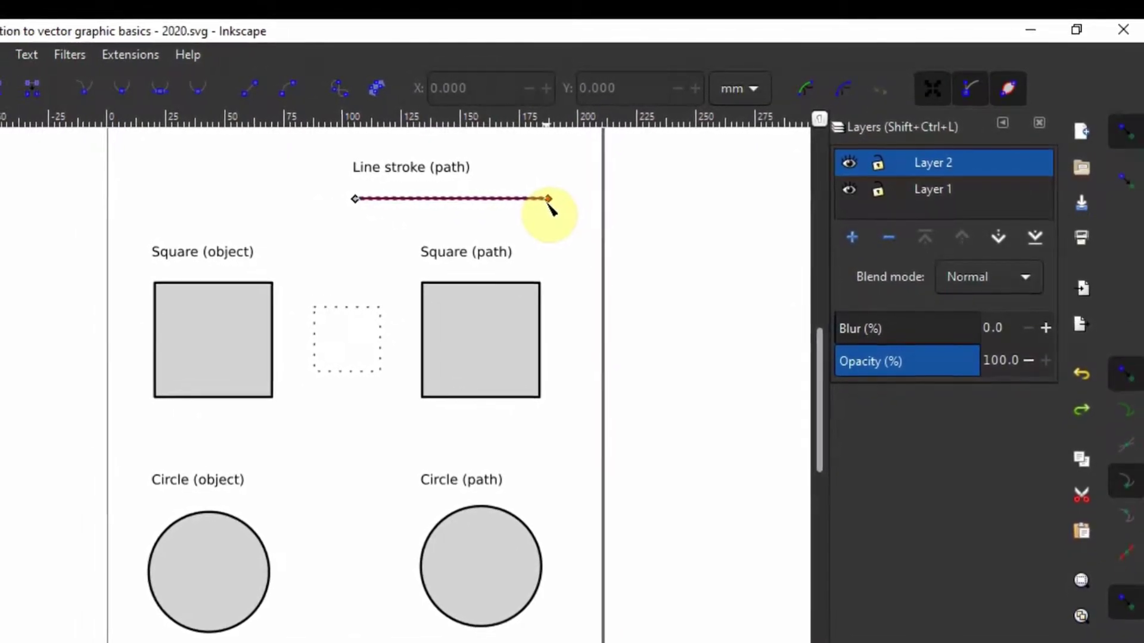
click(546, 201)
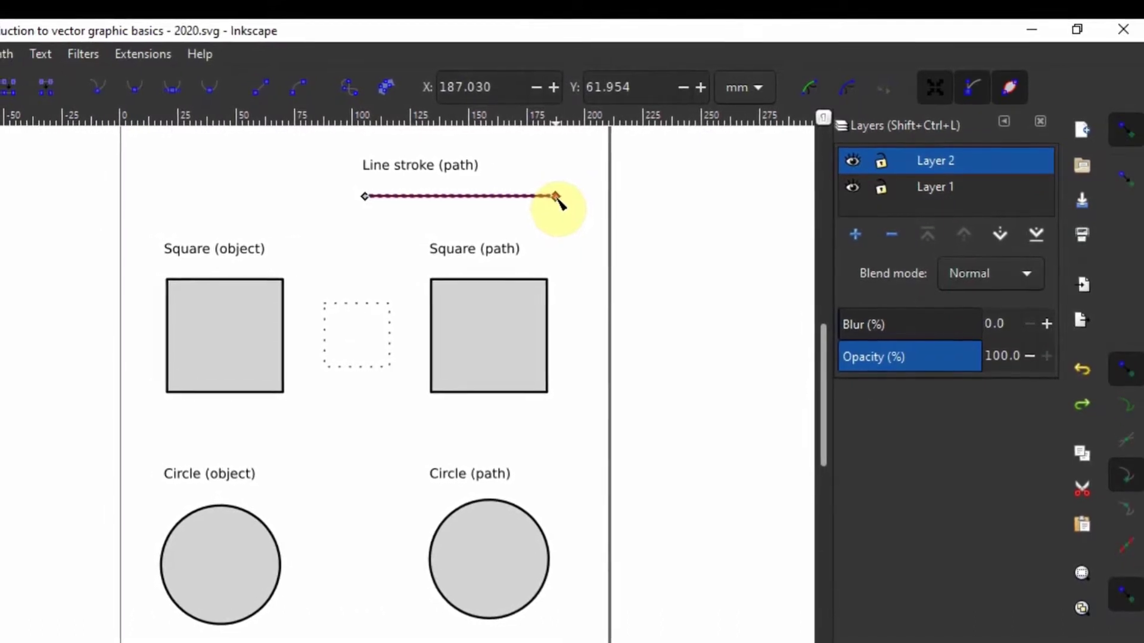
mouse_move(561, 198)
mouse_down()
mouse_move(735, 197)
mouse_move(557, 204)
mouse_up()
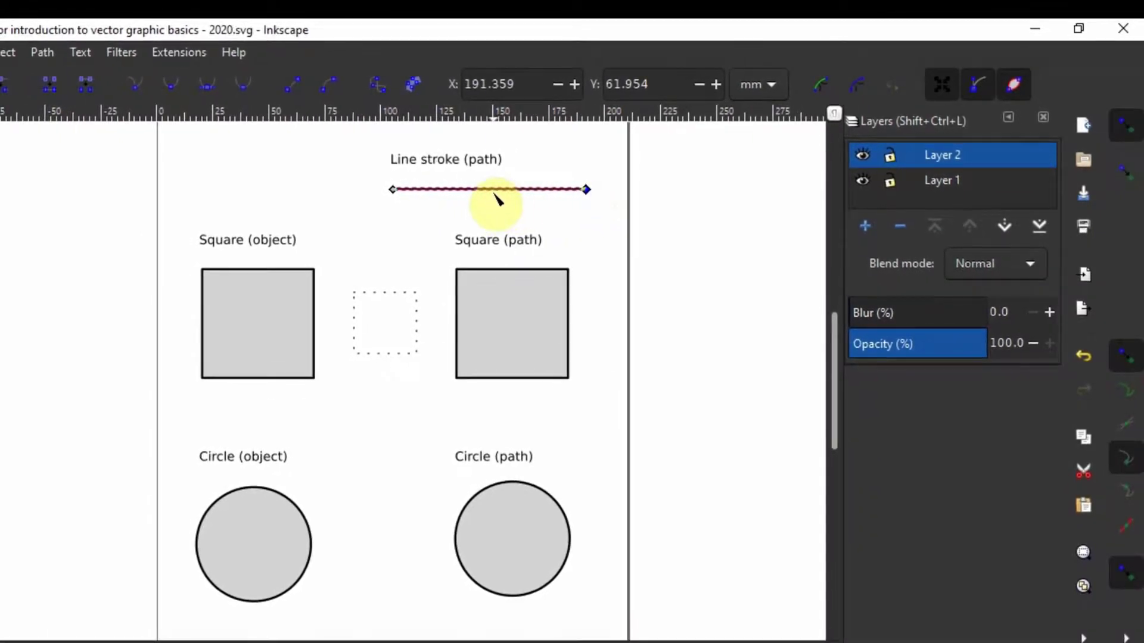
Bend the line's segment upward into an arc, and undo both the bend and the end node's move.
drag(502, 197, 523, 158)
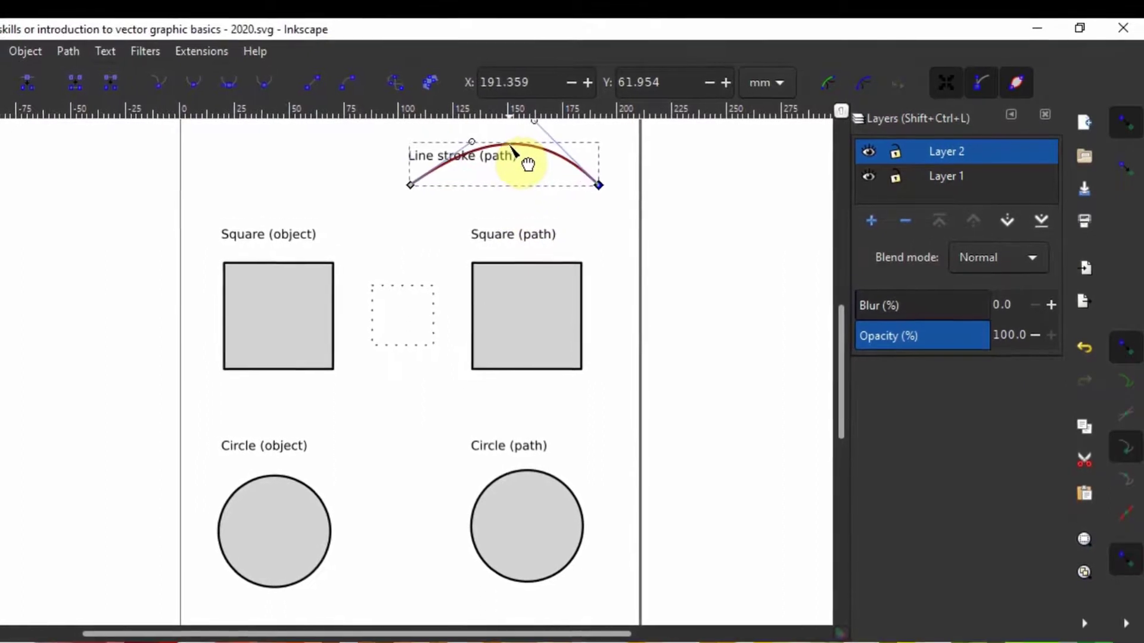
key(ctrl+z)
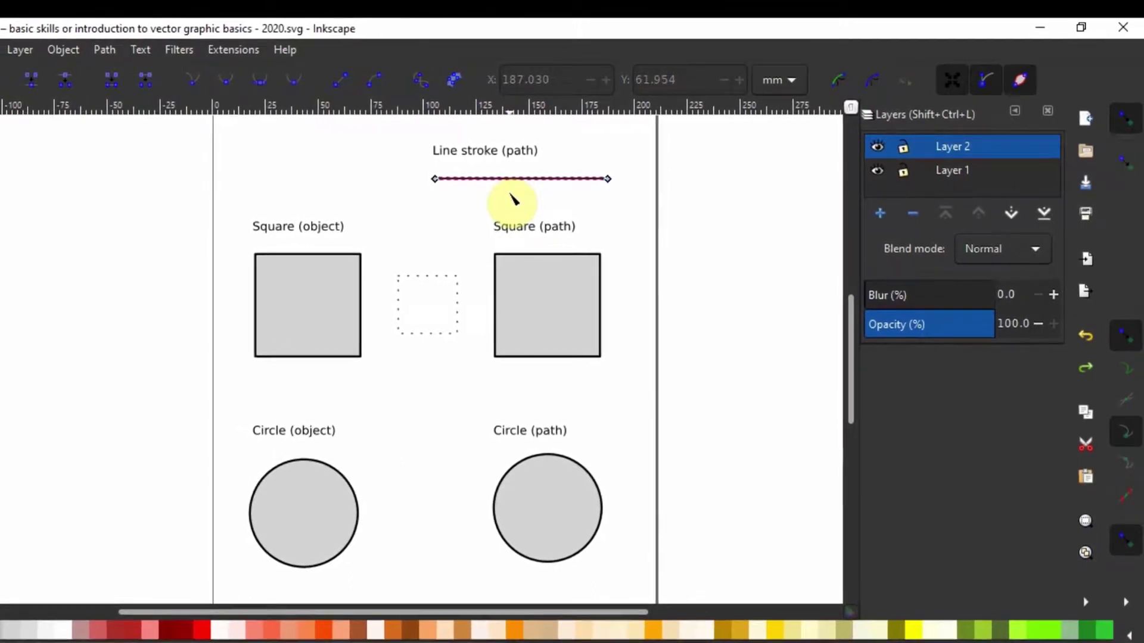
Insert a node at about X 145.5 mm on Line stroke (path), pull it down into a V shape, and undo the pull.
key(Escape)
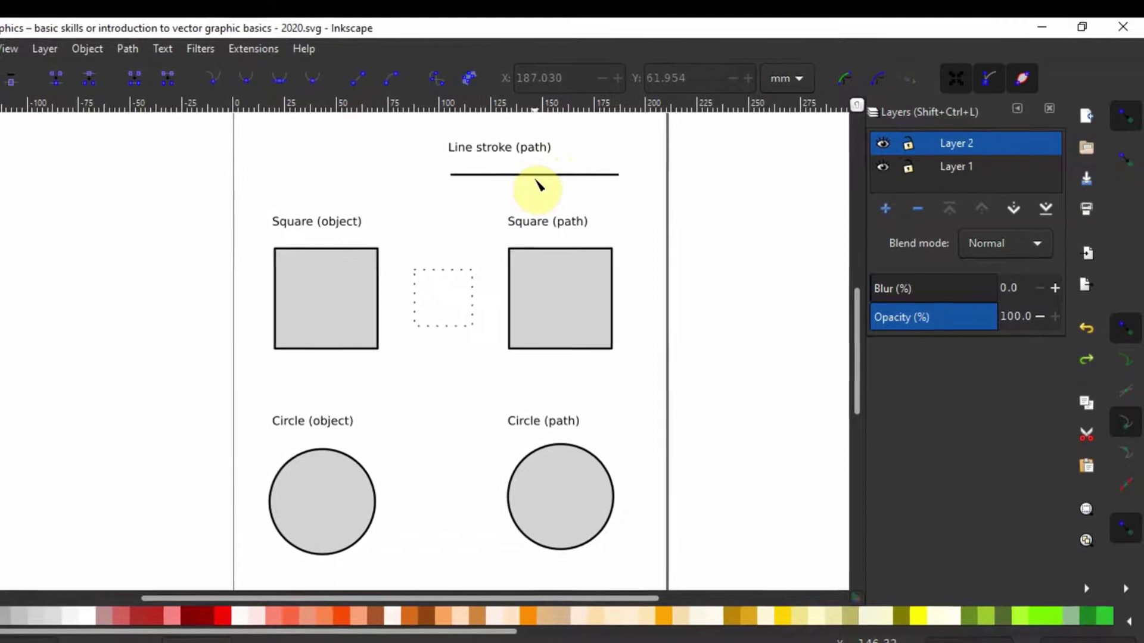
click(534, 174)
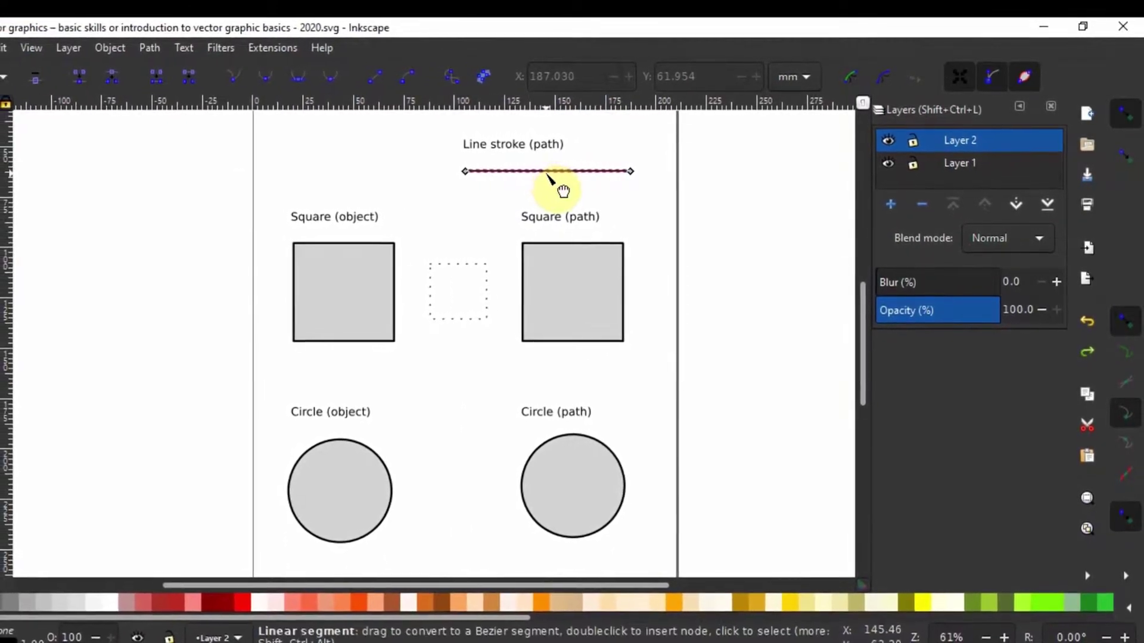
double_click(545, 171)
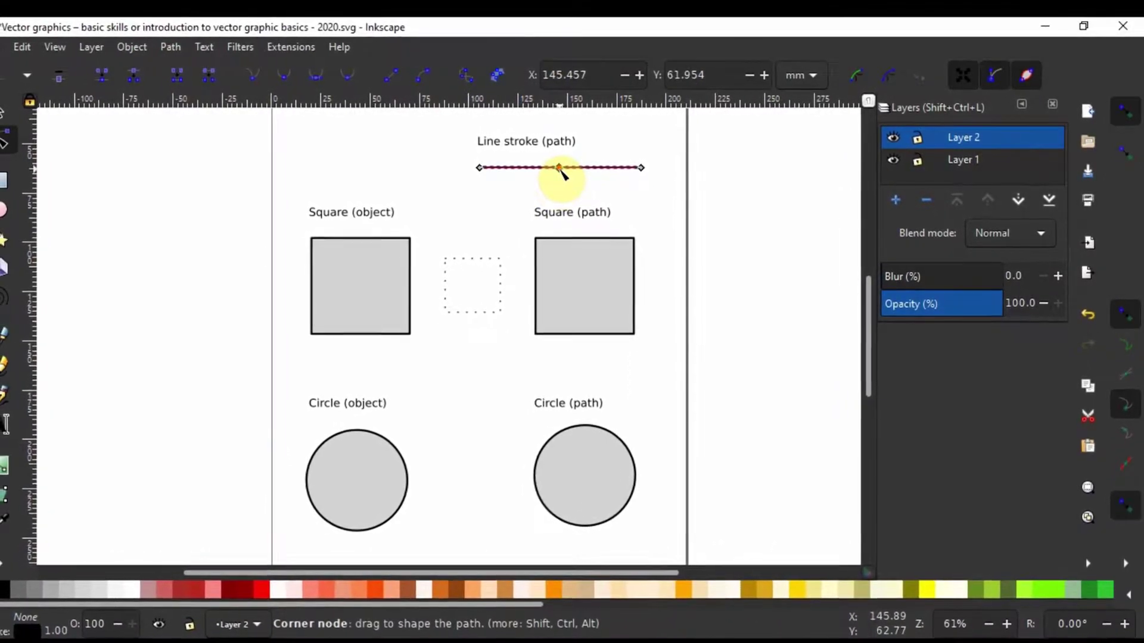
drag(557, 168, 556, 194)
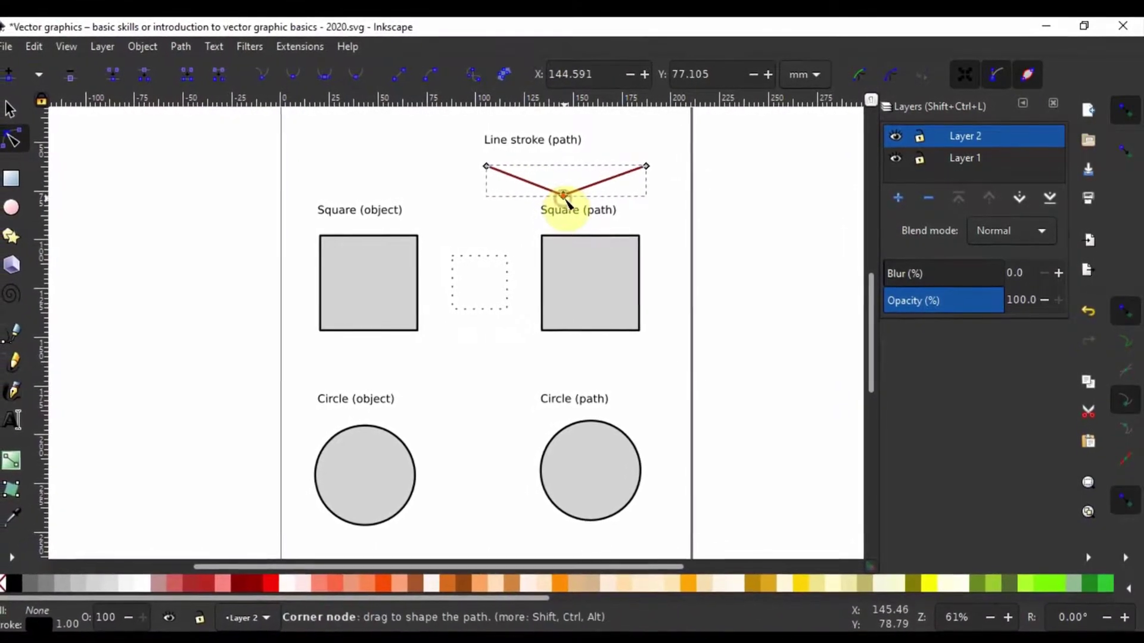
key(ctrl+z)
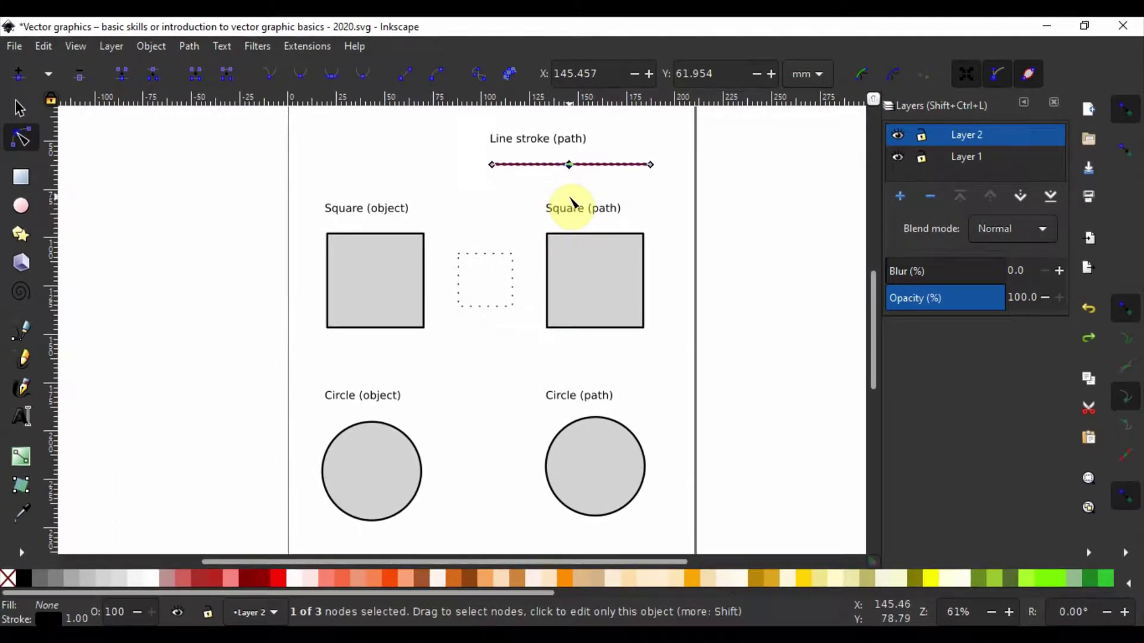
Examine Square (path) and Circle (path) for their corner and curve nodes, comparing the square's node display with its Selector tool handles.
click(576, 244)
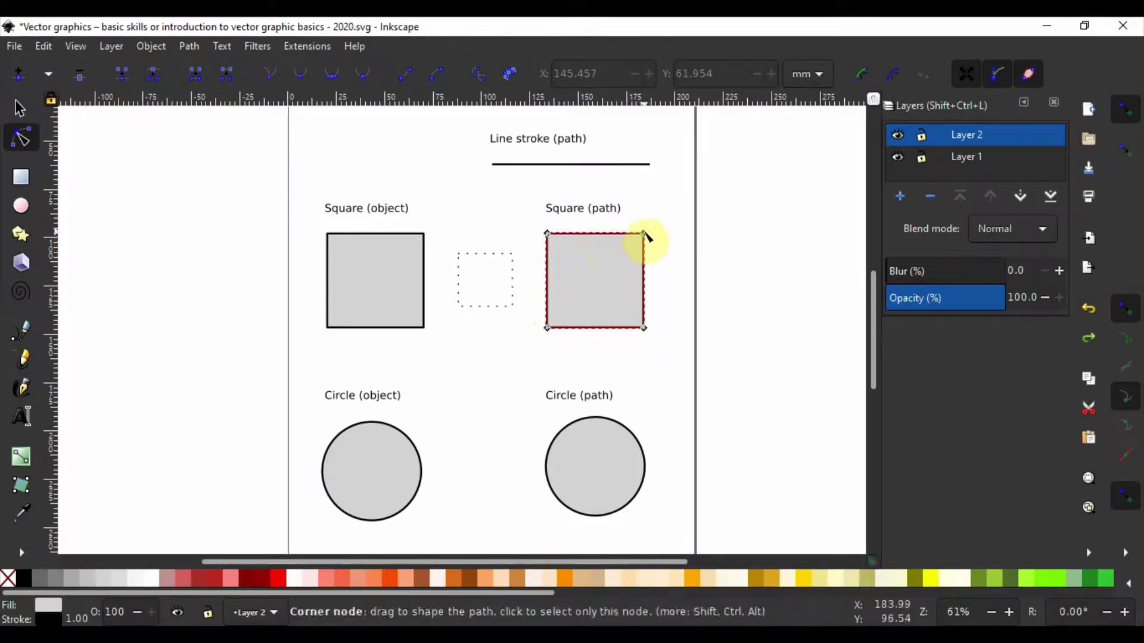
click(613, 433)
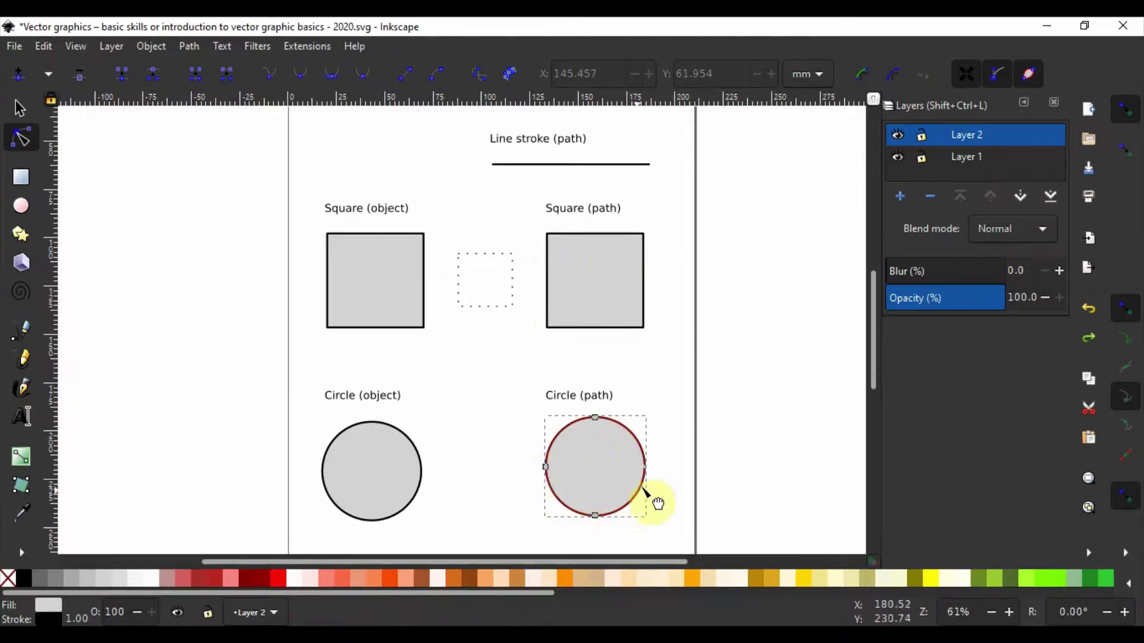
click(621, 241)
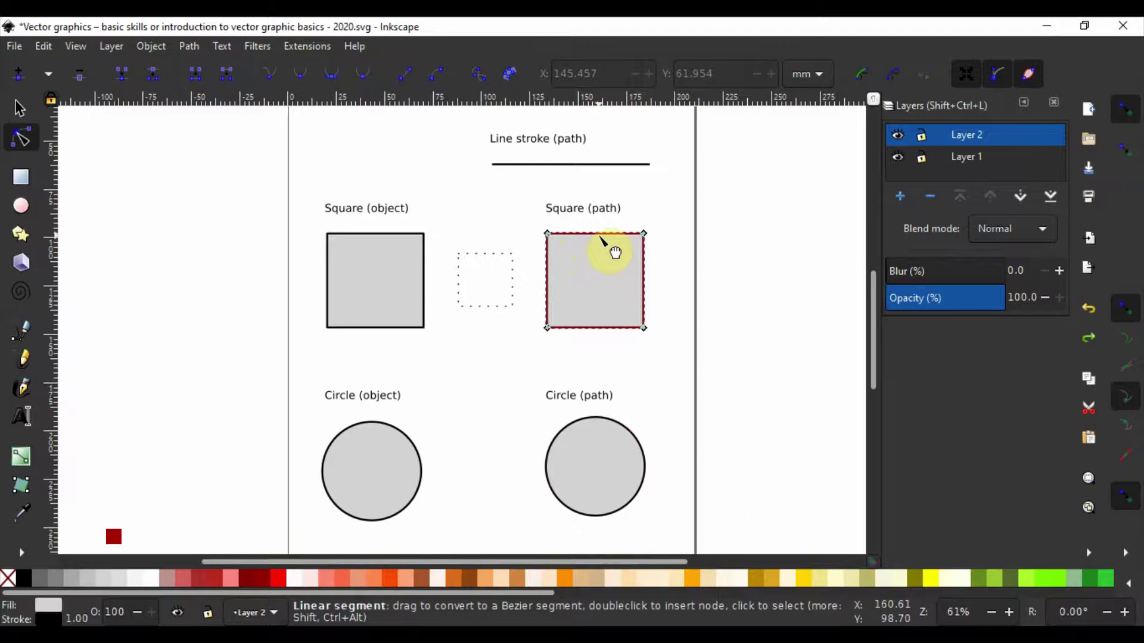
key(s)
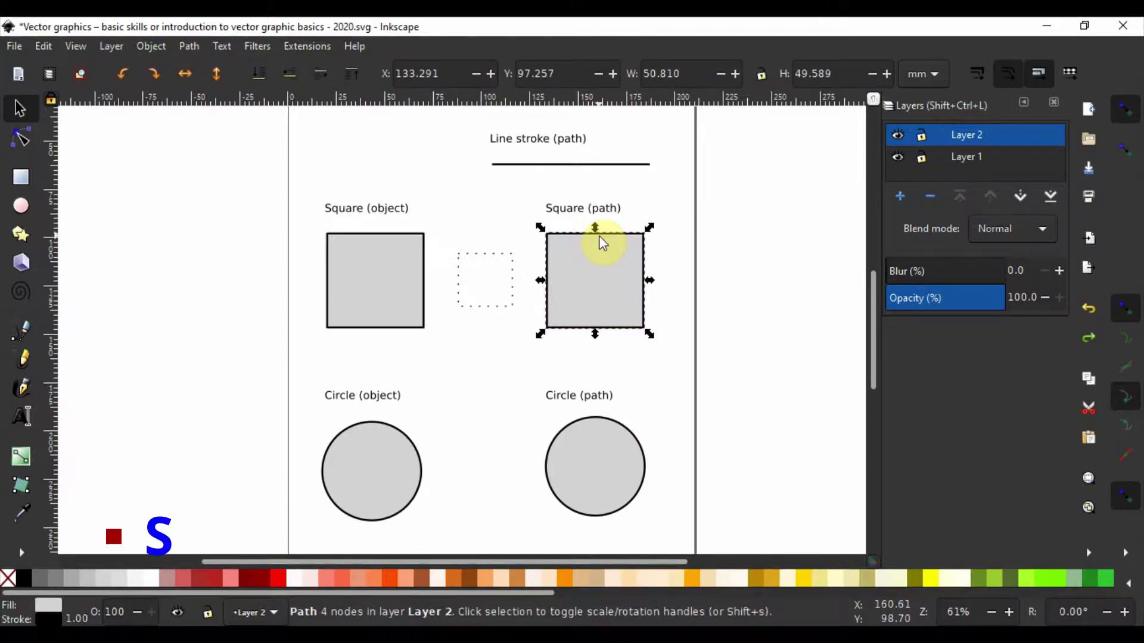
key(n)
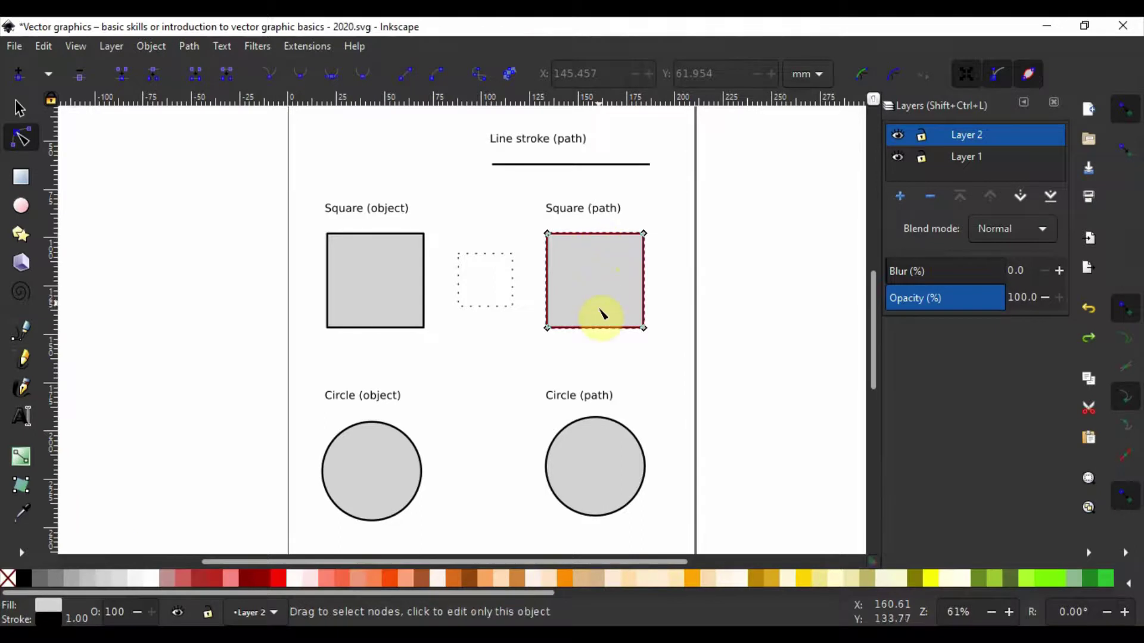
click(602, 424)
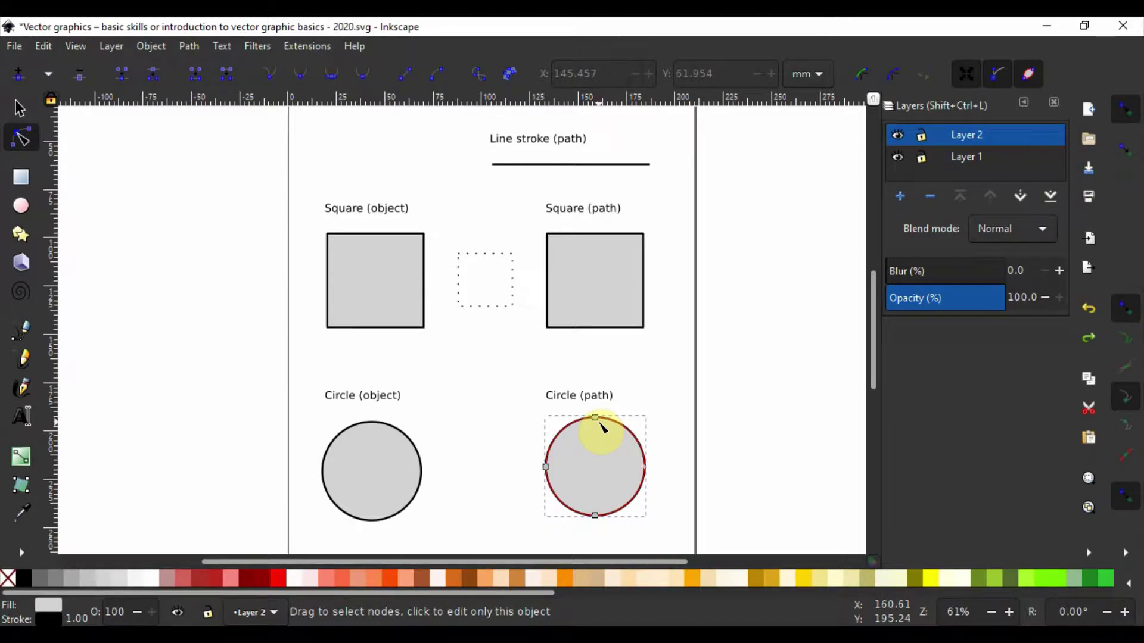
Move the lower-right corner node of Square (path) outward to about X 205.7, Y 167.1 mm, and undo the corner's displacement.
click(602, 328)
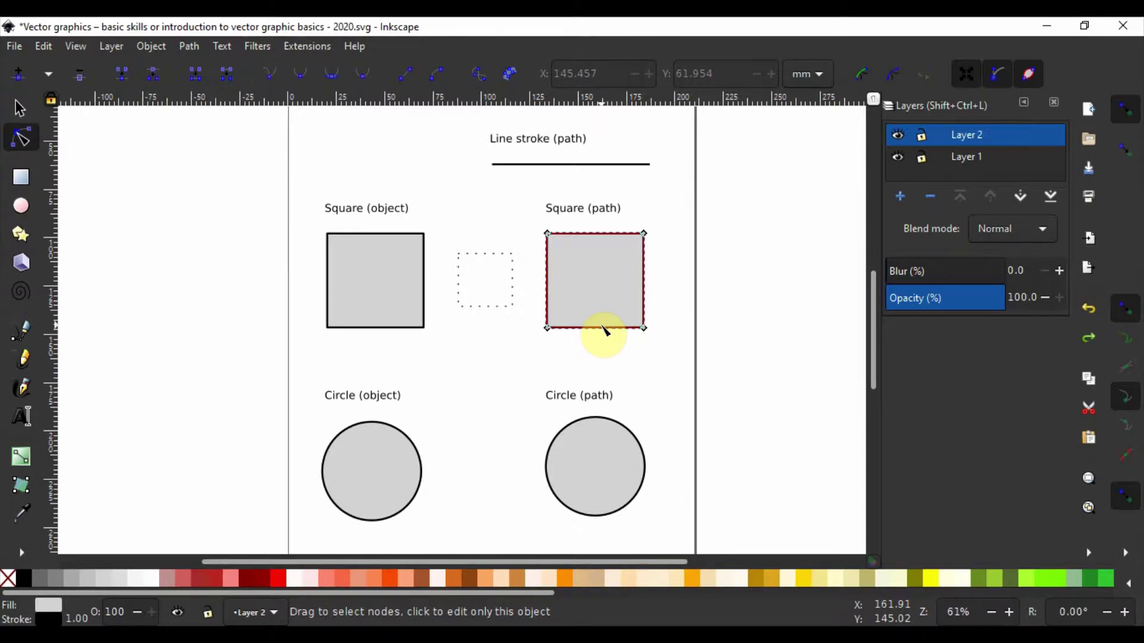
click(644, 329)
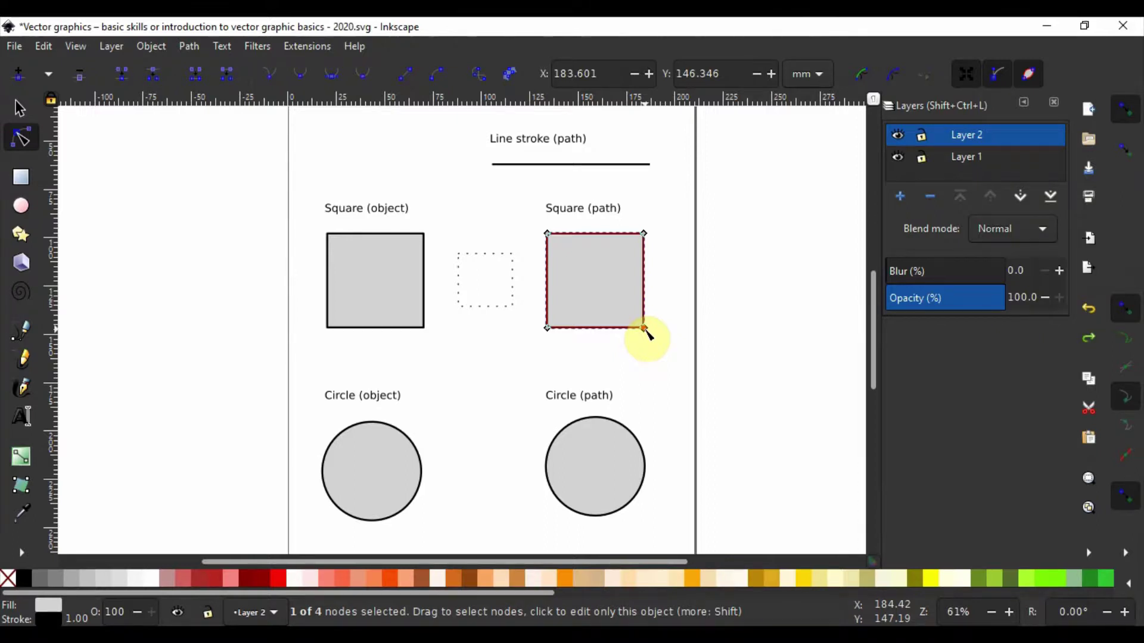
key(ctrl+shift+c)
mouse_move(644, 328)
mouse_down()
mouse_move(621, 380)
mouse_move(676, 369)
mouse_move(639, 327)
mouse_move(649, 323)
mouse_move(662, 345)
mouse_move(661, 334)
mouse_up()
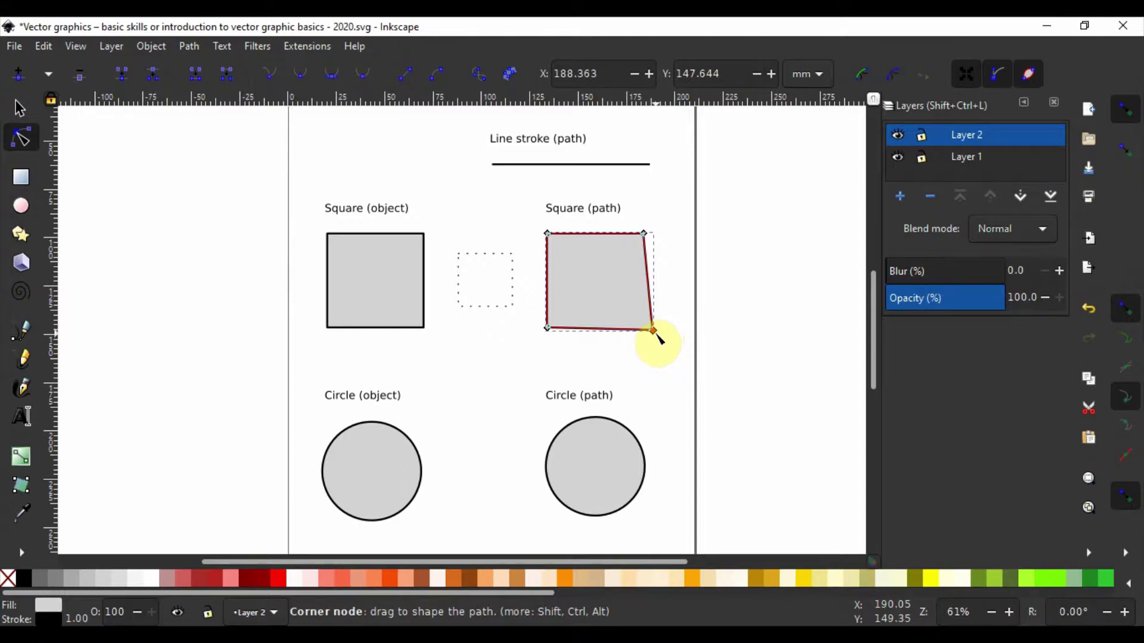
drag(653, 332, 689, 373)
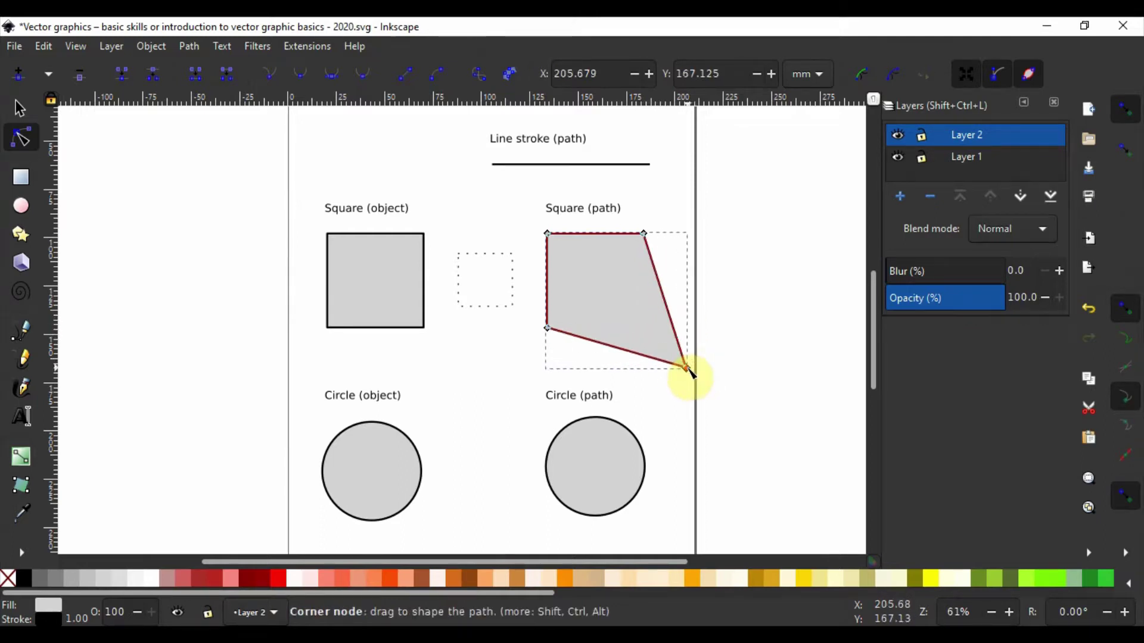
key(ctrl+z)
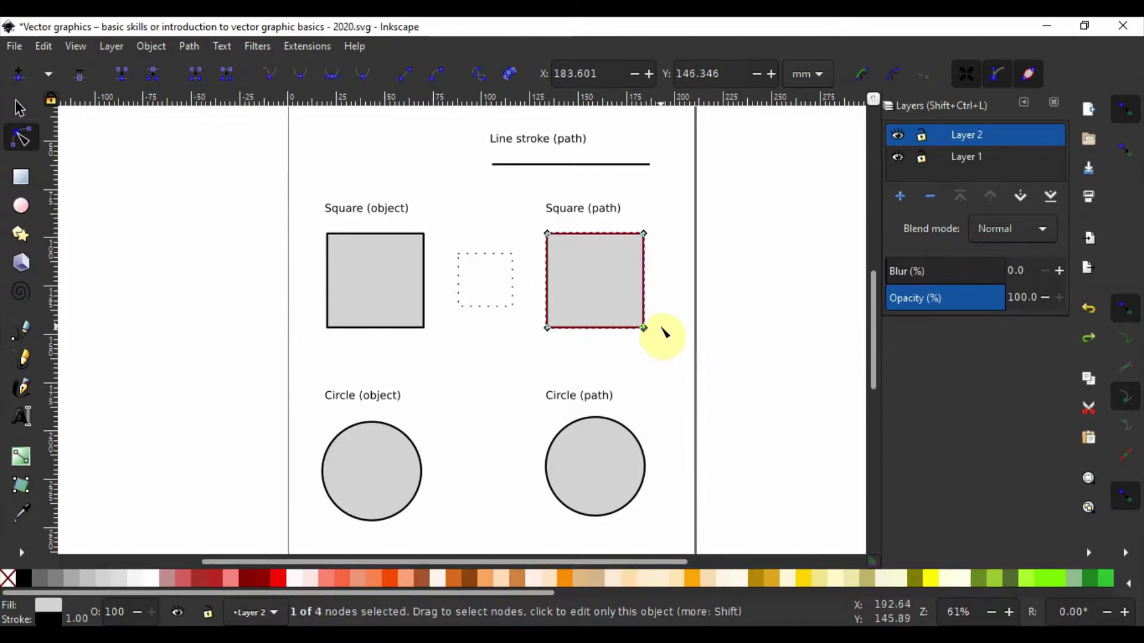
Move the lower-right node of Square (path) straight down to Y 170.588 mm and nudge it right to X 228.051 mm.
drag(647, 331, 658, 380)
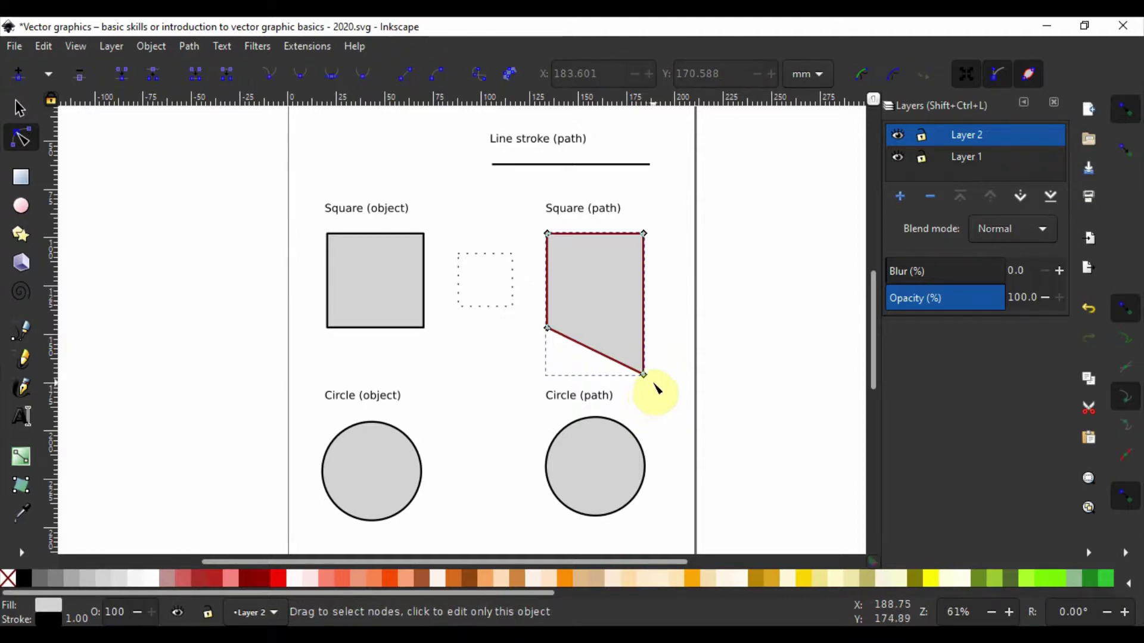
key(Right)
key(Right)
key(Right)
key(Right)
key(Right)
key(Right)
key(Right)
key(Right)
key(Right)
key(Right)
key(Right)
key(Right)
key(Right)
key(Right)
key(Right)
key(Right)
key(Right)
key(Right)
key(Right)
key(Right)
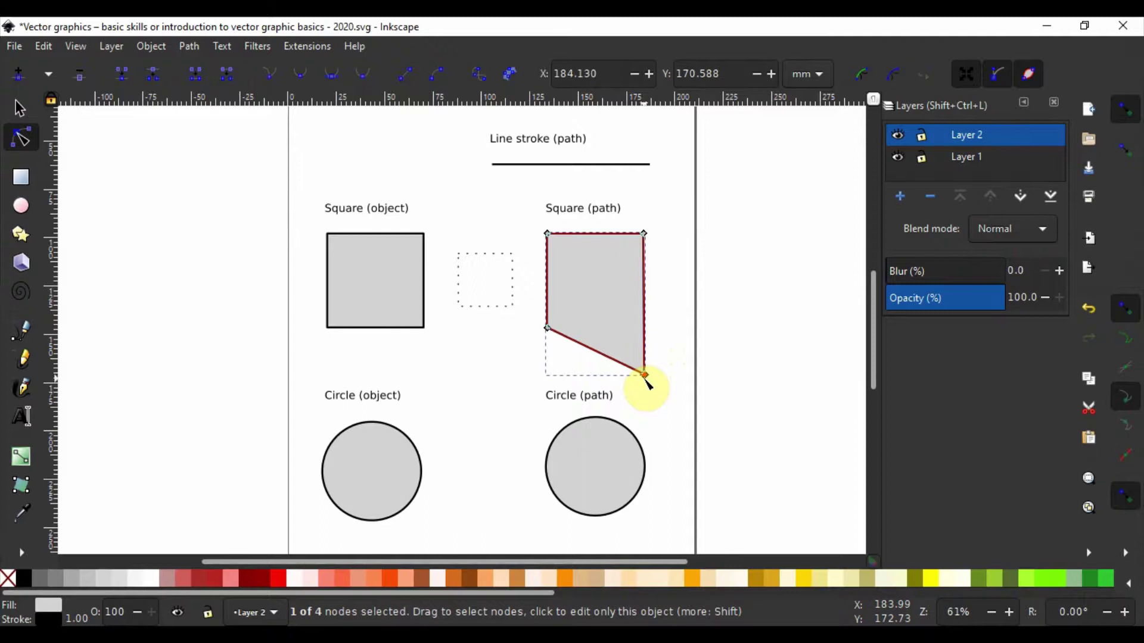
key(Right)
key(Right)
key(Right)
key(Right)
key(Right)
key(Right)
key(Right)
key(Right)
key(Right)
key(Right)
key(Right)
key(Right)
key(Right)
key(Right)
key(Right)
key(Right)
key(Right)
key(Right)
key(Right)
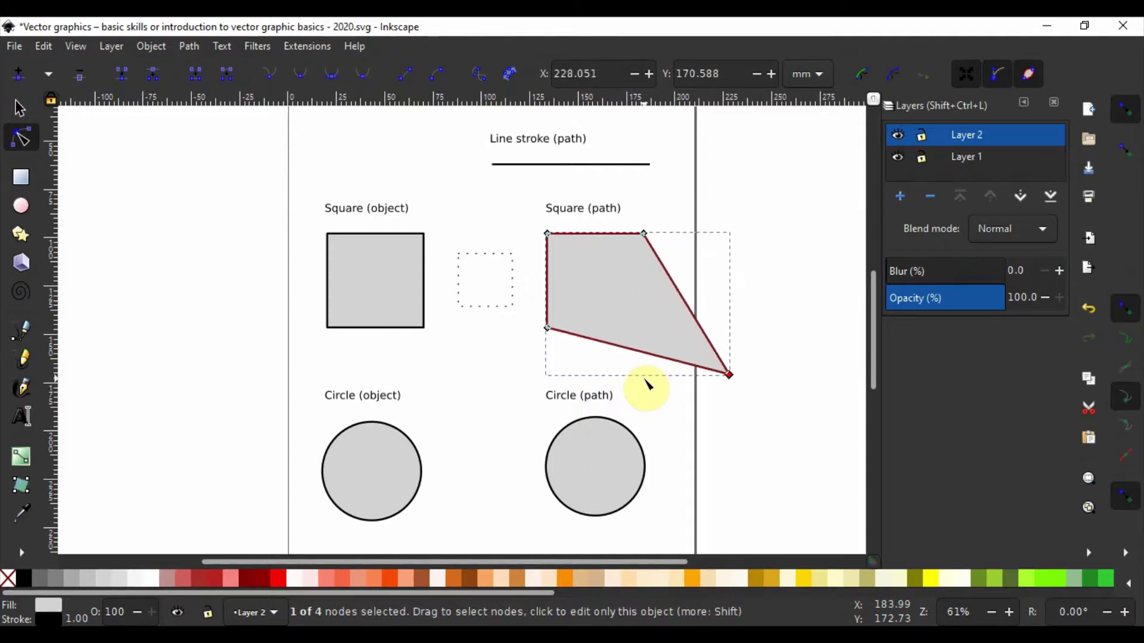
Nudge the selected corner node of Square (path) upward to Y 134.605 mm.
key(Up)
key(Up)
key(Up)
key(Up)
key(Up)
key(Up)
key(Up)
key(Up)
key(Up)
key(Up)
key(Up)
key(Up)
key(Up)
key(Up)
key(Up)
key(Up)
key(Up)
key(Up)
key(Up)
key(Up)
key(Up)
key(Up)
key(Up)
key(Up)
key(Up)
key(Up)
key(Up)
key(Up)
key(Up)
key(Up)
key(Up)
key(Up)
key(Up)
key(Up)
key(Up)
key(Up)
key(Up)
key(Up)
key(Up)
key(Up)
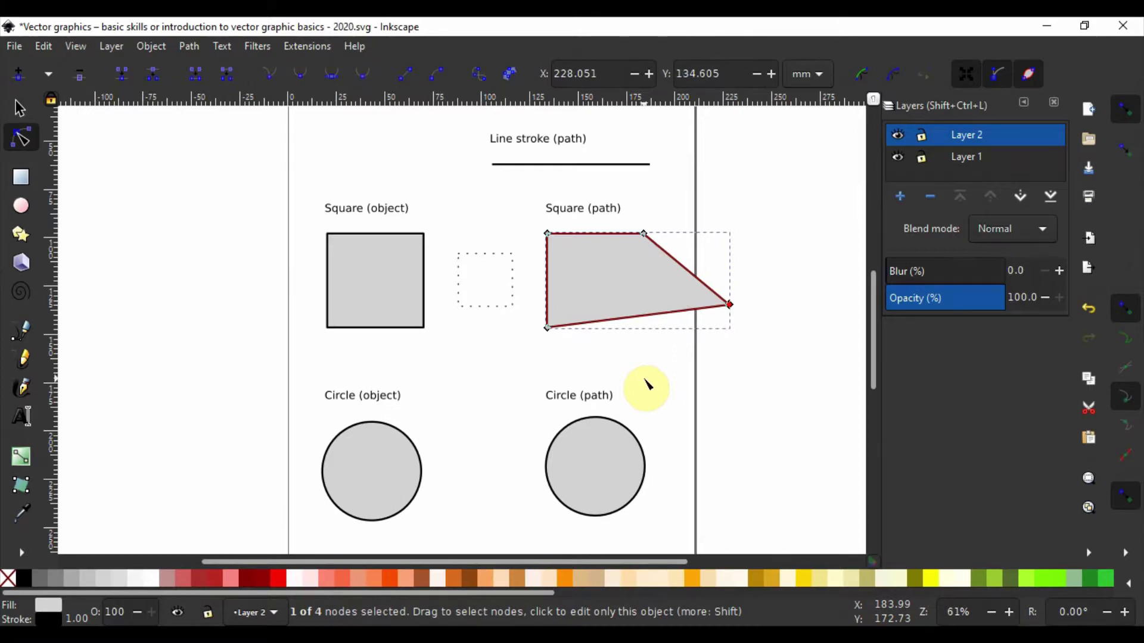
Nudge the selected corner node left to about X 191.0 mm, and back right to X 238.634 mm.
key(Left)
key(Left)
key(Left)
key(Left)
key(Left)
key(Left)
key(Left)
key(Left)
key(Left)
key(Left)
key(Left)
key(Left)
key(Left)
key(Left)
key(Left)
key(Left)
key(Left)
key(Left)
key(Left)
key(Left)
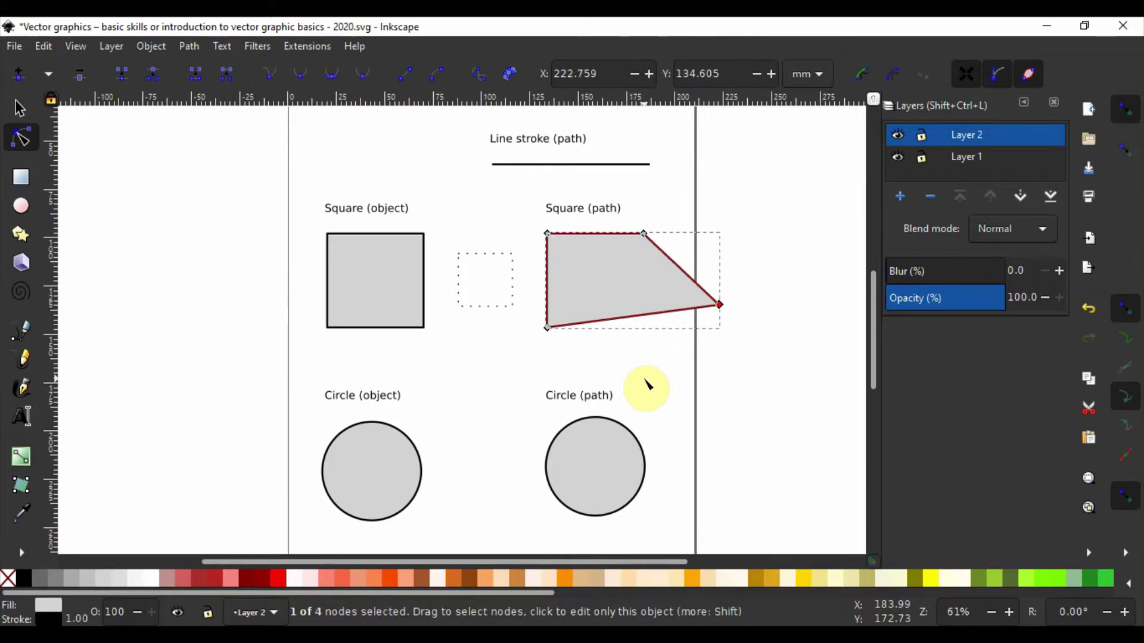
key(Right)
key(Right)
key(Right)
key(Right)
key(Right)
key(Right)
key(Right)
key(Right)
key(Right)
key(Right)
key(Right)
key(Right)
key(Right)
key(Right)
key(Right)
key(Right)
key(Right)
key(Right)
key(Right)
key(Right)
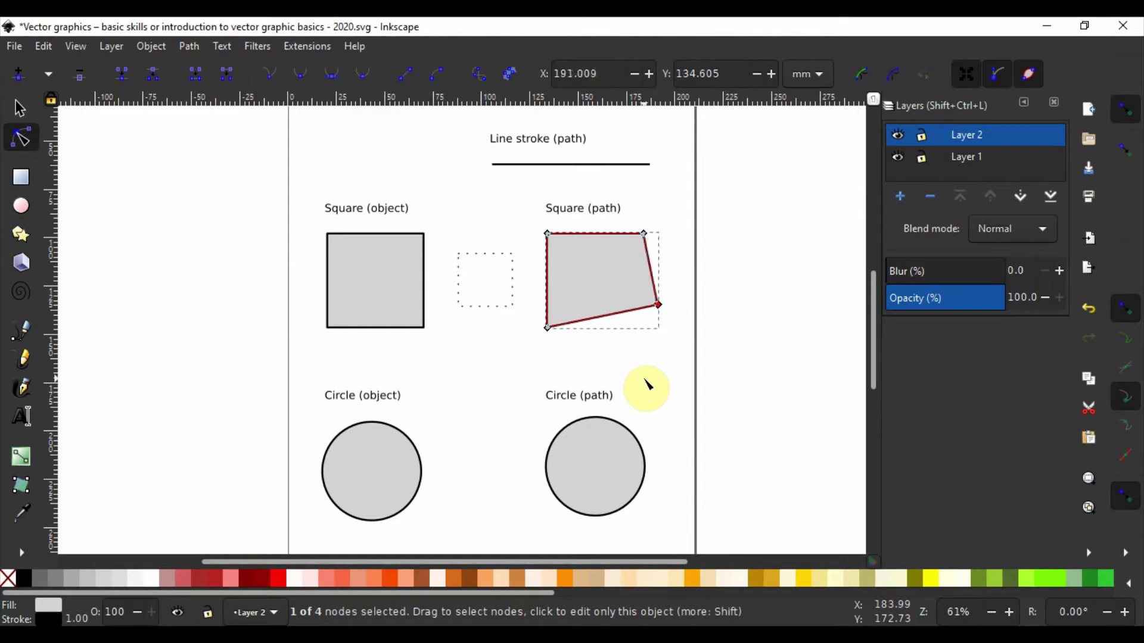
key(Right)
key(Right)
key(Right)
key(Right)
key(Right)
key(Right)
key(Right)
key(Right)
key(Right)
key(Right)
key(Right)
key(Right)
key(Right)
key(Right)
key(Right)
key(Right)
key(Right)
key(Right)
key(Right)
key(Right)
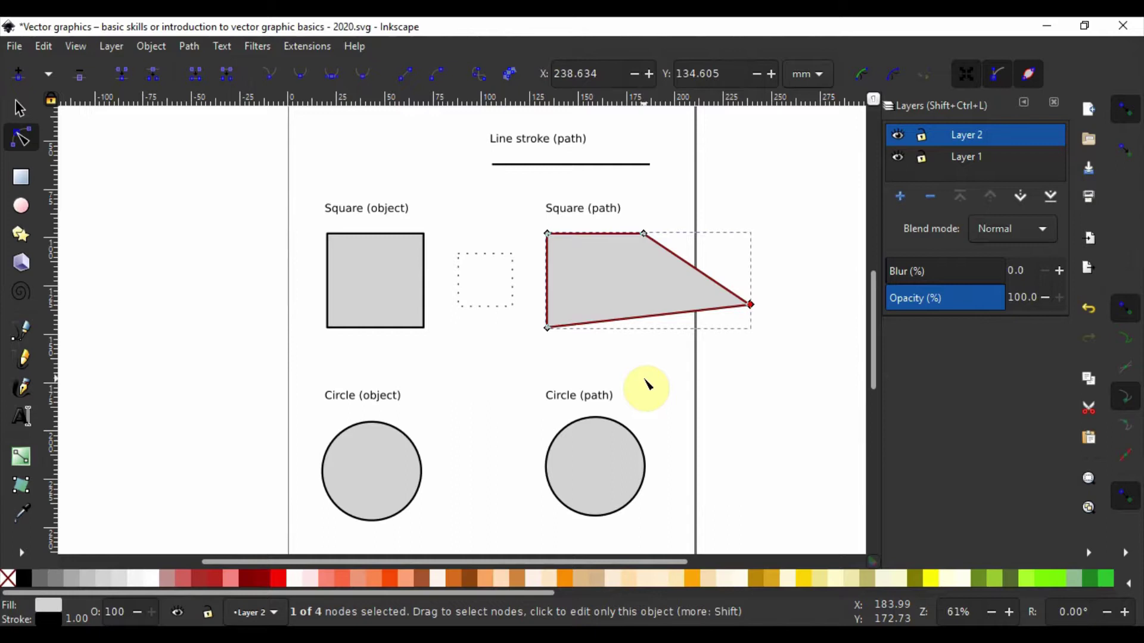
Select the two right-hand nodes of Square (path) together and scale them wider and shorter, centred at about X 215.9, Y 117.7 mm.
click(742, 366)
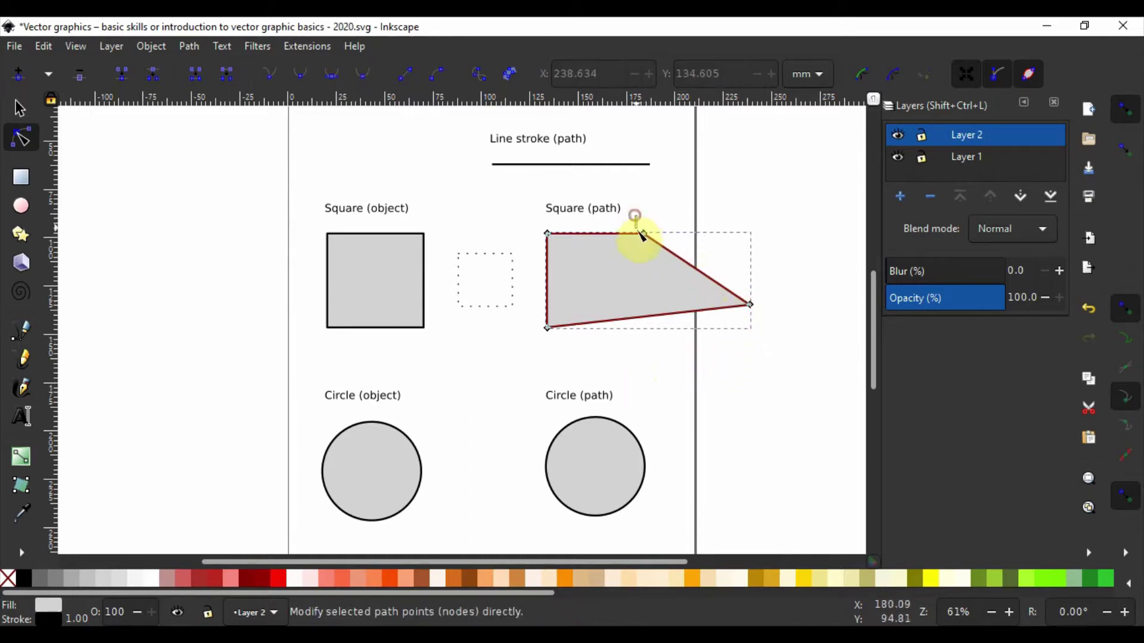
drag(688, 280, 785, 355)
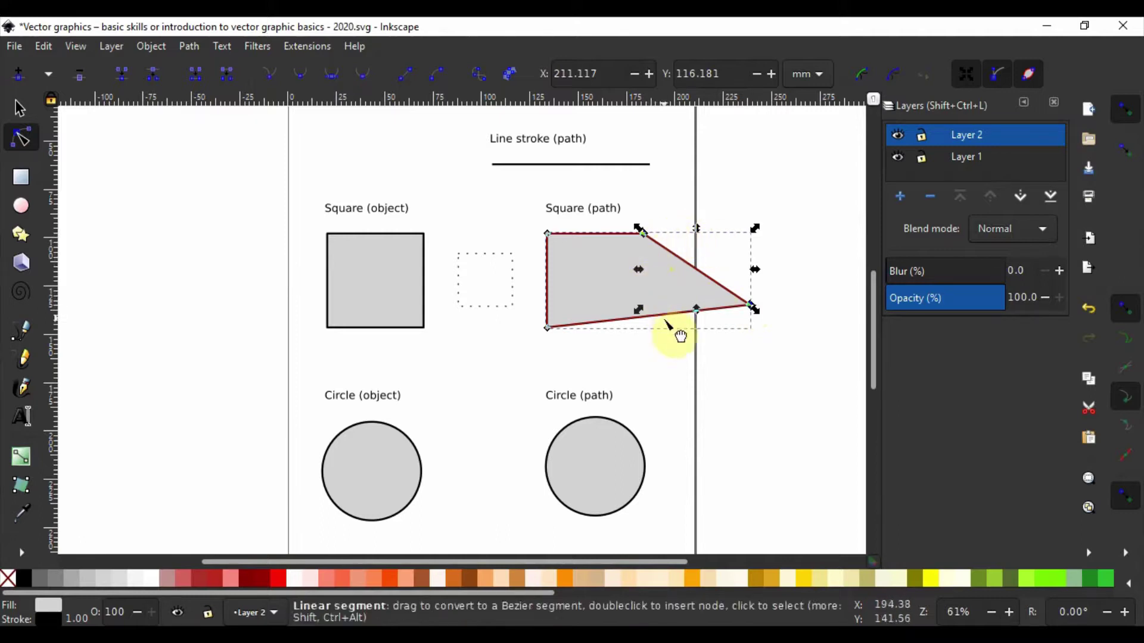
drag(755, 268, 778, 308)
mouse_move(706, 229)
mouse_down()
mouse_move(707, 197)
mouse_move(717, 243)
mouse_up()
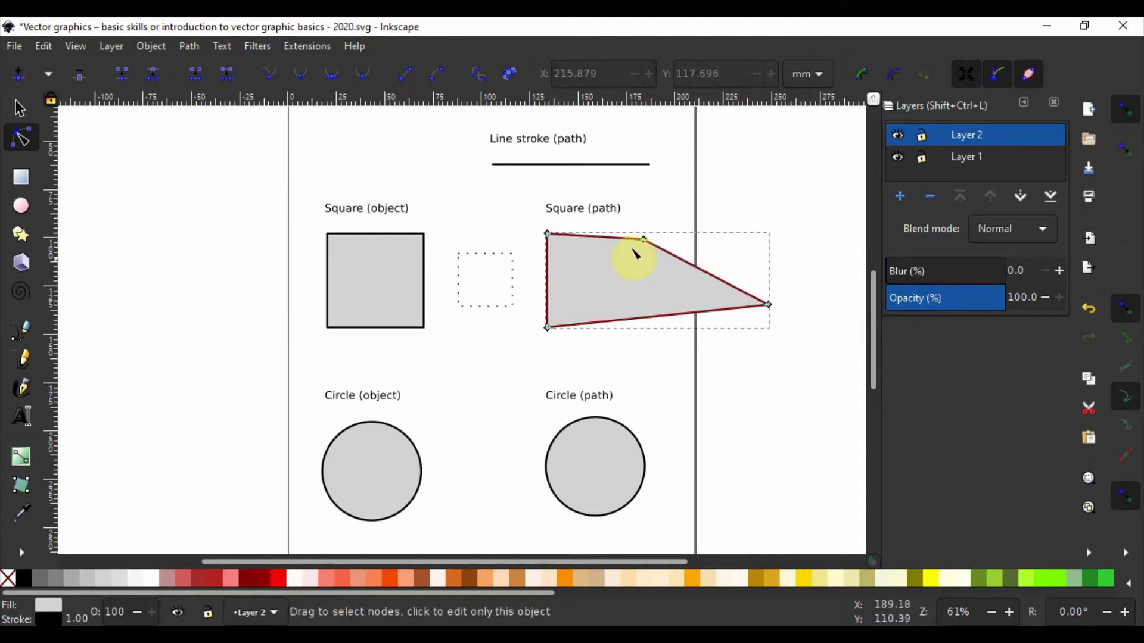
Select both left nodes and the upper-right node of Square (path), scale them slightly wider and shorter, and deselect them.
click(548, 235)
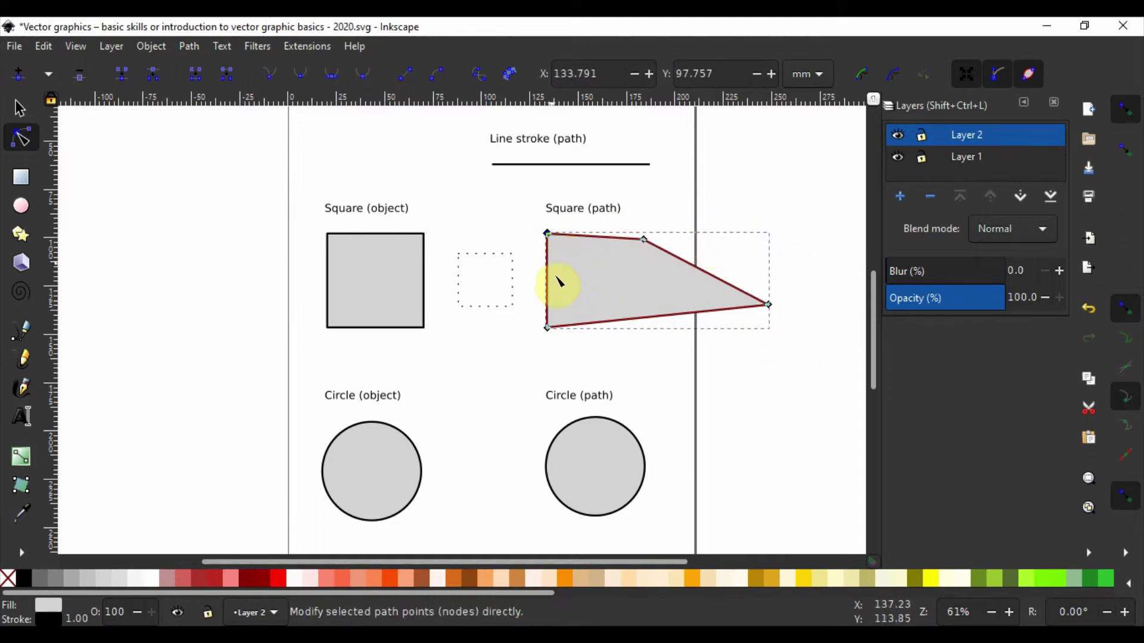
shift+click(548, 329)
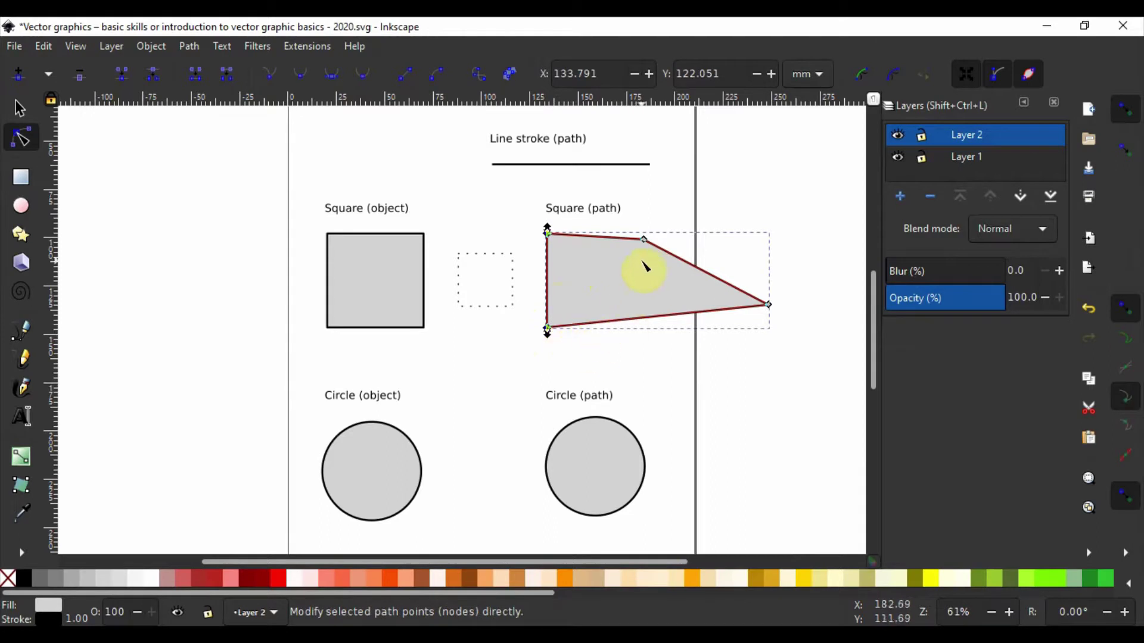
shift+click(644, 240)
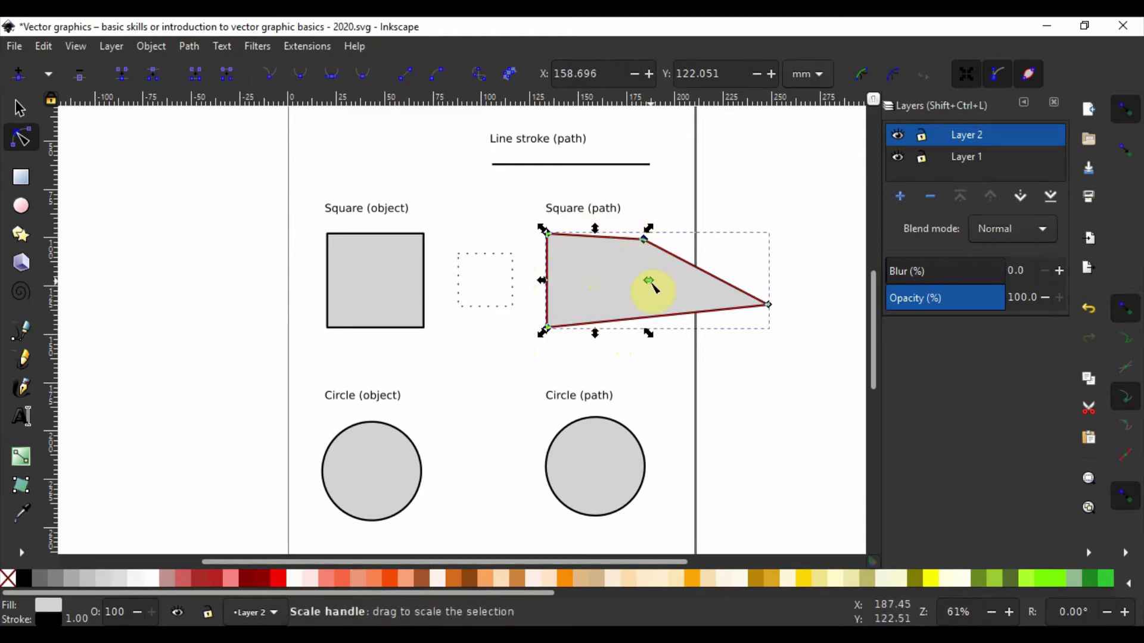
mouse_move(651, 284)
mouse_down()
mouse_move(623, 296)
mouse_move(675, 292)
mouse_move(659, 266)
mouse_up()
mouse_move(597, 333)
mouse_down()
mouse_move(602, 376)
mouse_move(607, 339)
mouse_up()
click(658, 359)
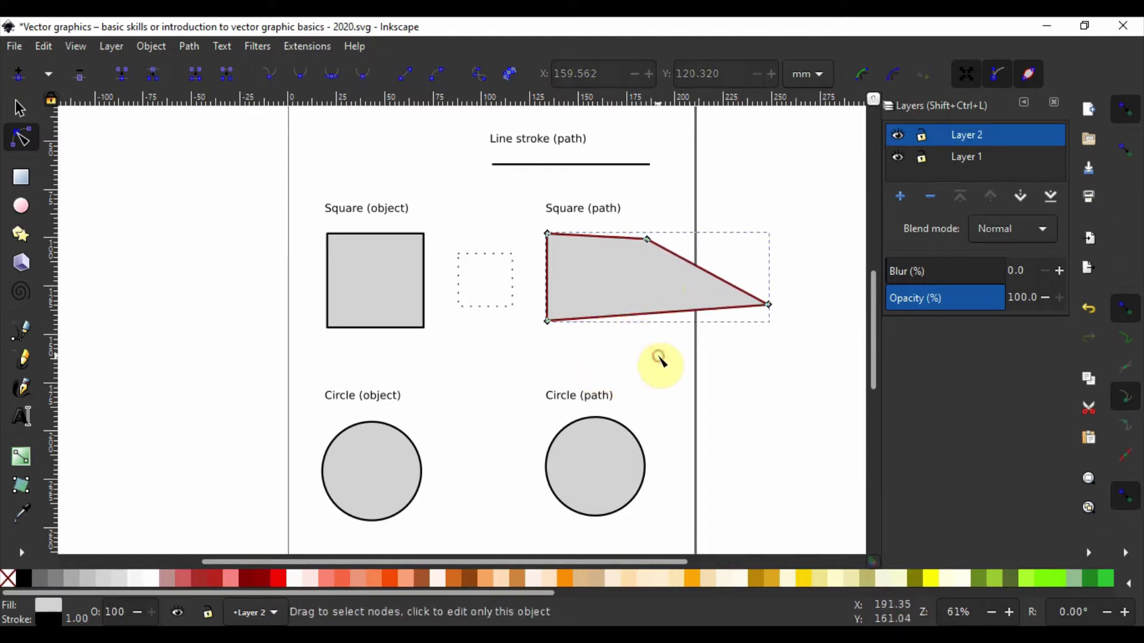
Select the upper-left and upper-right nodes of Square (path) together.
click(658, 359)
click(583, 249)
click(548, 234)
shift+click(648, 240)
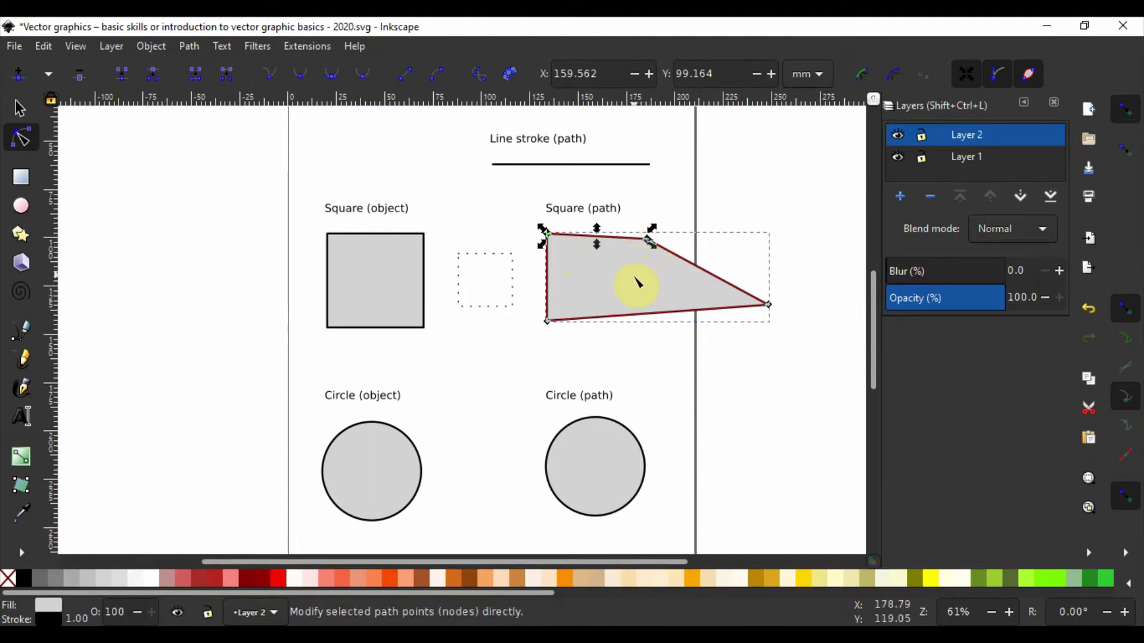
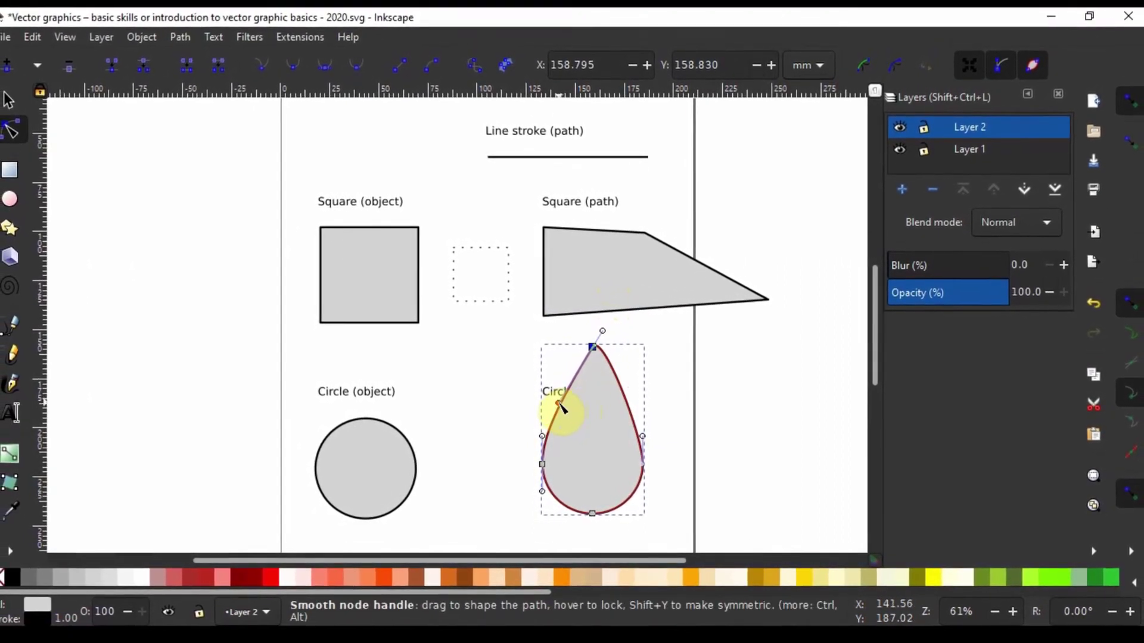
Rotate the left node's handles on the teardrop-shaped Circle (path) so its upper handle swings down and outward, curving the lower-left side inward.
click(667, 380)
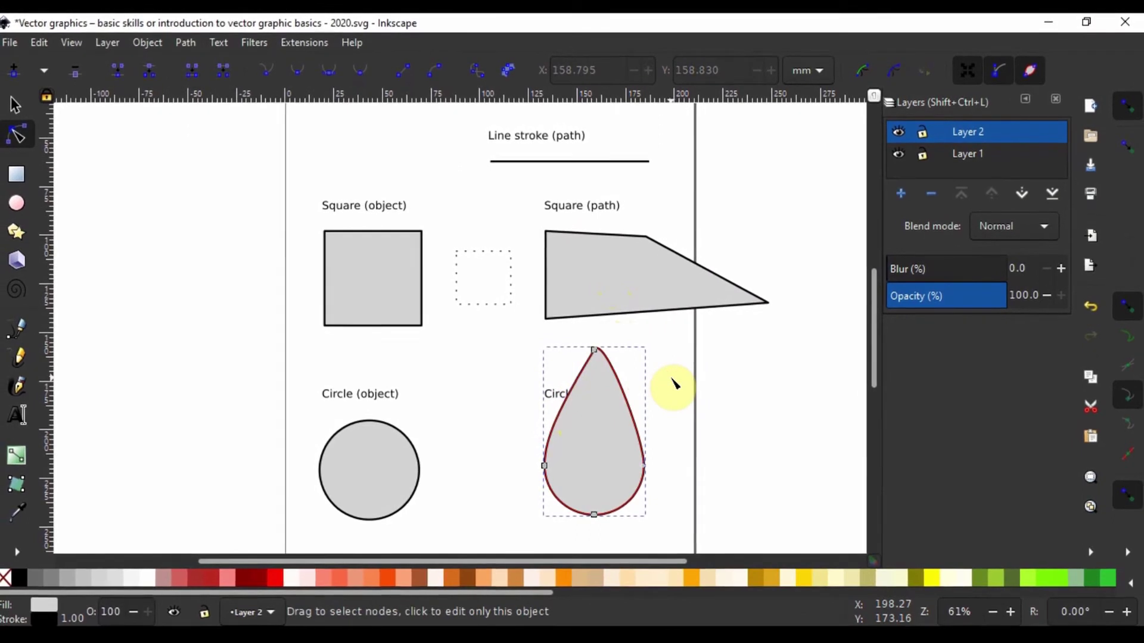
click(673, 384)
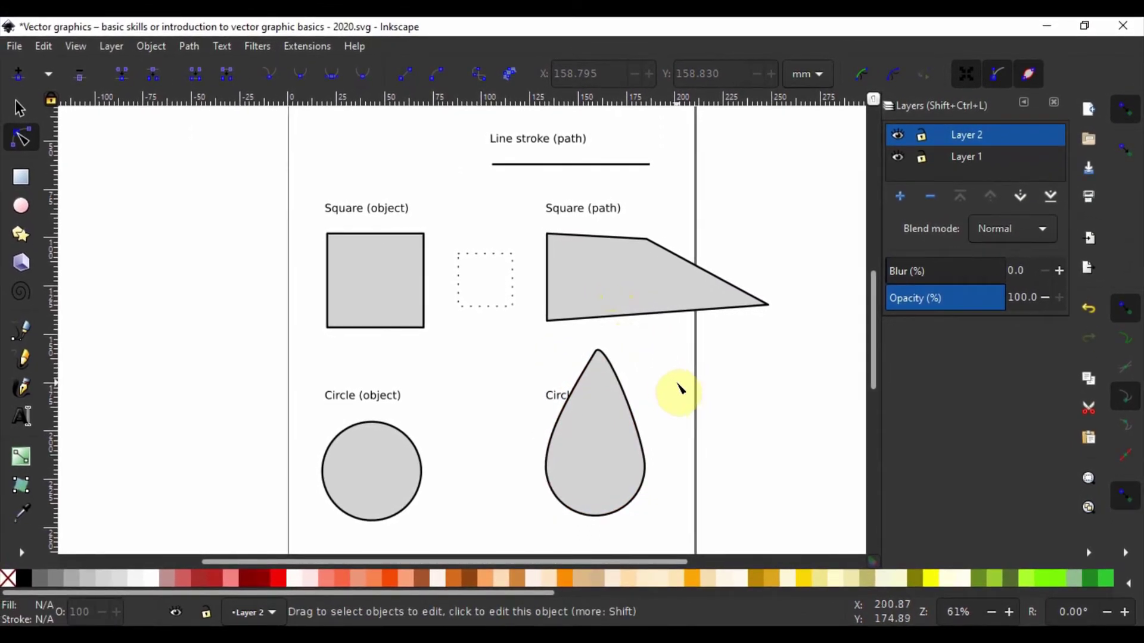
click(599, 320)
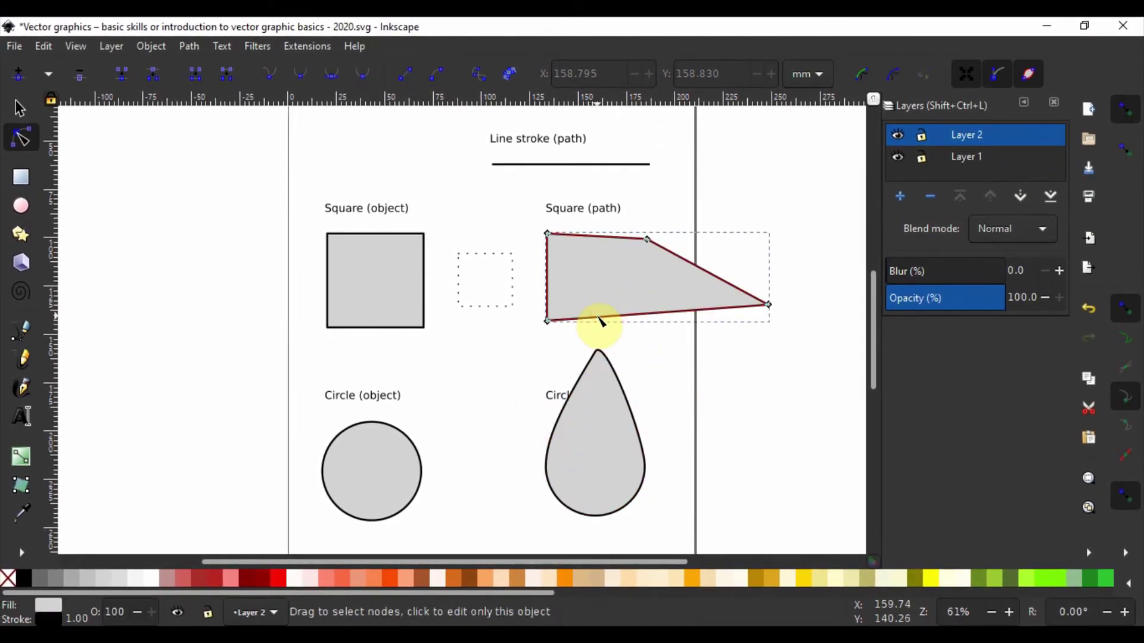
click(588, 378)
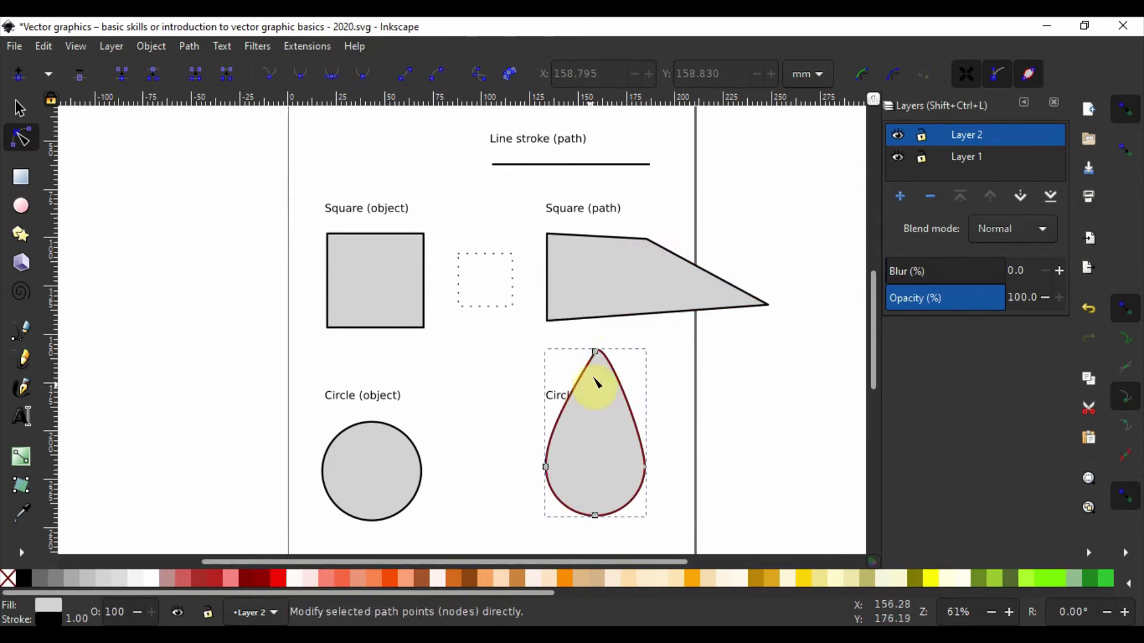
click(595, 351)
click(544, 468)
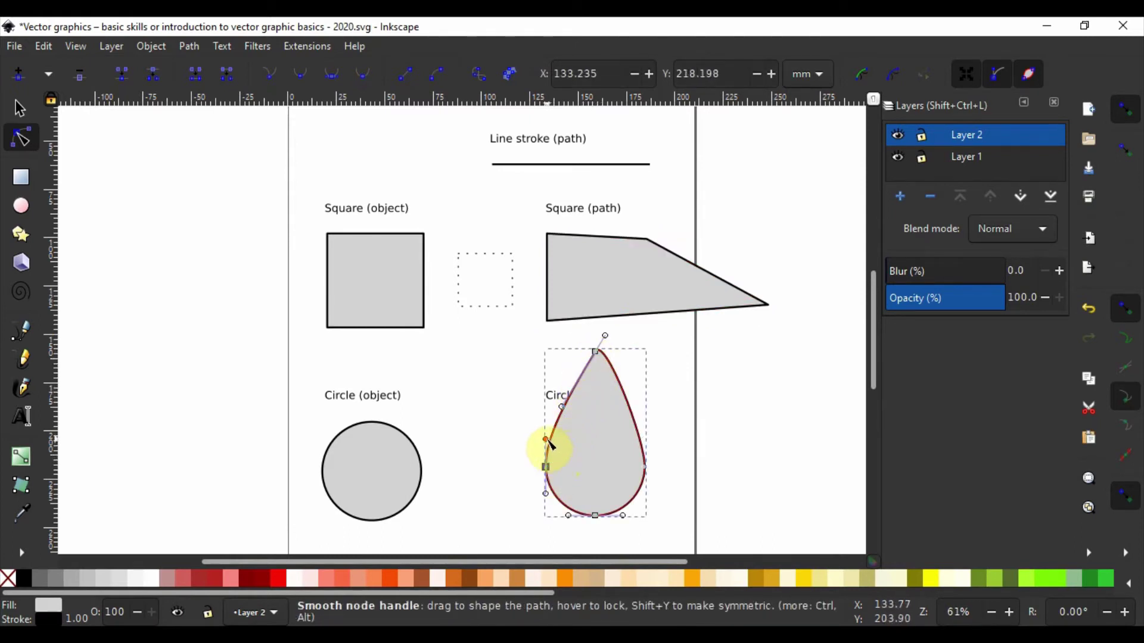
drag(545, 440, 532, 480)
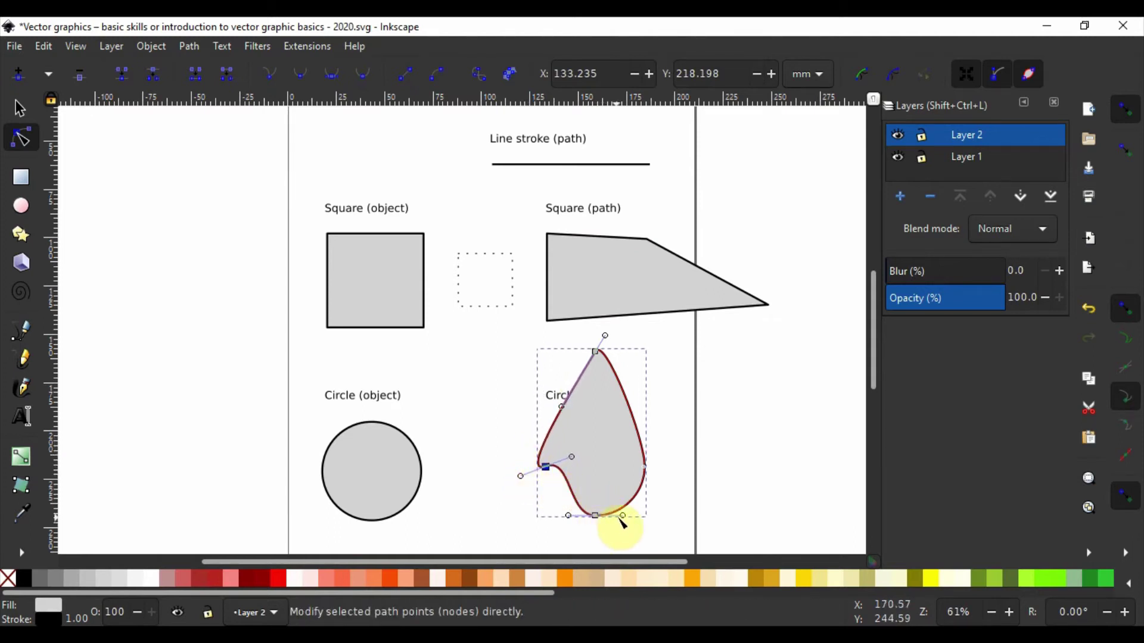
Rotate the bottom node's right handle on the teardrop-shaped path to point straight down, and deselect the path.
drag(624, 517, 596, 539)
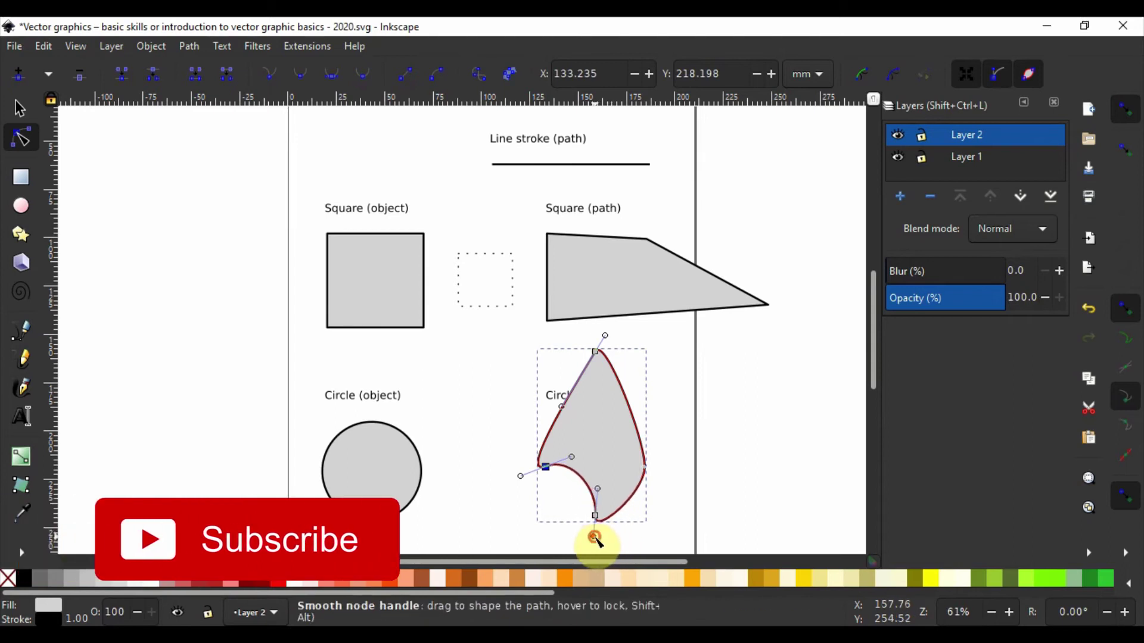
click(677, 439)
click(678, 438)
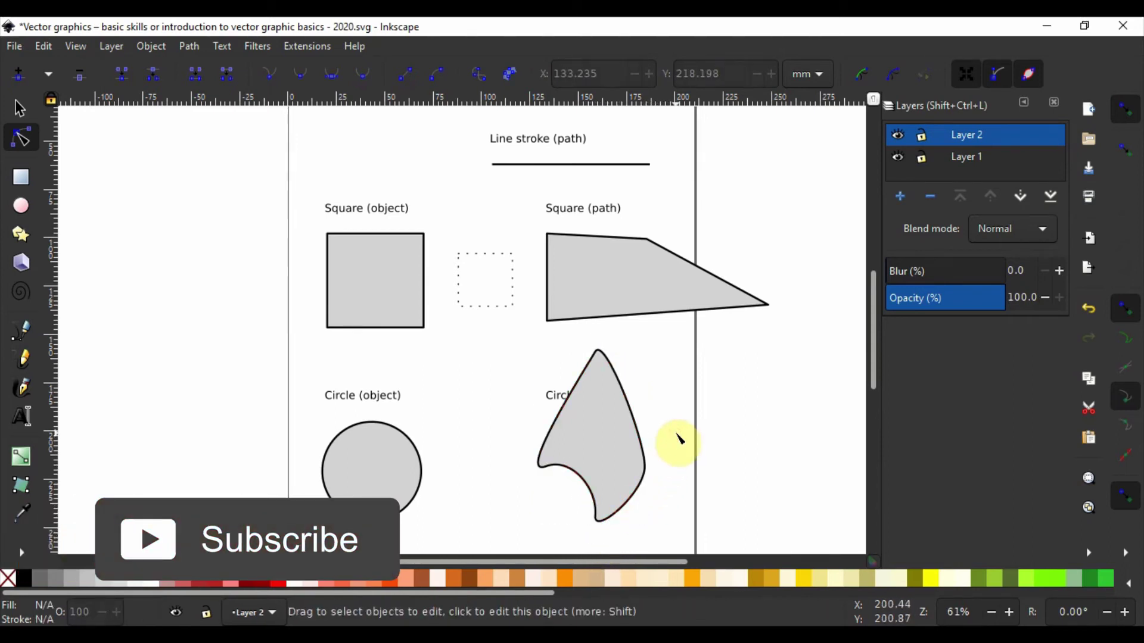